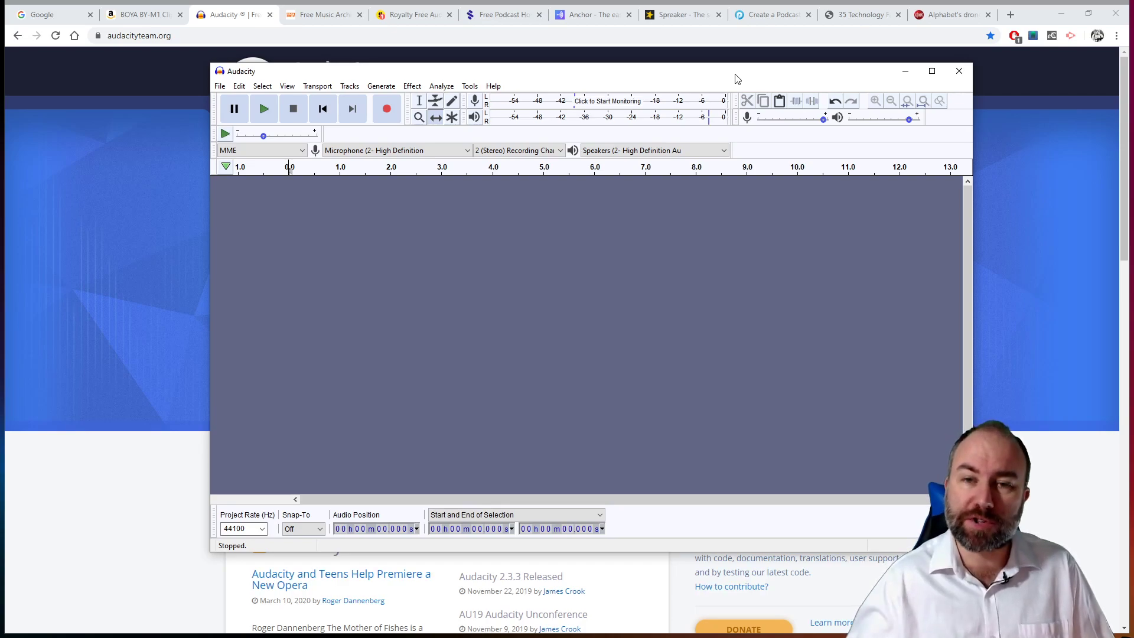
Move the Audacity window out of the way and open the Free Music Archive track search page.
{"action": "left_click_drag", "start_coordinate": [739, 76], "coordinate": [0, 83]}
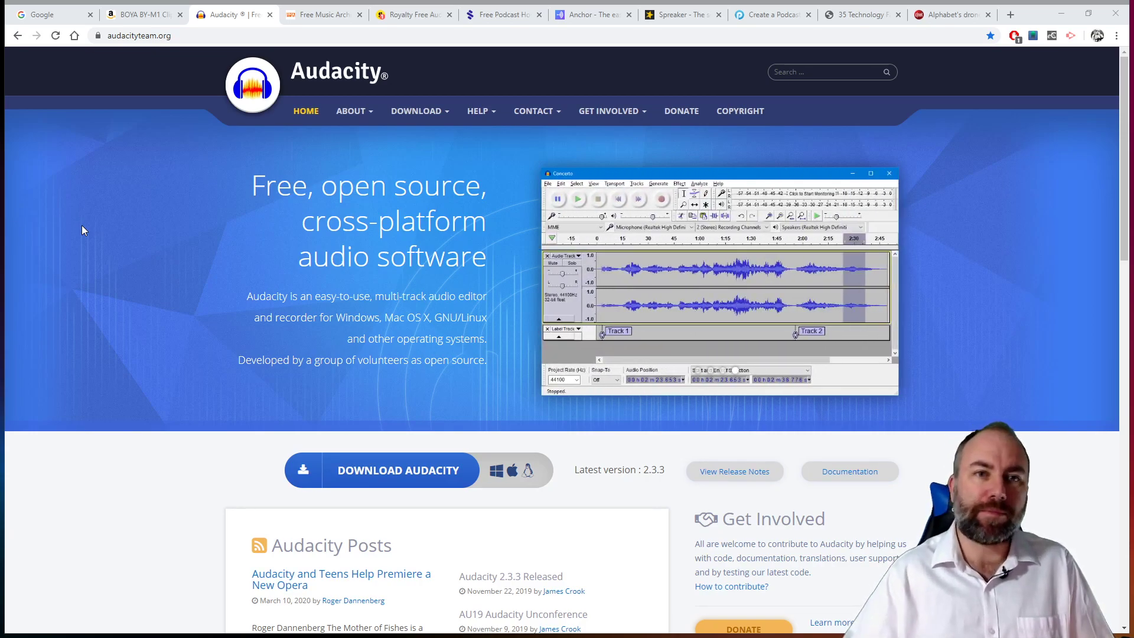
{"action": "left_click", "coordinate": [329, 15]}
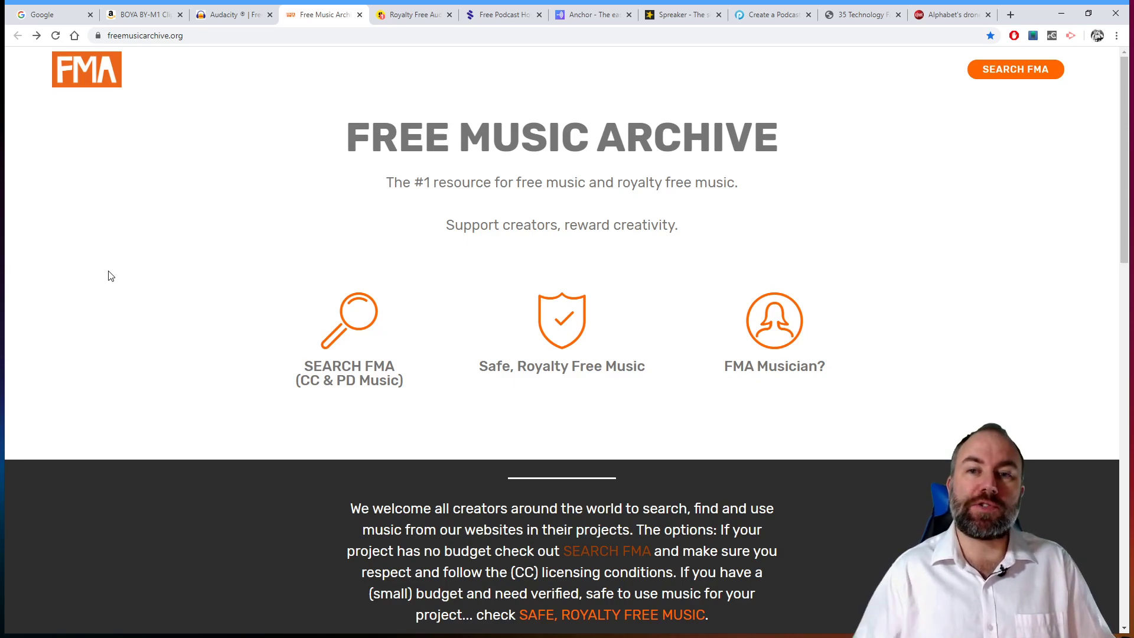
{"action": "left_click", "coordinate": [334, 346]}
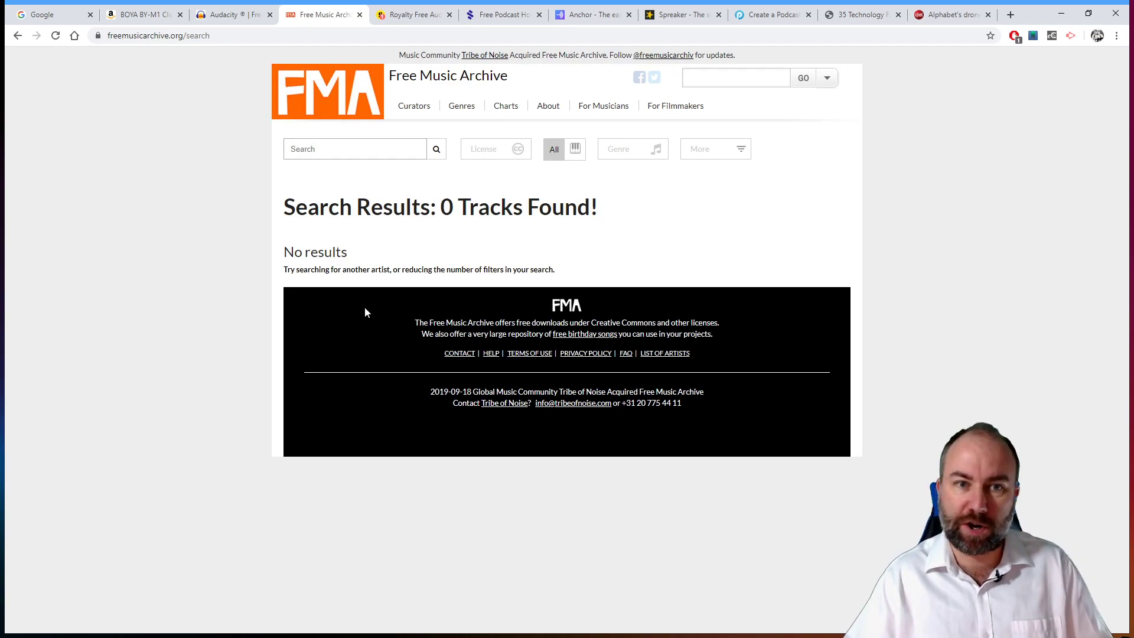
Filter the tracks by the licences Public Domain, CC BY, CC BY SA, CC BY ND and CC BY NC.
{"action": "left_click", "coordinate": [515, 155]}
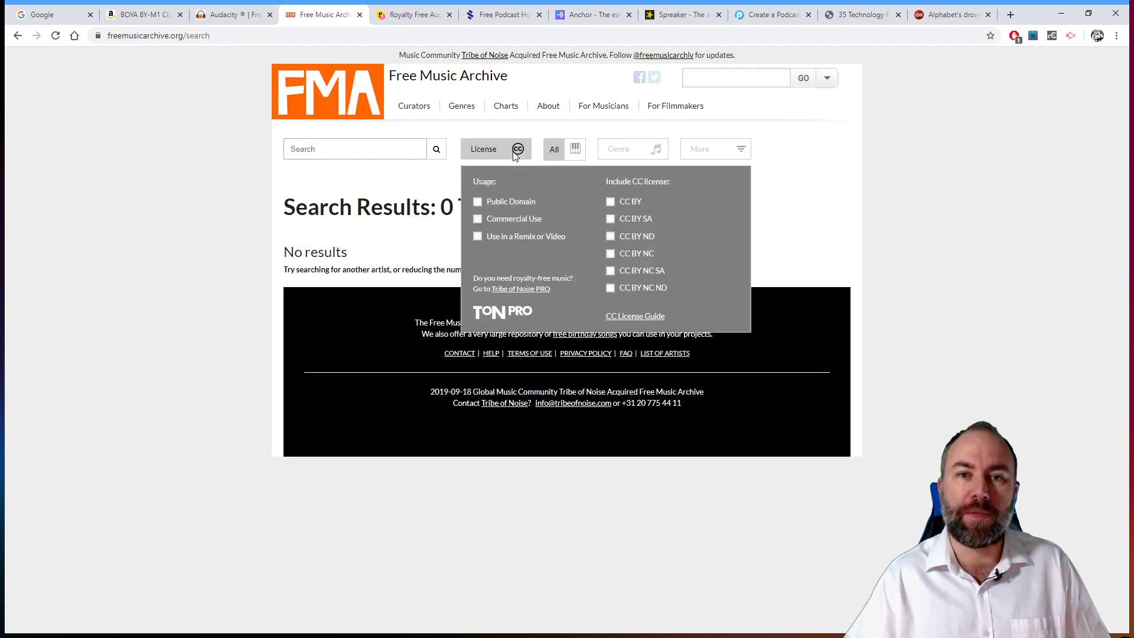
{"action": "left_click", "coordinate": [478, 202]}
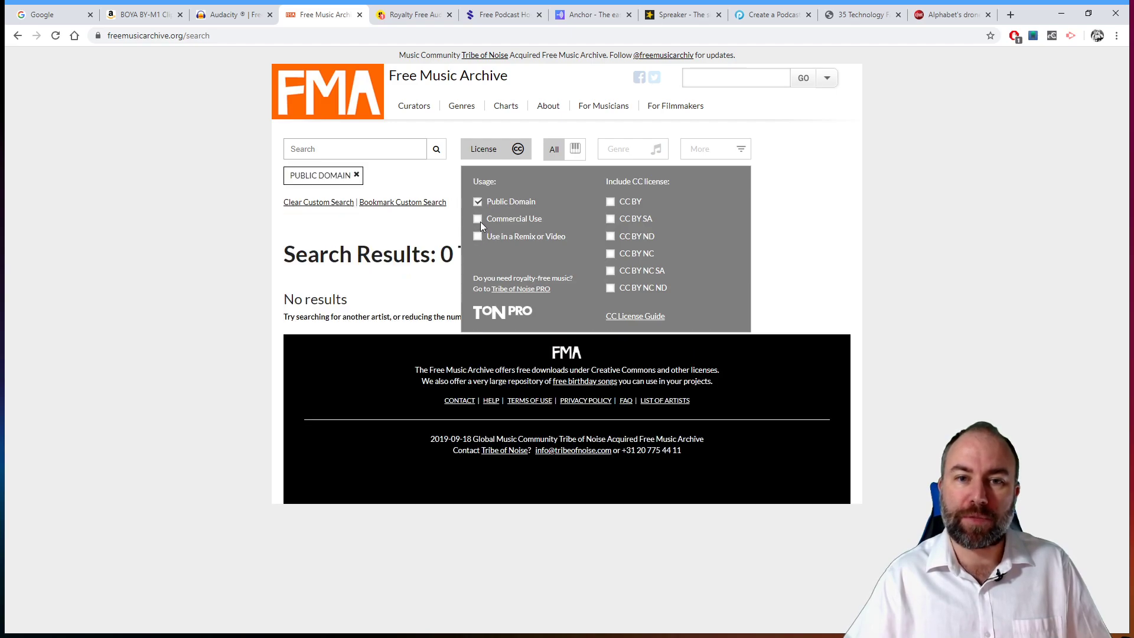
{"action": "left_click", "coordinate": [611, 202]}
{"action": "left_click", "coordinate": [611, 219]}
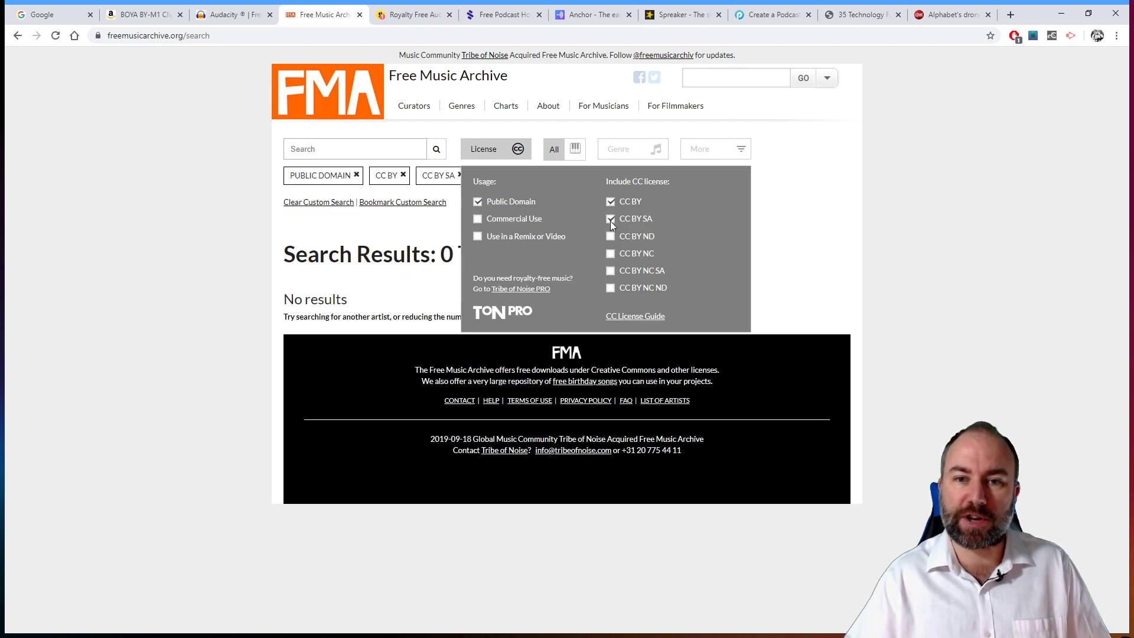
Search for instrumental tracks only, with all genres selected.
{"action": "left_click", "coordinate": [568, 148]}
{"action": "left_click", "coordinate": [643, 155]}
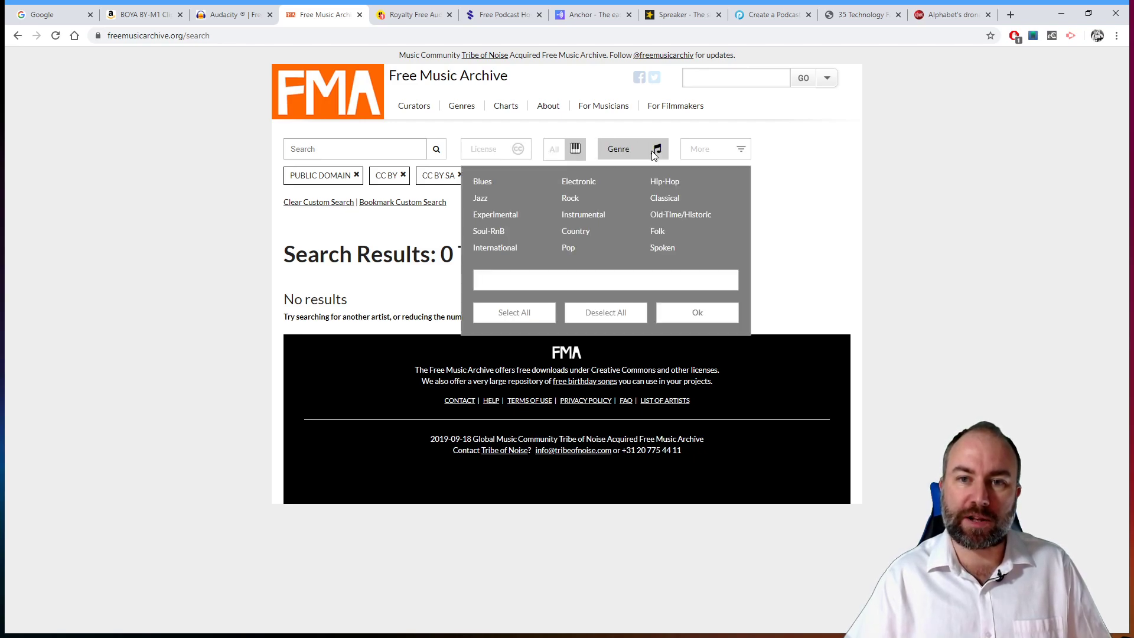
{"action": "left_click", "coordinate": [523, 319]}
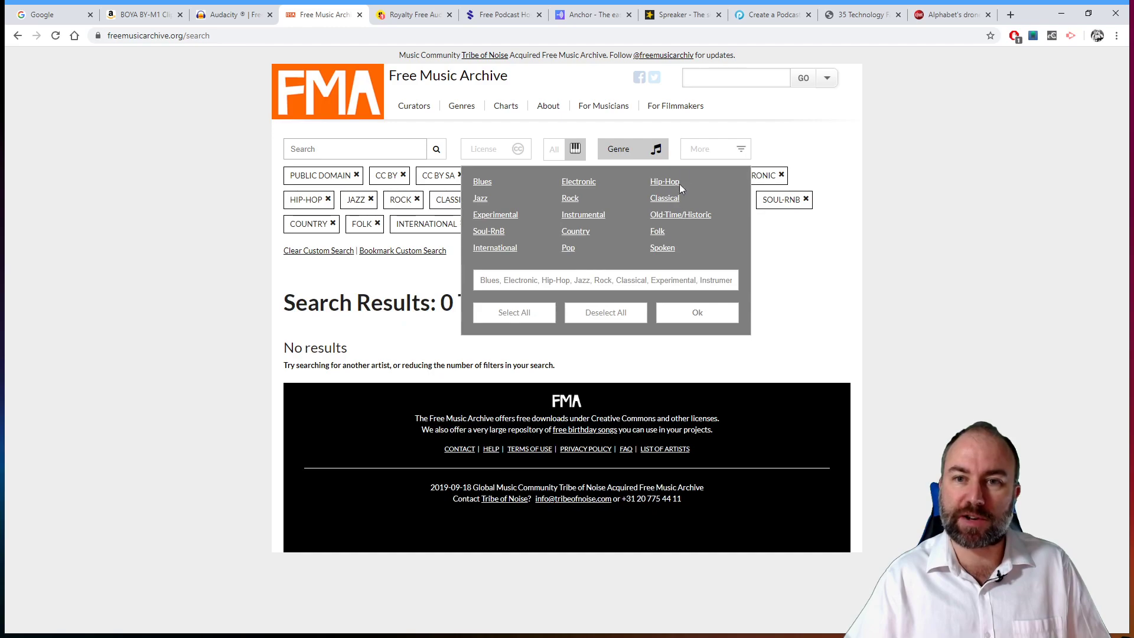
{"action": "left_click", "coordinate": [655, 155]}
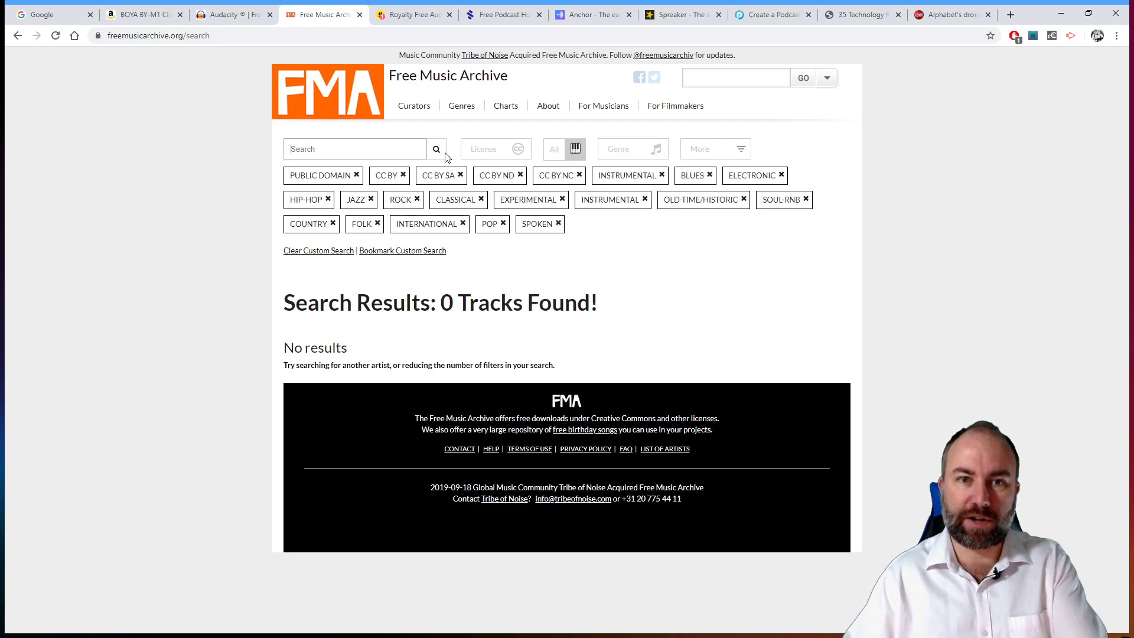
{"action": "left_click", "coordinate": [436, 149]}
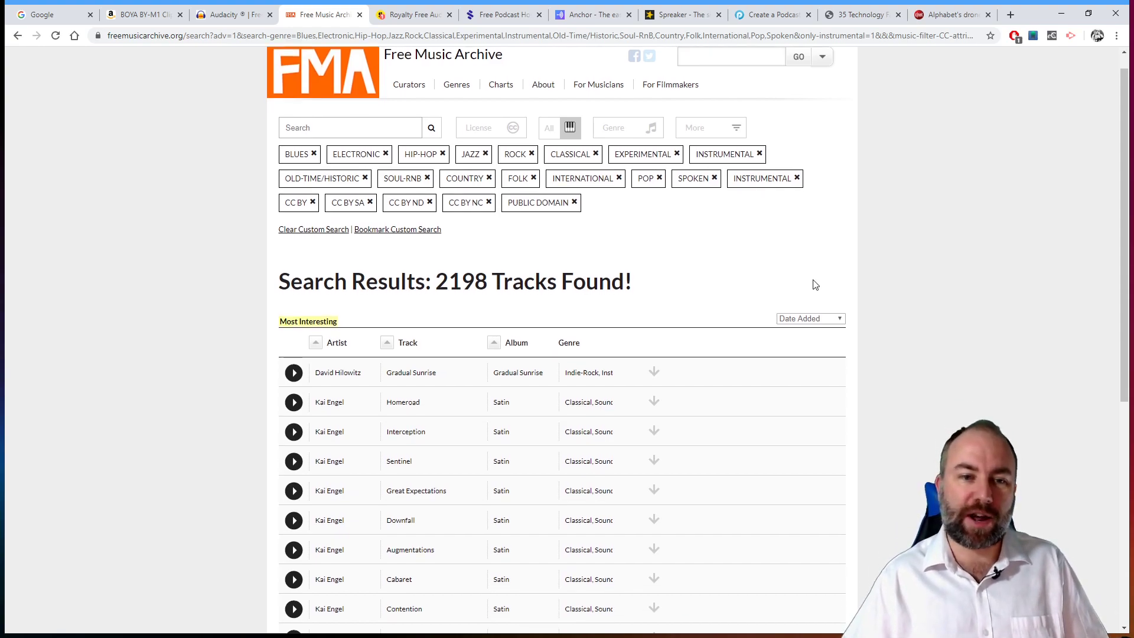
Browse the found tracks, preview the track Downfall and check the options for its download link.
{"action": "scroll", "coordinate": [547, 324], "scroll_direction": "down", "scroll_amount": 2}
{"action": "scroll", "coordinate": [782, 266], "scroll_direction": "up", "scroll_amount": 2}
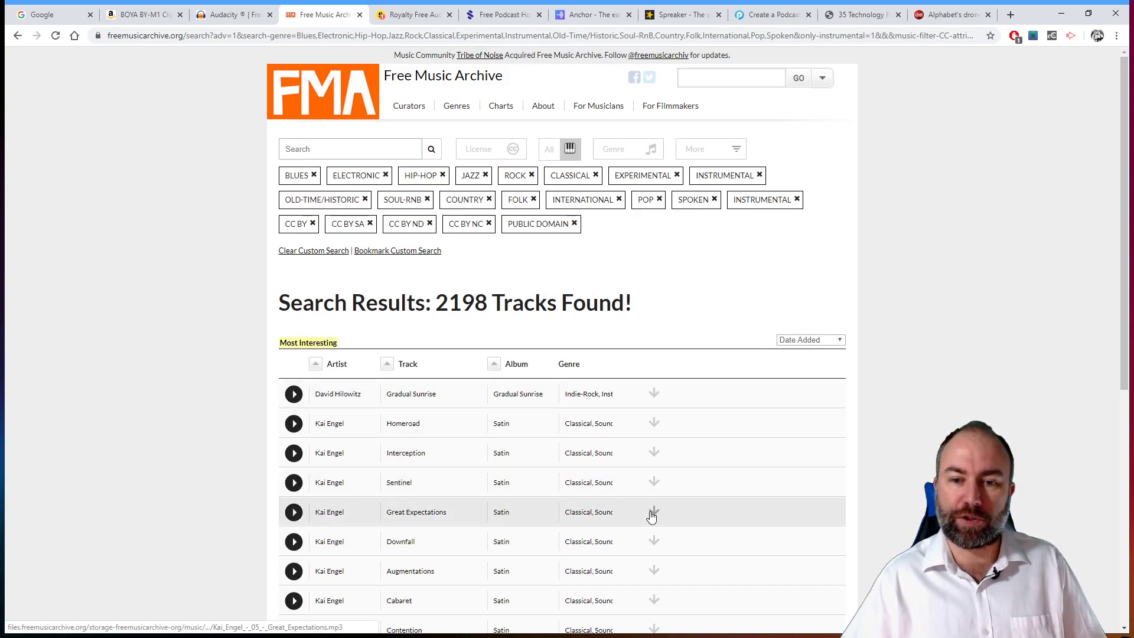
{"action": "scroll", "coordinate": [654, 445], "scroll_direction": "down", "scroll_amount": 3}
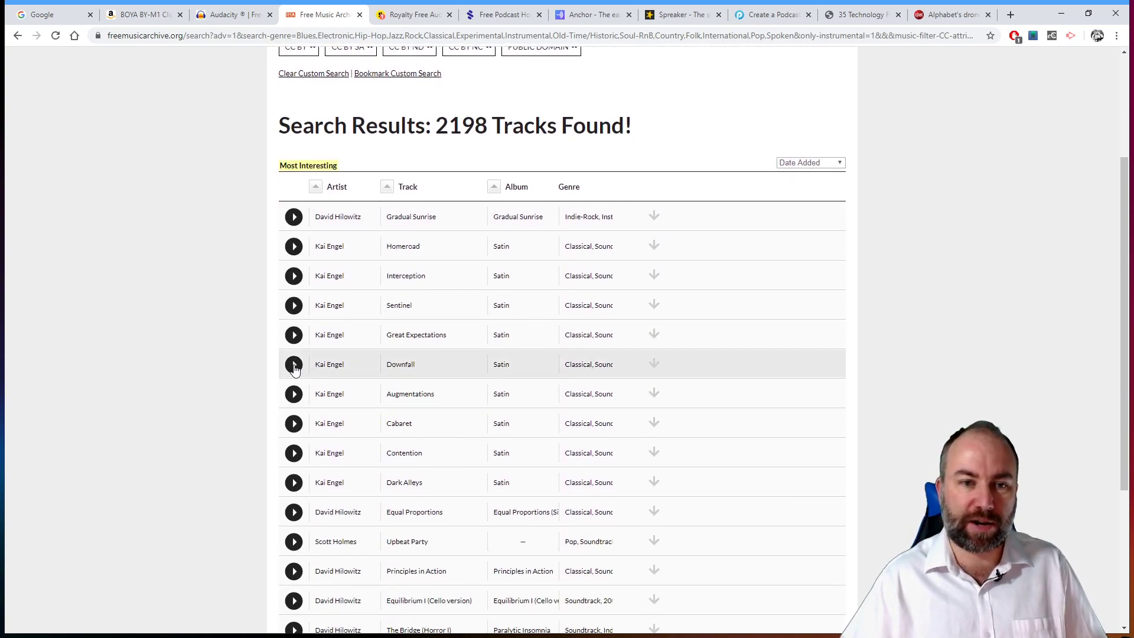
{"action": "left_click", "coordinate": [294, 367]}
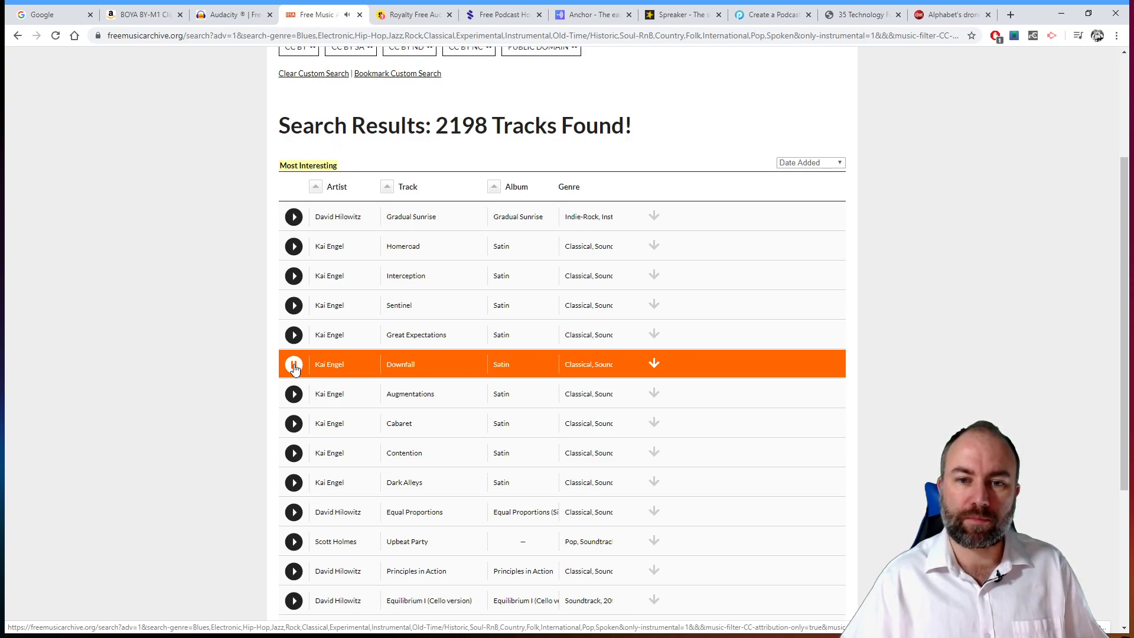
{"action": "left_click", "coordinate": [295, 367]}
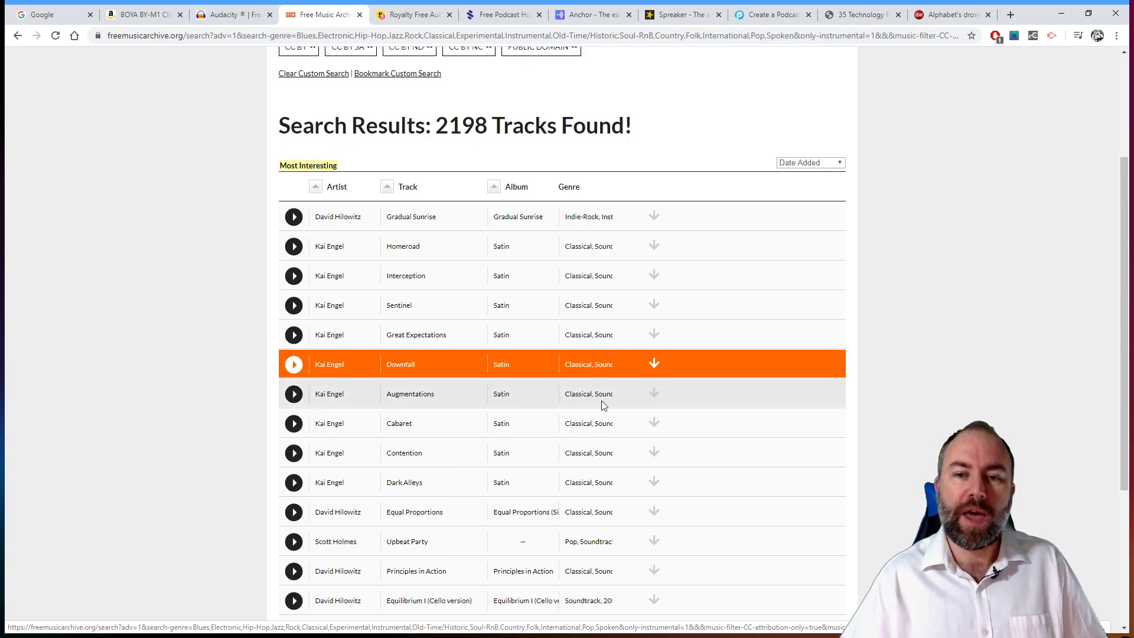
{"action": "right_click", "coordinate": [654, 361]}
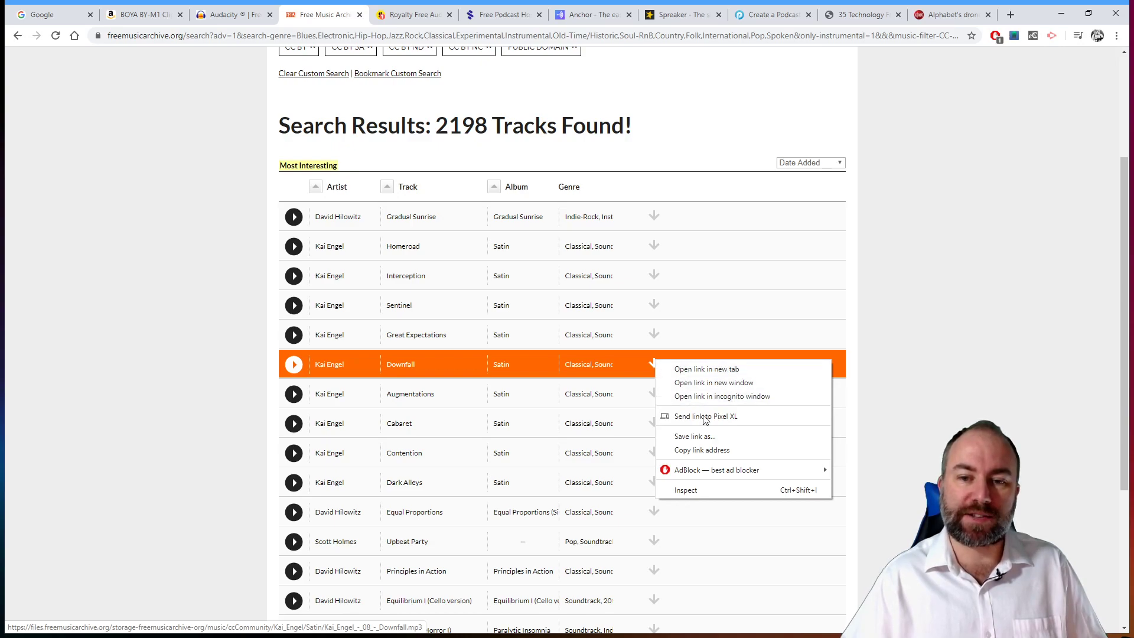
{"action": "left_click", "coordinate": [902, 328]}
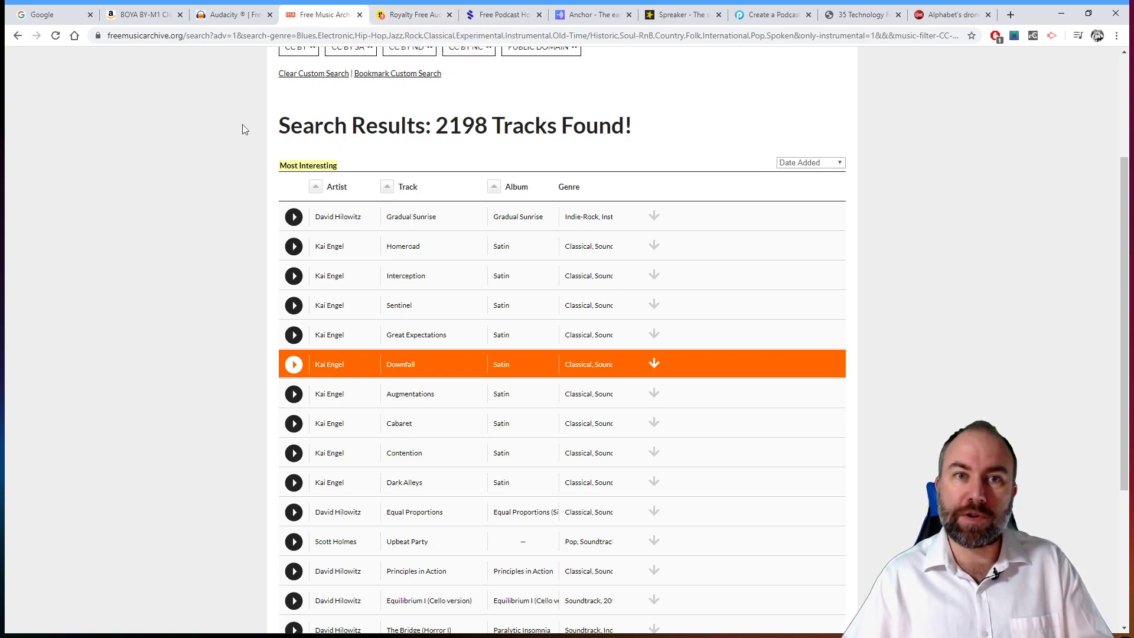
Look over the Storyblocks stock audio site and the home pages of the podcast hosts Sounder and Anchor.
{"action": "left_click", "coordinate": [411, 14]}
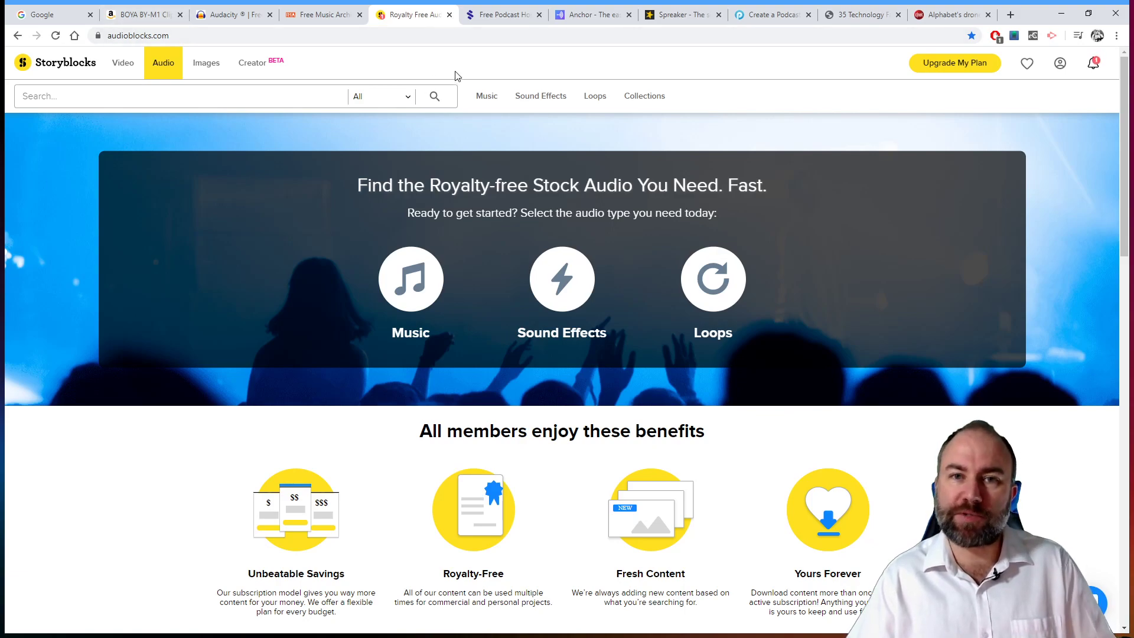
{"action": "left_click", "coordinate": [512, 22]}
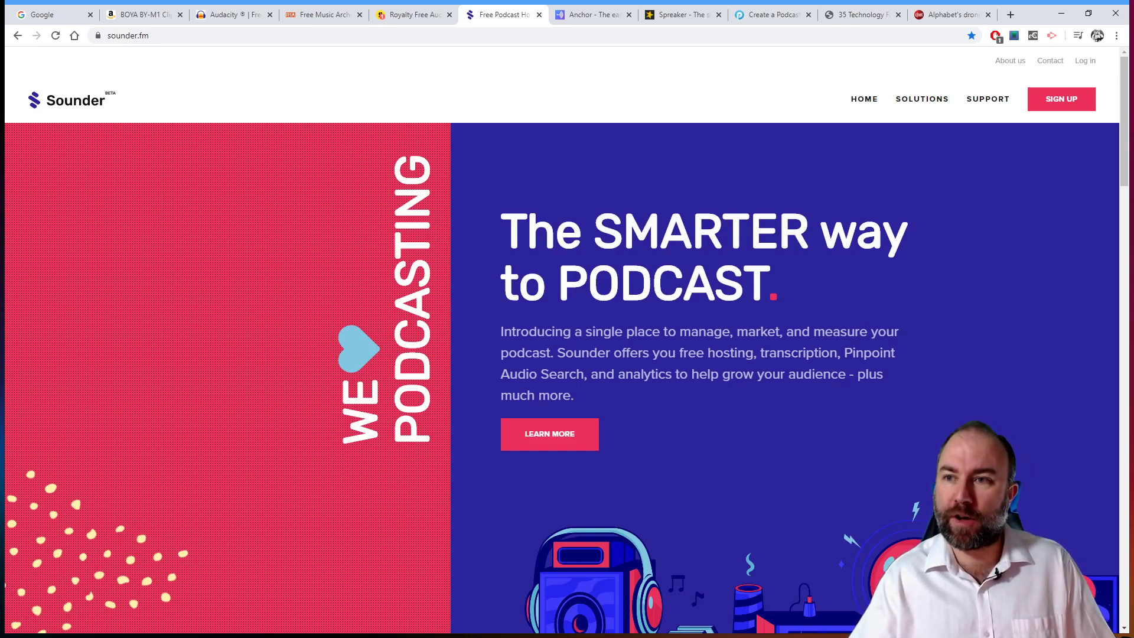
{"action": "left_click_drag", "start_coordinate": [1122, 121], "coordinate": [1132, 154]}
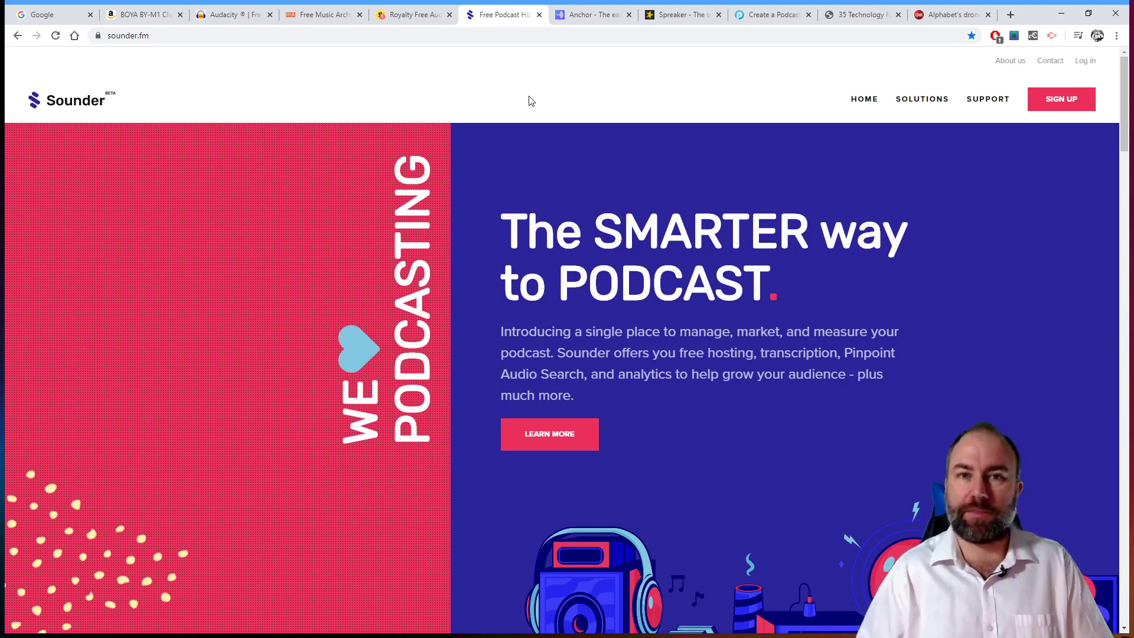
{"action": "left_click", "coordinate": [587, 18]}
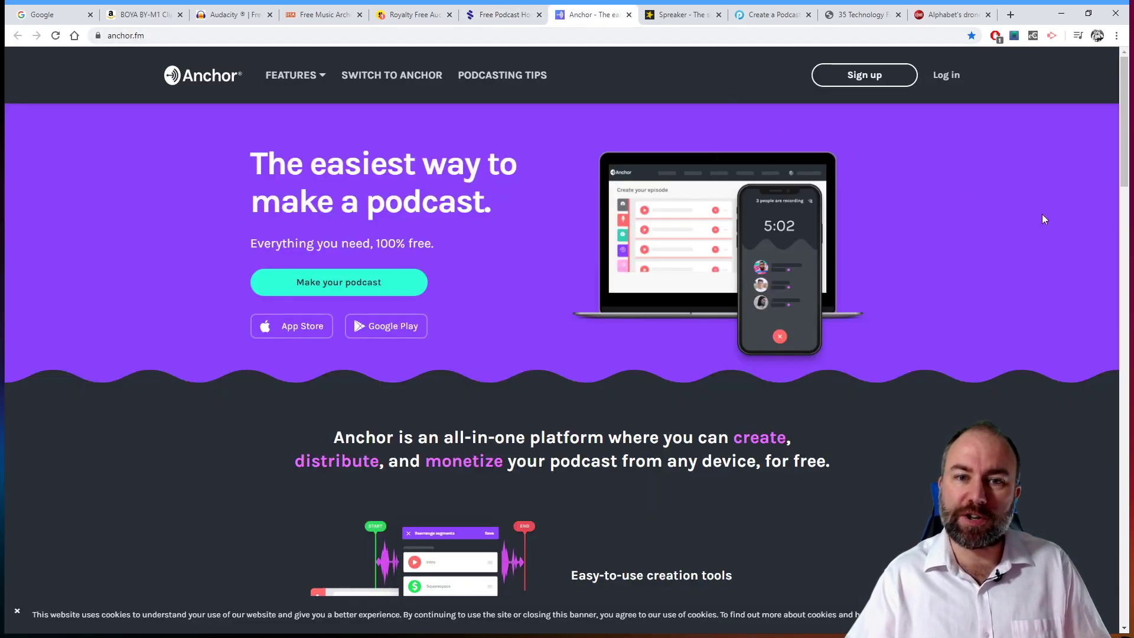
{"action": "mouse_move", "coordinate": [1123, 112]}
{"action": "left_mouse_down"}
{"action": "mouse_move", "coordinate": [1114, 533]}
{"action": "mouse_move", "coordinate": [1114, 93]}
{"action": "left_mouse_up"}
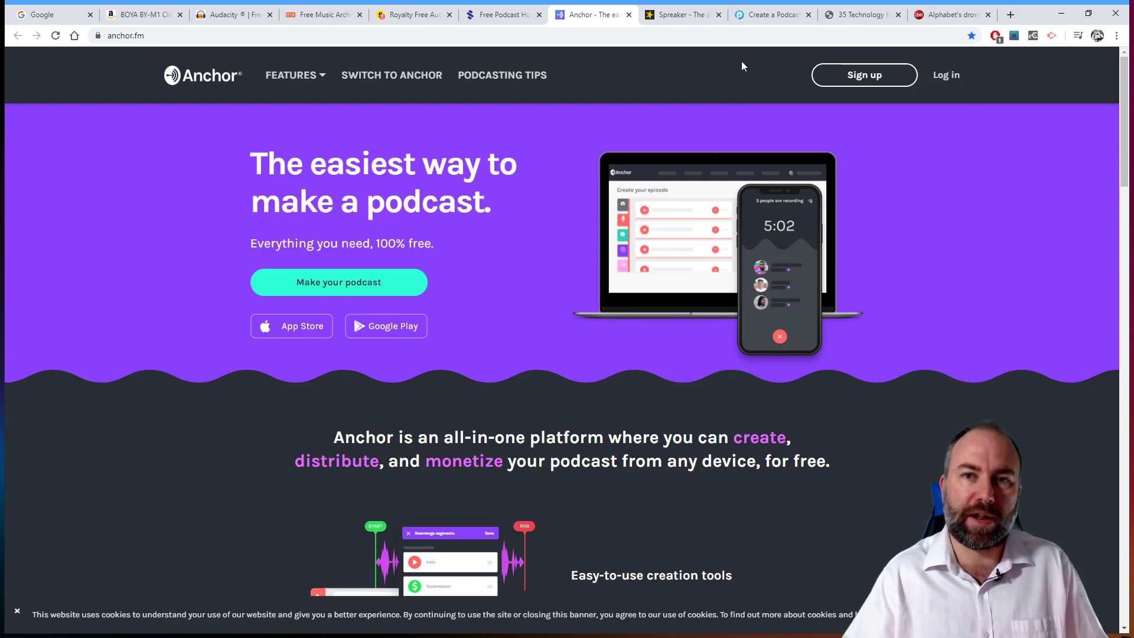
Review Spreaker's plans and pricing, return to its home page and compare it with Sounder's.
{"action": "left_click", "coordinate": [688, 18]}
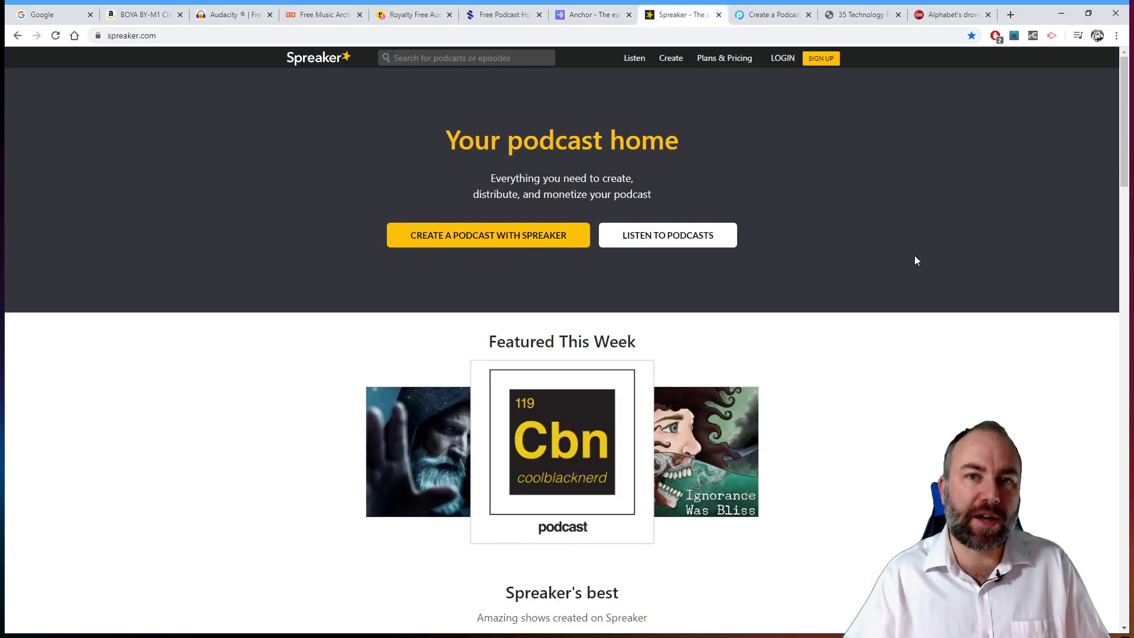
{"action": "left_click", "coordinate": [735, 58]}
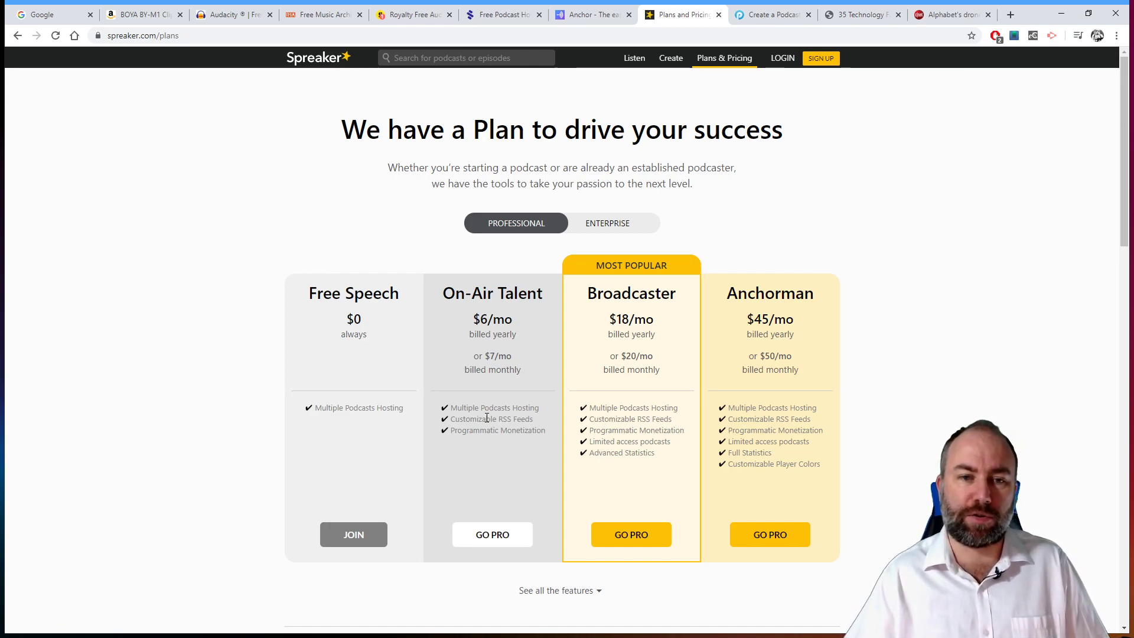
{"action": "scroll", "coordinate": [577, 294], "scroll_direction": "down", "scroll_amount": 4}
{"action": "scroll", "coordinate": [572, 303], "scroll_direction": "up", "scroll_amount": 4}
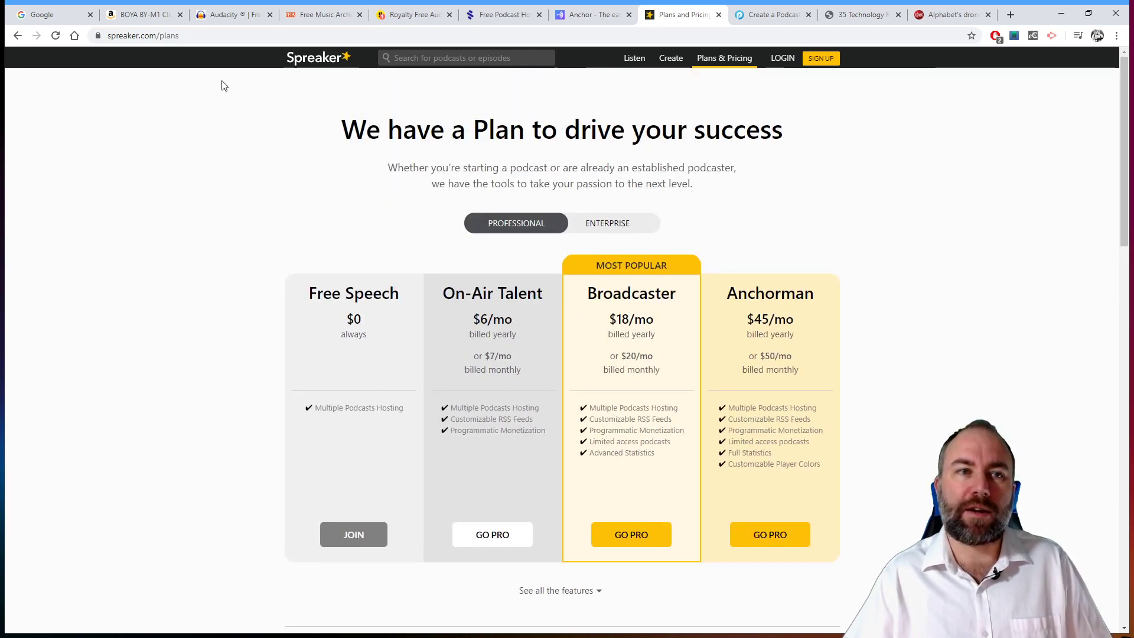
{"action": "left_click", "coordinate": [19, 37]}
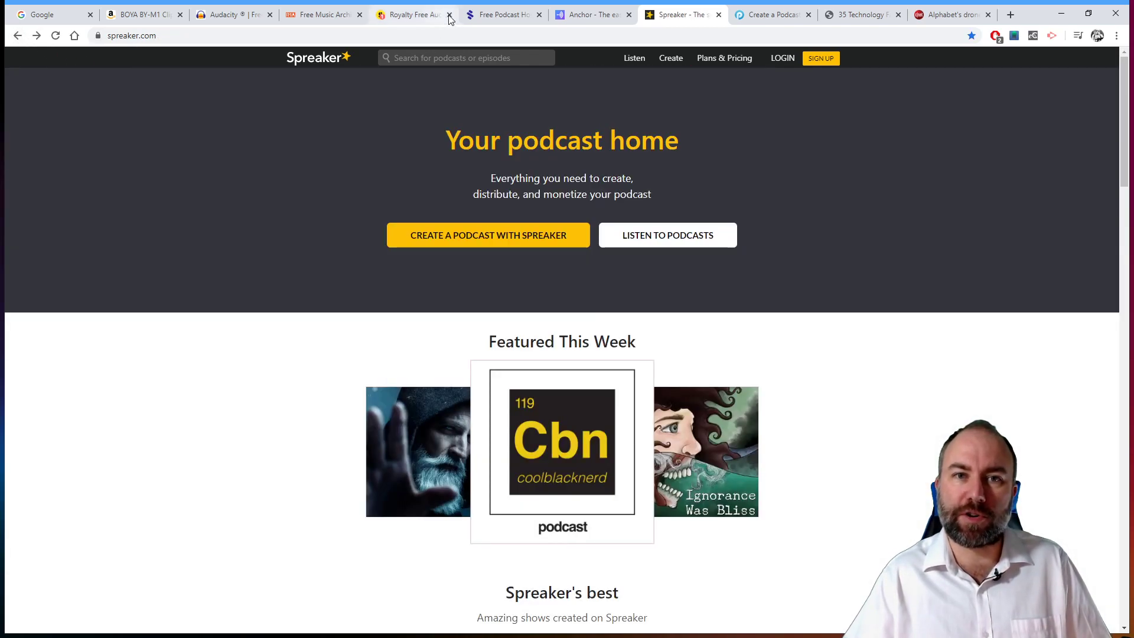
{"action": "left_click", "coordinate": [496, 20]}
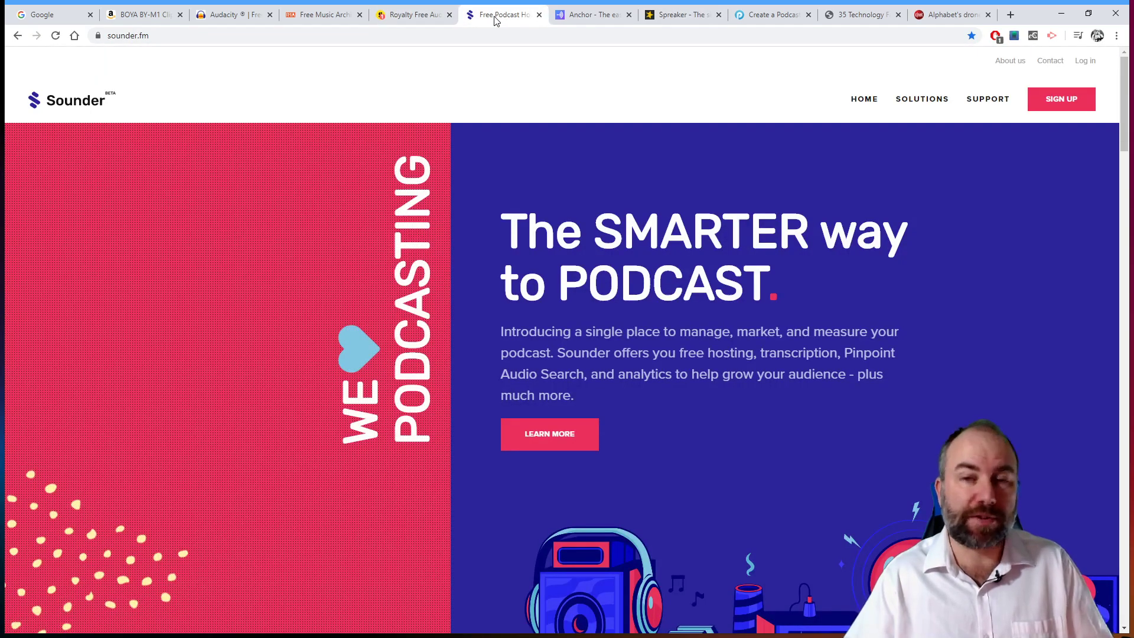
{"action": "left_click", "coordinate": [686, 19]}
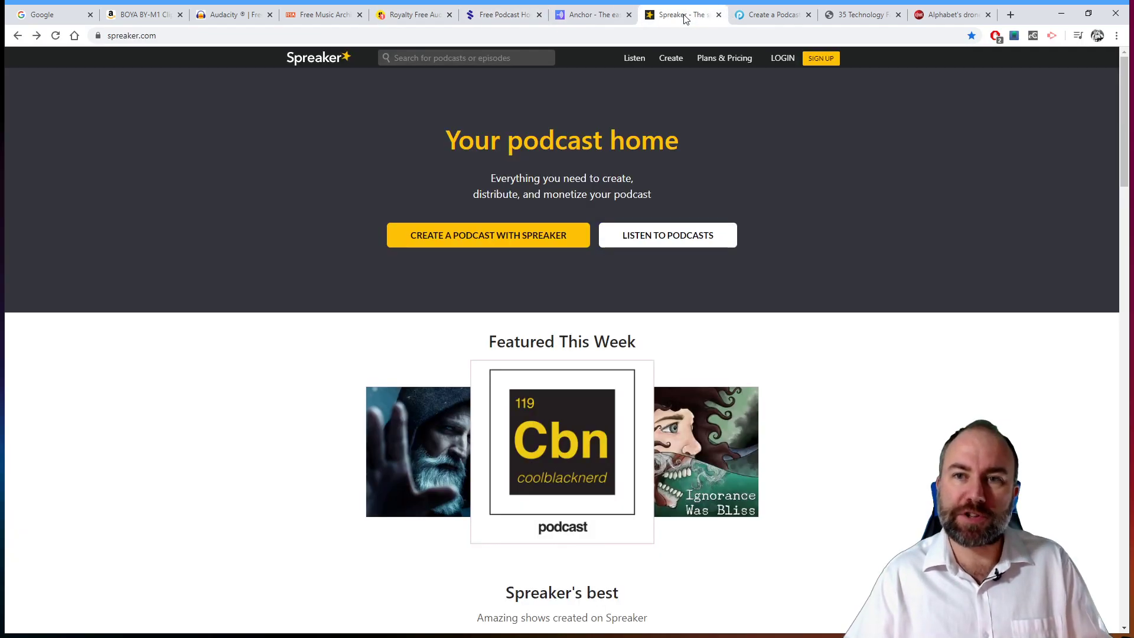
Examine Podomatic's home page down to its free podcast hosting features.
{"action": "left_click", "coordinate": [759, 19]}
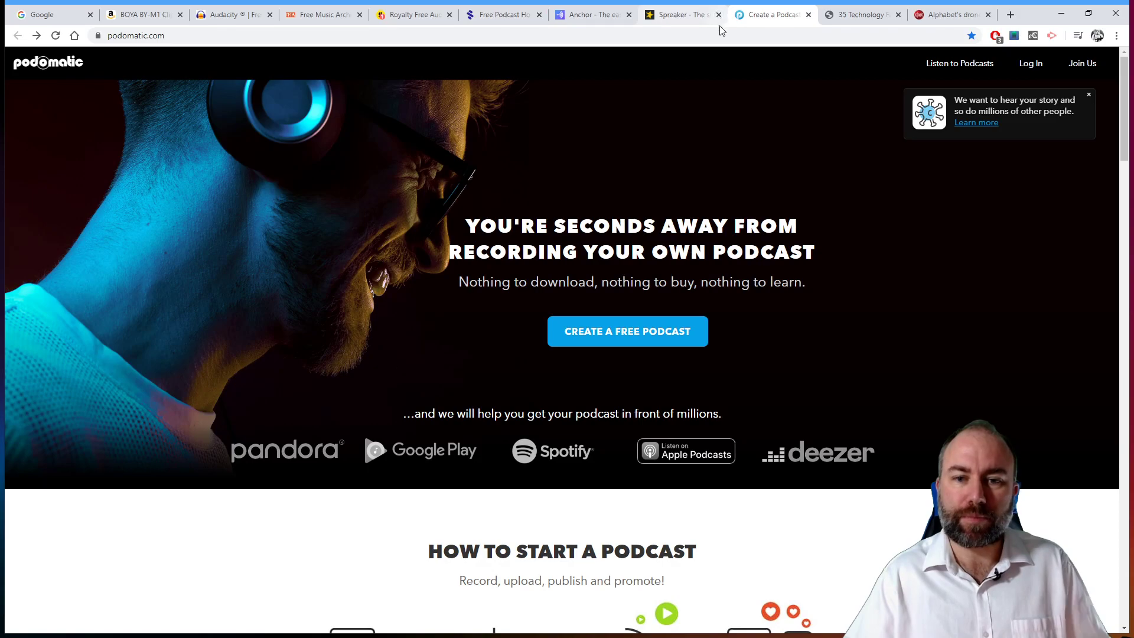
{"action": "left_click_drag", "start_coordinate": [1122, 133], "coordinate": [1102, 564]}
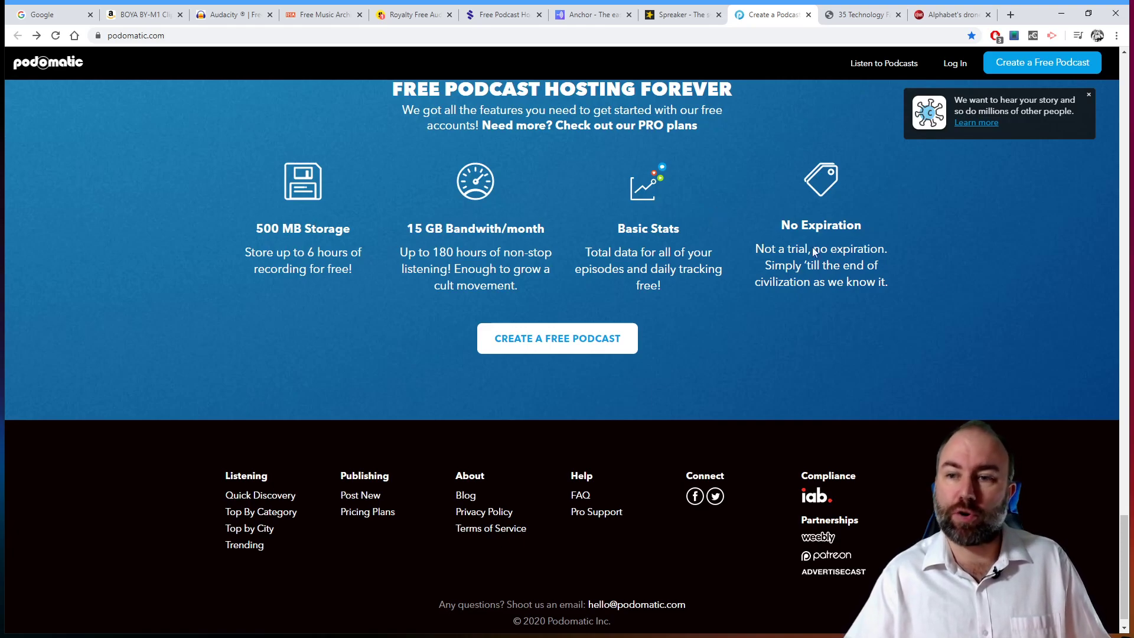
{"action": "left_click_drag", "start_coordinate": [1125, 517], "coordinate": [1126, 55]}
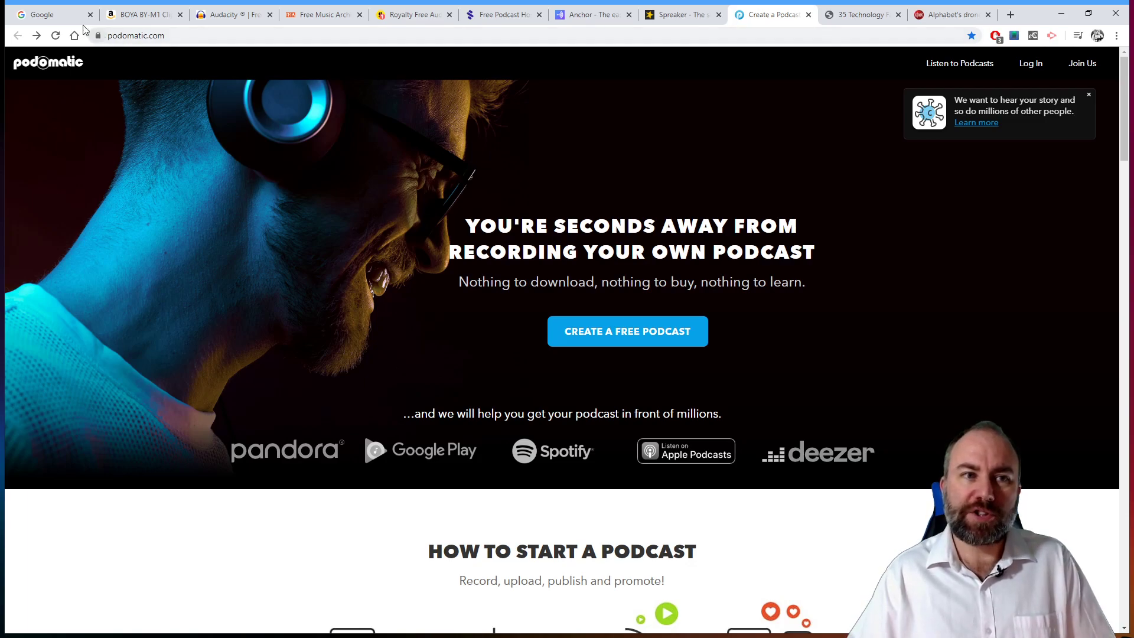
Switch to the podcast script in Notepad, enlarge its text to 150% and widen the window to fit the lines.
{"action": "left_click", "coordinate": [65, 20]}
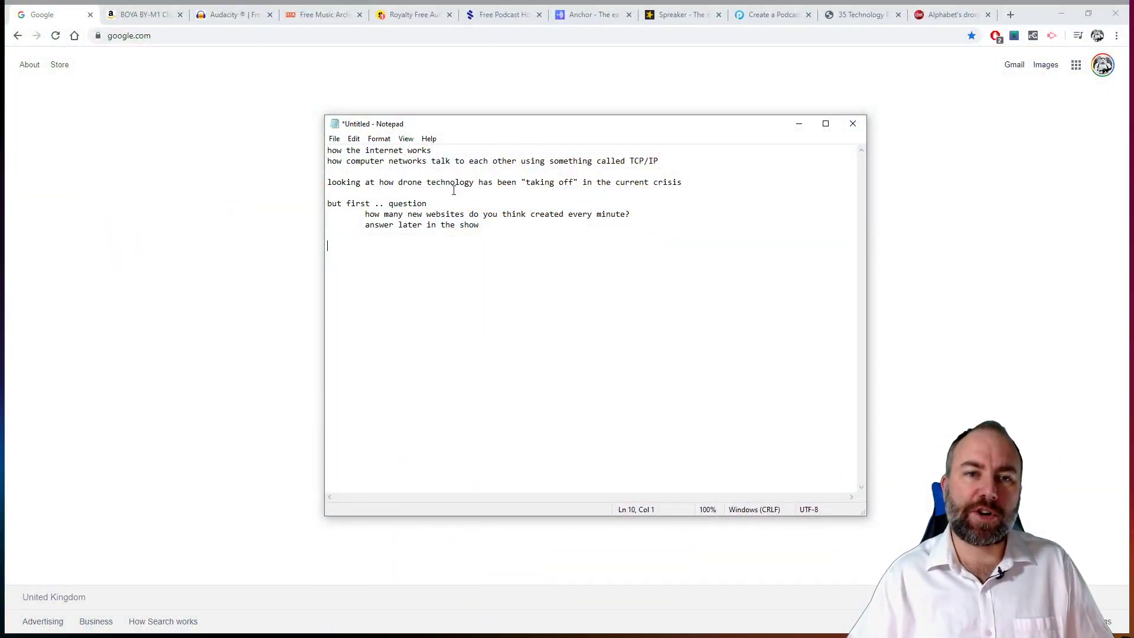
{"action": "left_click_drag", "start_coordinate": [677, 156], "coordinate": [312, 145]}
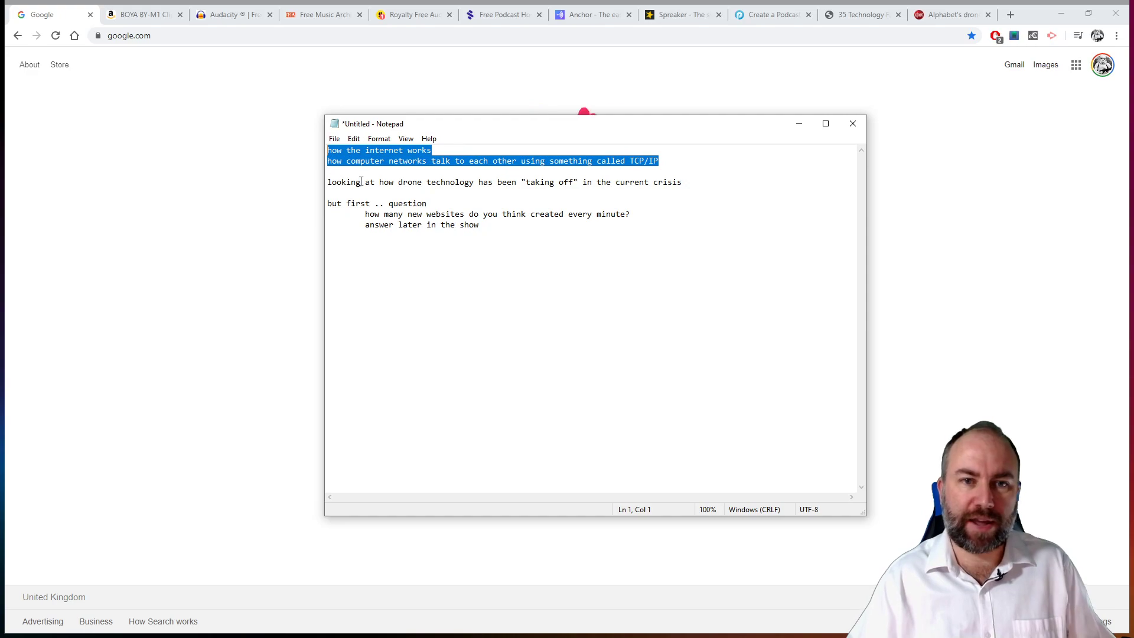
{"action": "scroll", "coordinate": [385, 188], "scroll_direction": "up", "scroll_amount": 5}
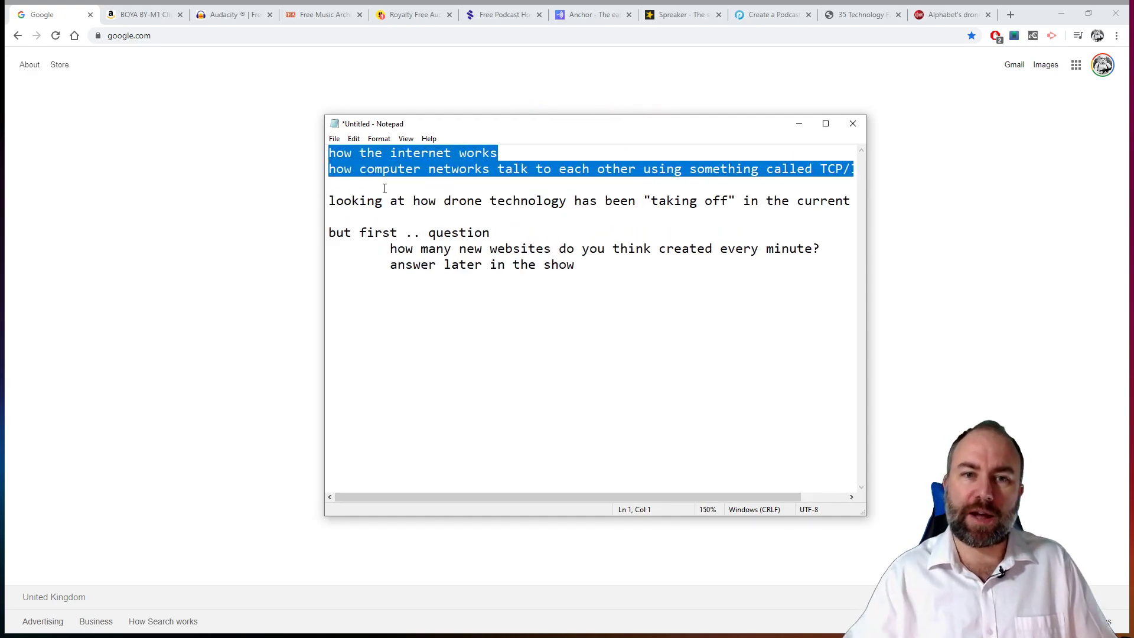
{"action": "left_click_drag", "start_coordinate": [324, 268], "coordinate": [201, 267]}
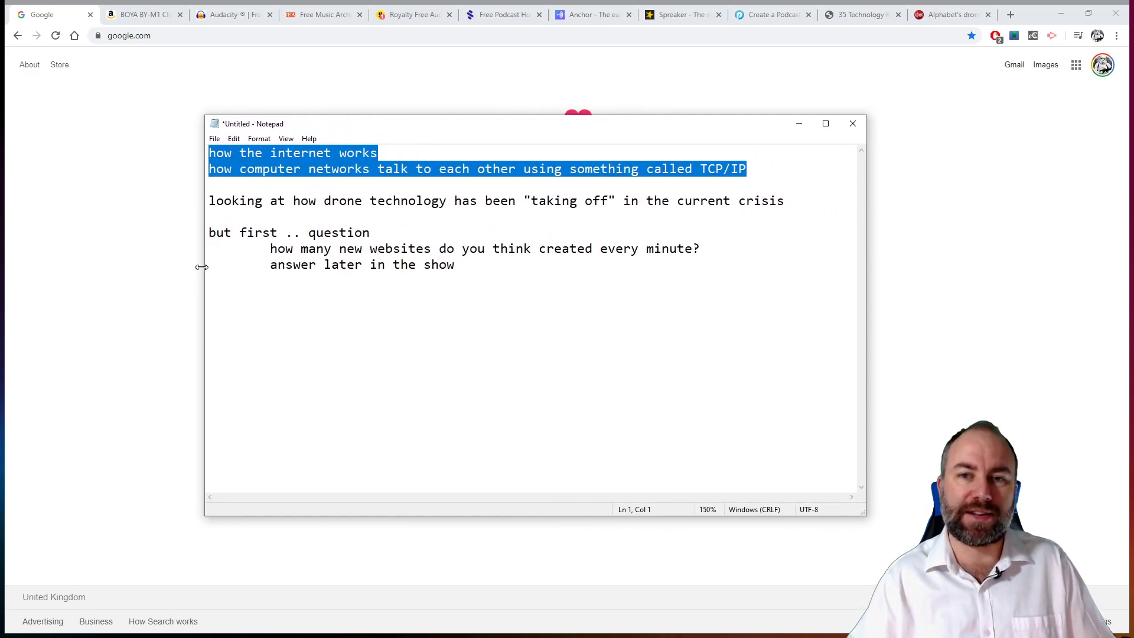
{"action": "left_click_drag", "start_coordinate": [527, 131], "coordinate": [551, 134]}
{"action": "left_click", "coordinate": [798, 168]}
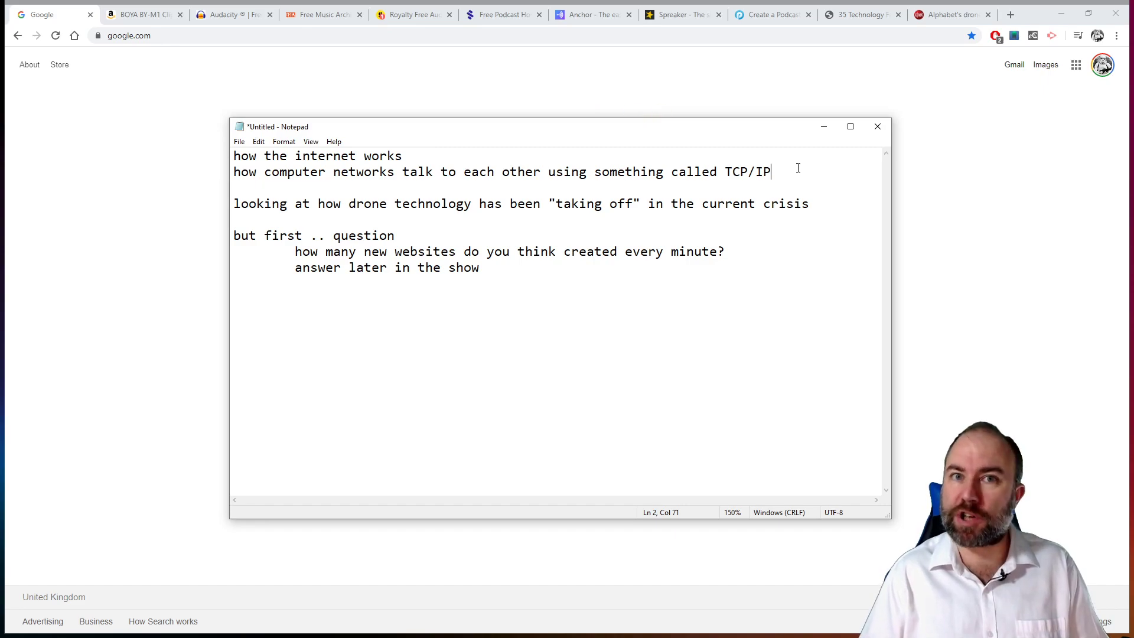
Compare the script's drone topic and website question in Notepad with the CNET drone article and the technology facts page.
{"action": "left_click", "coordinate": [947, 24]}
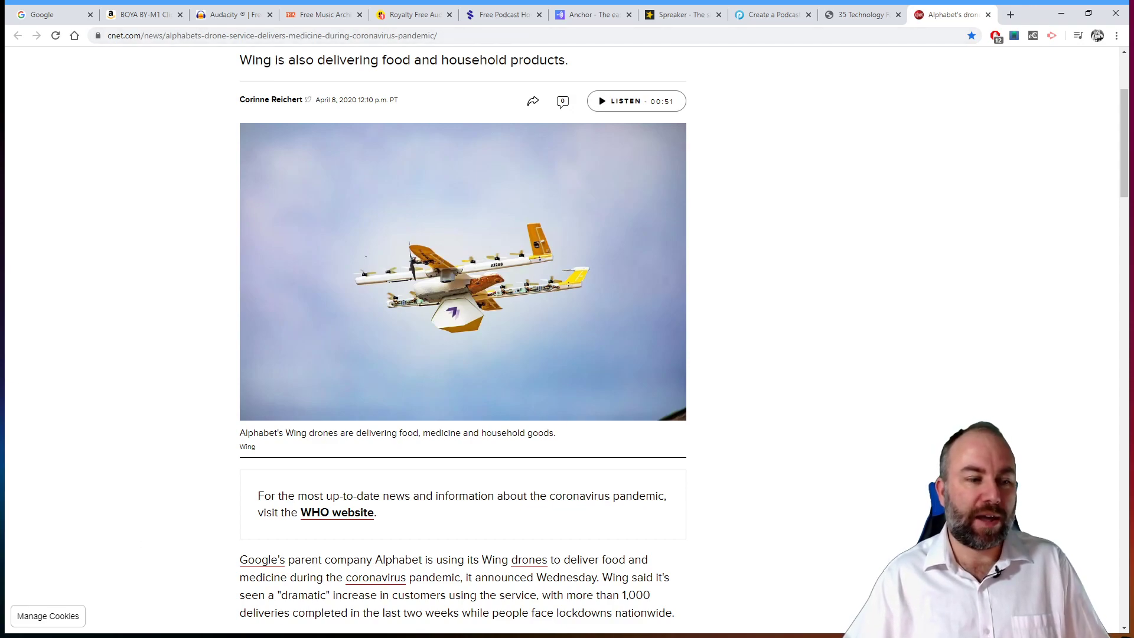
{"action": "key", "text": "alt+Tab"}
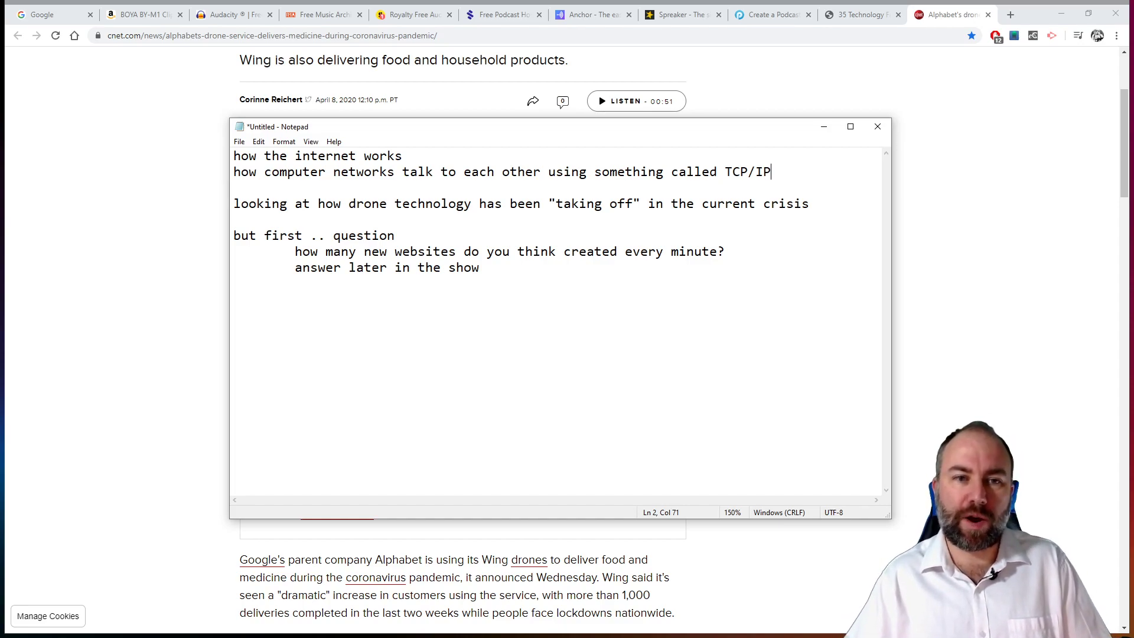
{"action": "left_click_drag", "start_coordinate": [481, 267], "coordinate": [223, 234]}
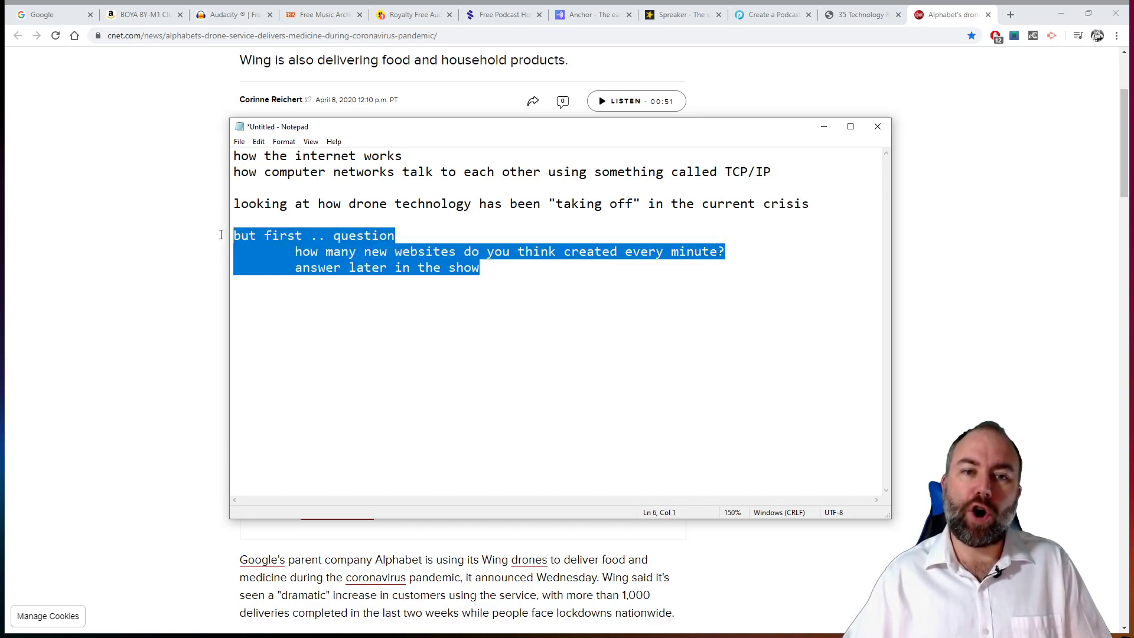
{"action": "left_click", "coordinate": [861, 15]}
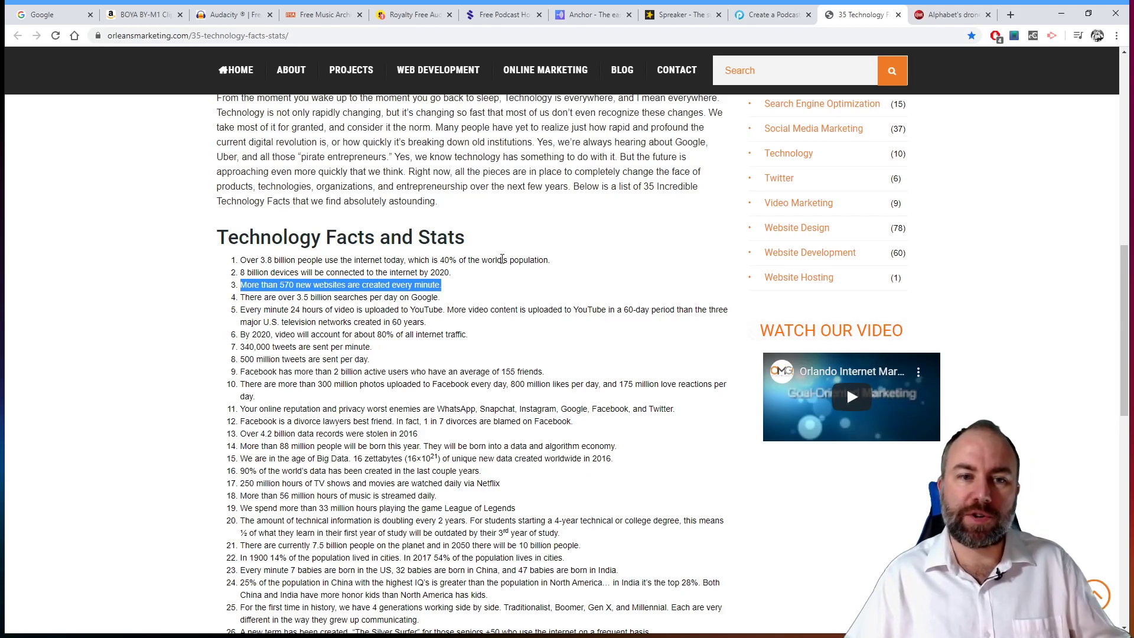
{"action": "left_click", "coordinate": [944, 16]}
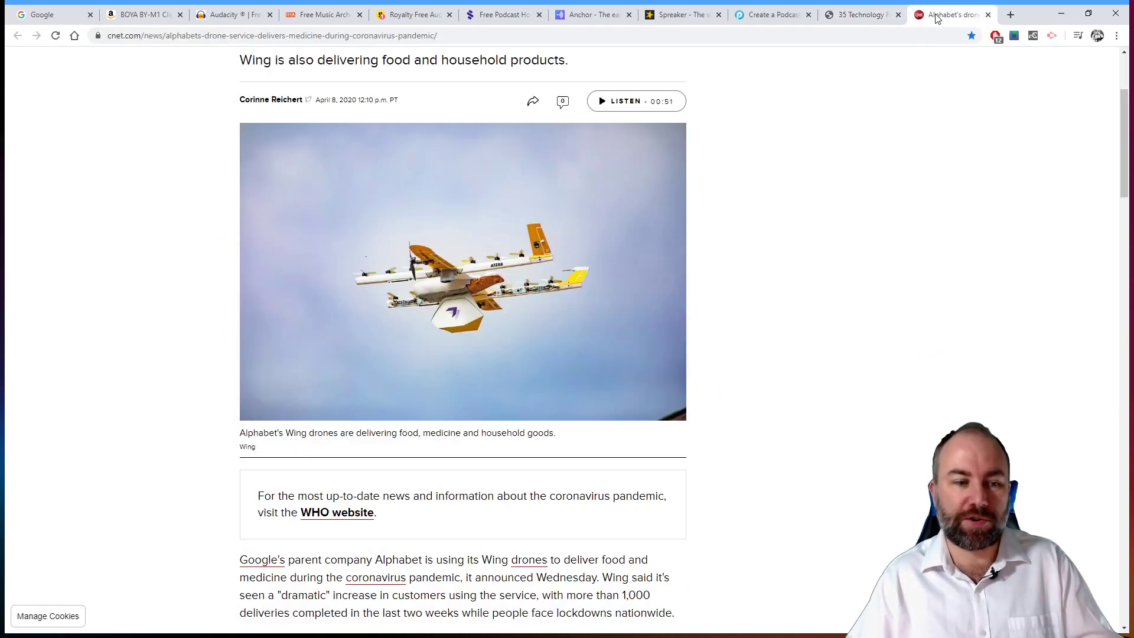
{"action": "key", "text": "alt+Tab"}
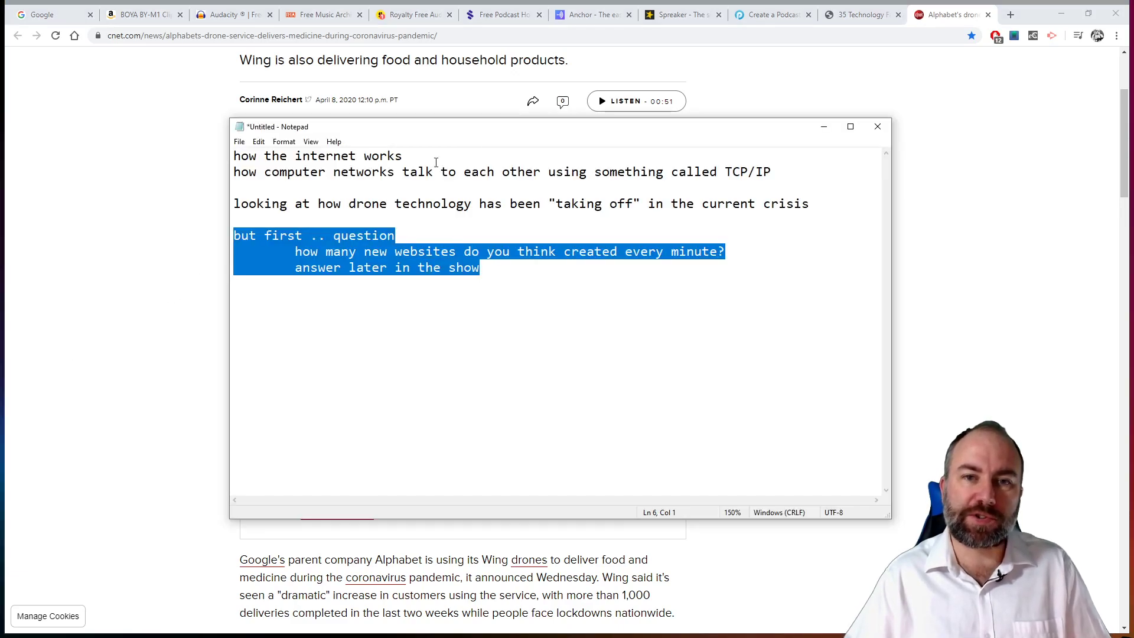
Hide the browser, shorten the Notepad script window and move it to the lower part of the desktop.
{"action": "left_click_drag", "start_coordinate": [555, 135], "coordinate": [562, 118]}
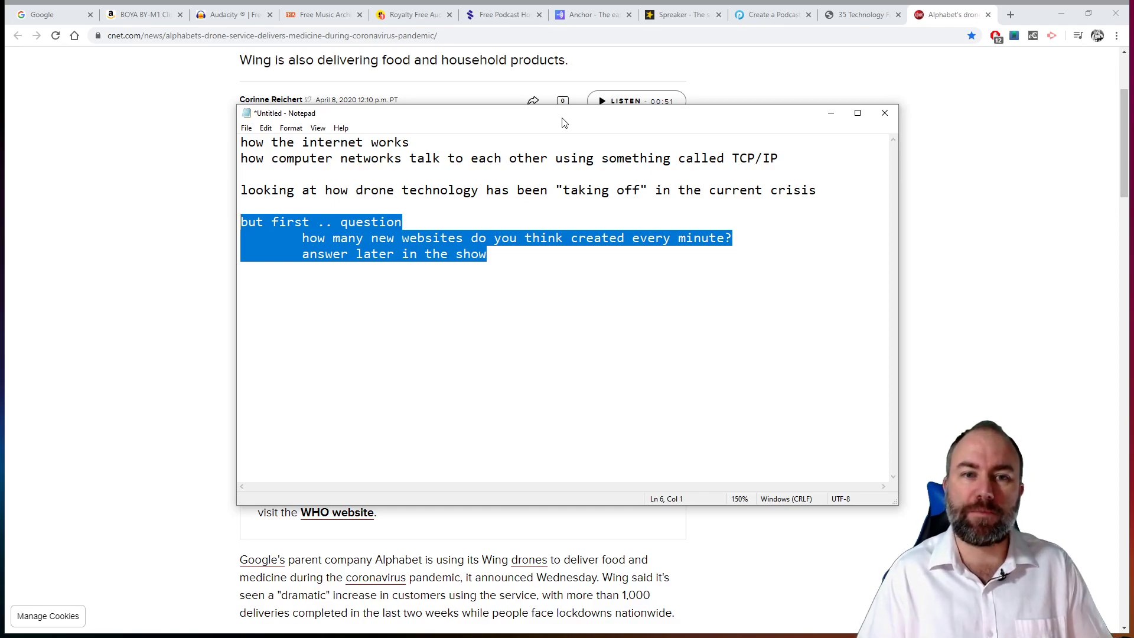
{"action": "left_click", "coordinate": [677, 285]}
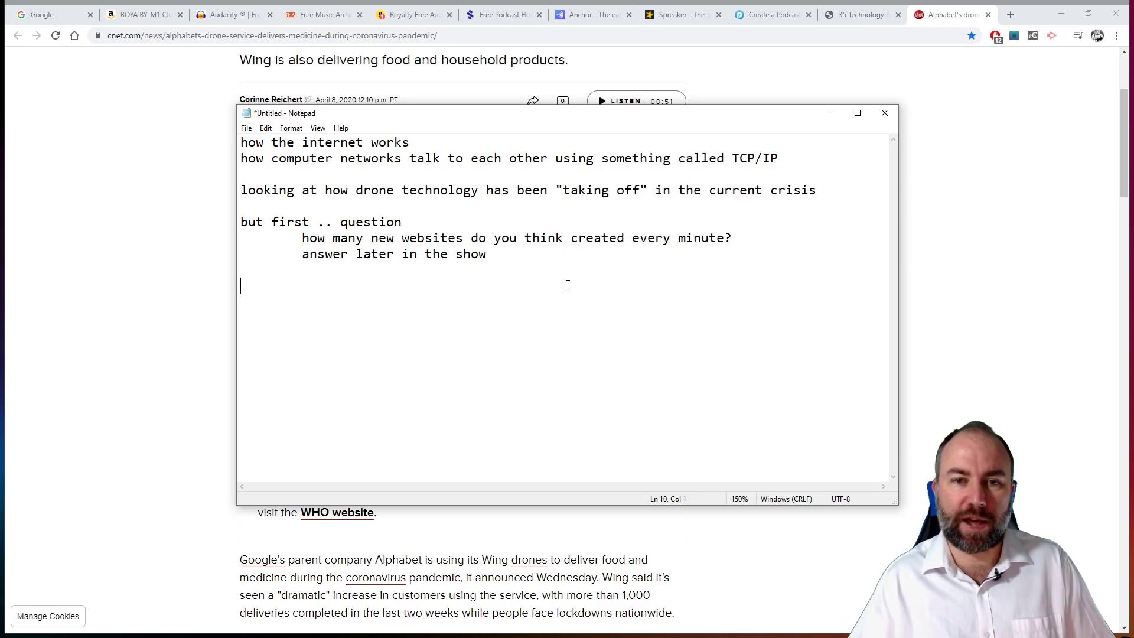
{"action": "left_click", "coordinate": [1060, 13]}
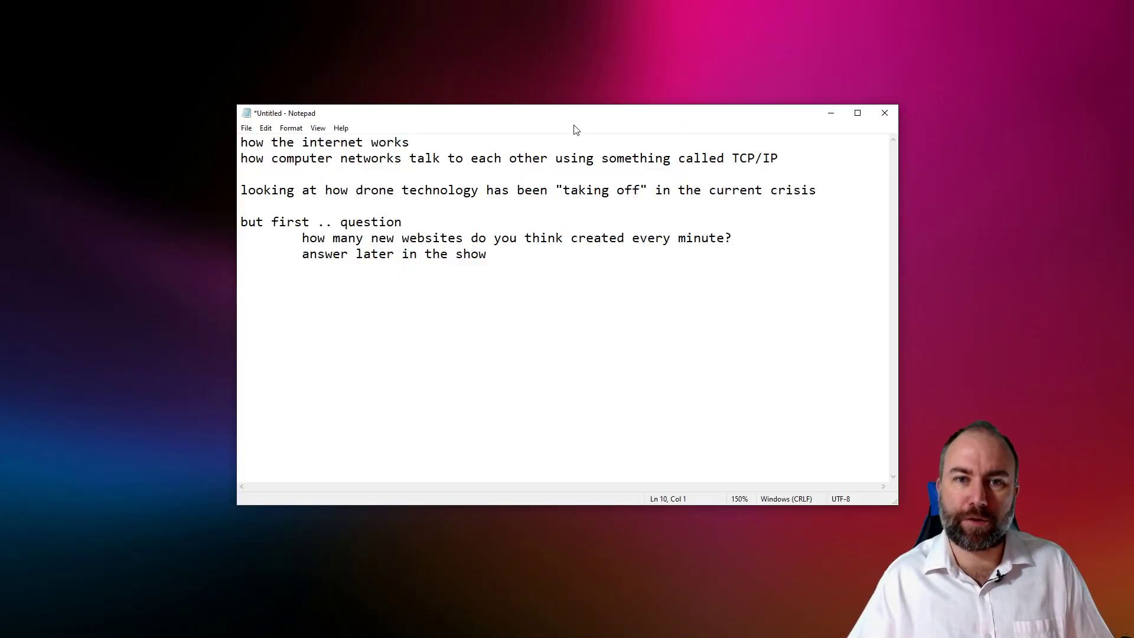
{"action": "left_click_drag", "start_coordinate": [654, 115], "coordinate": [806, 51]}
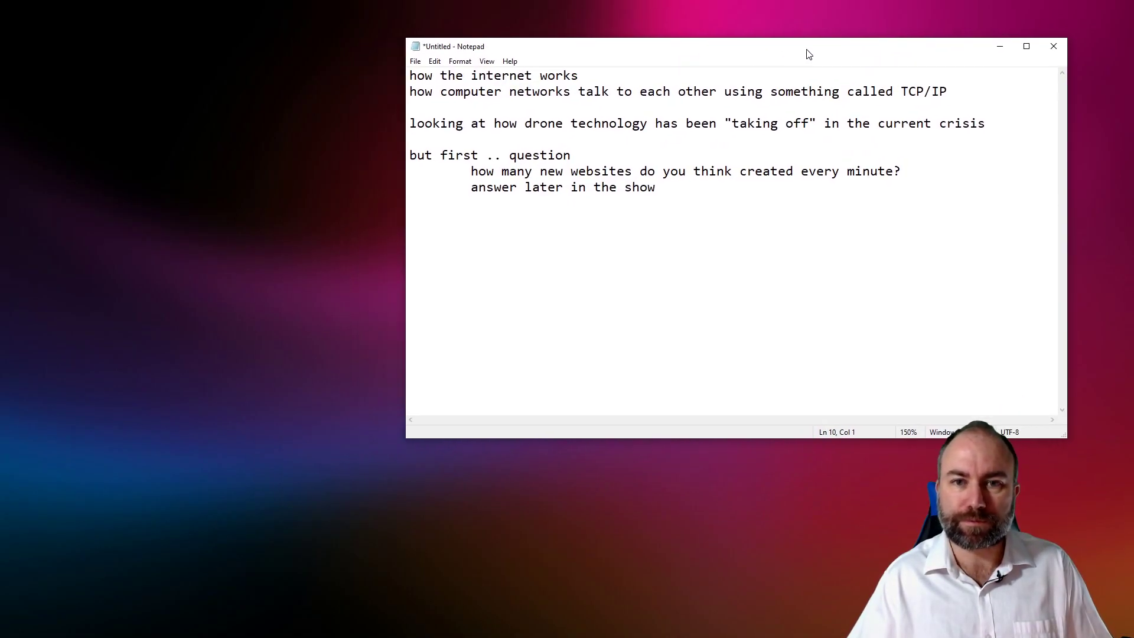
{"action": "left_click_drag", "start_coordinate": [404, 41], "coordinate": [413, 223]}
{"action": "left_click_drag", "start_coordinate": [607, 236], "coordinate": [563, 337]}
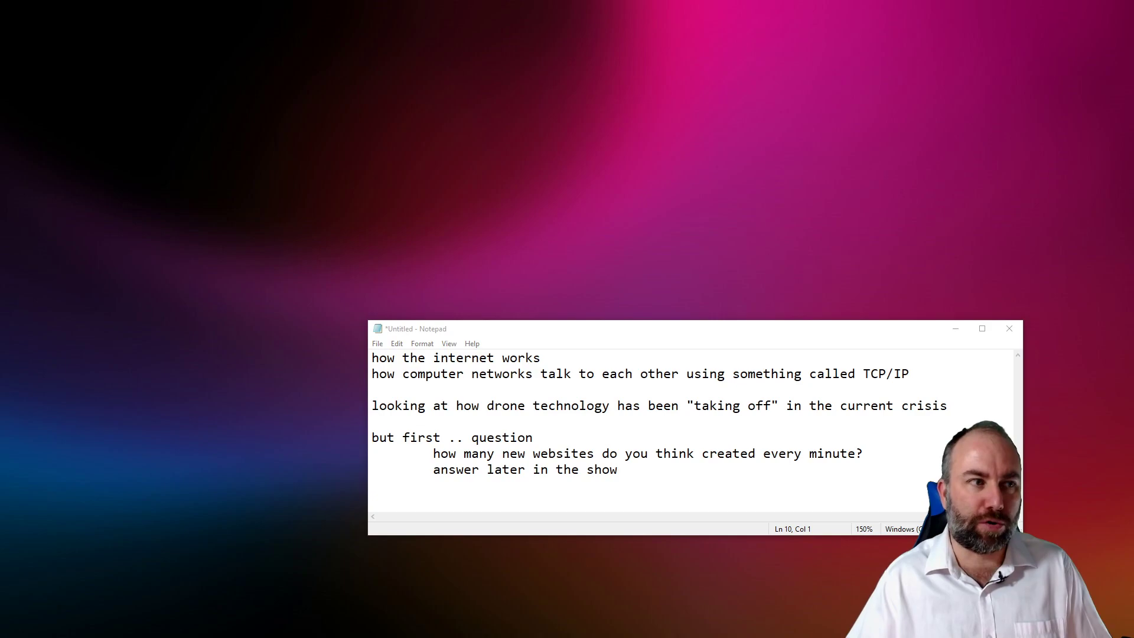
Switch to Audacity and arrange its window beside the Notepad script so that the recording controls and notes are both accessible.
{"action": "key", "text": "alt+Tab"}
{"action": "left_click_drag", "start_coordinate": [290, 86], "coordinate": [543, 23]}
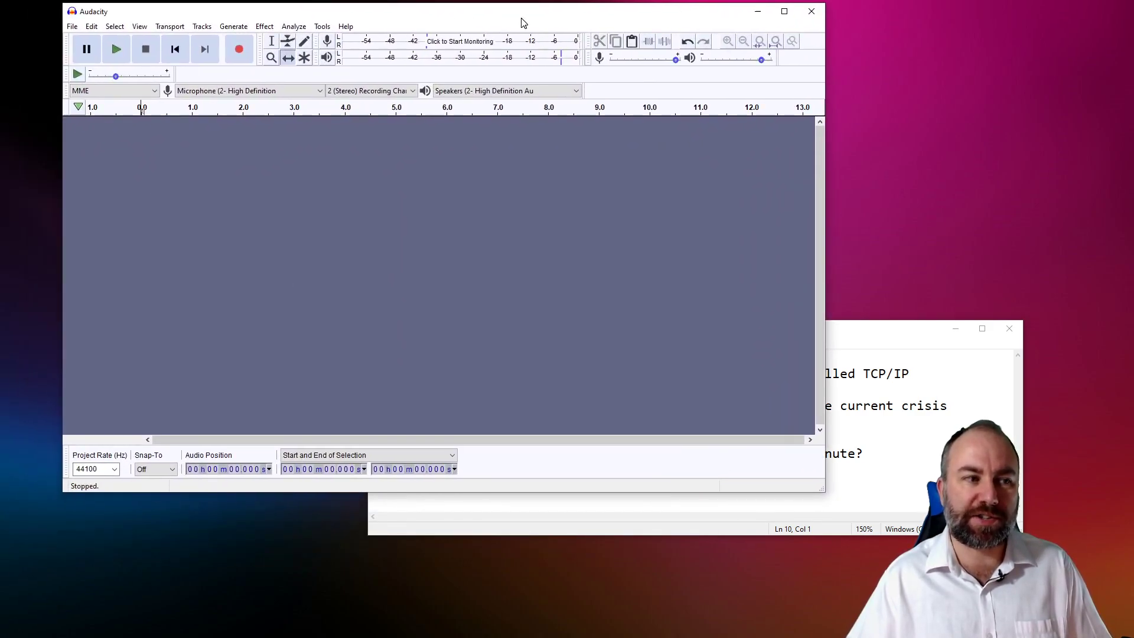
{"action": "left_click", "coordinate": [863, 343]}
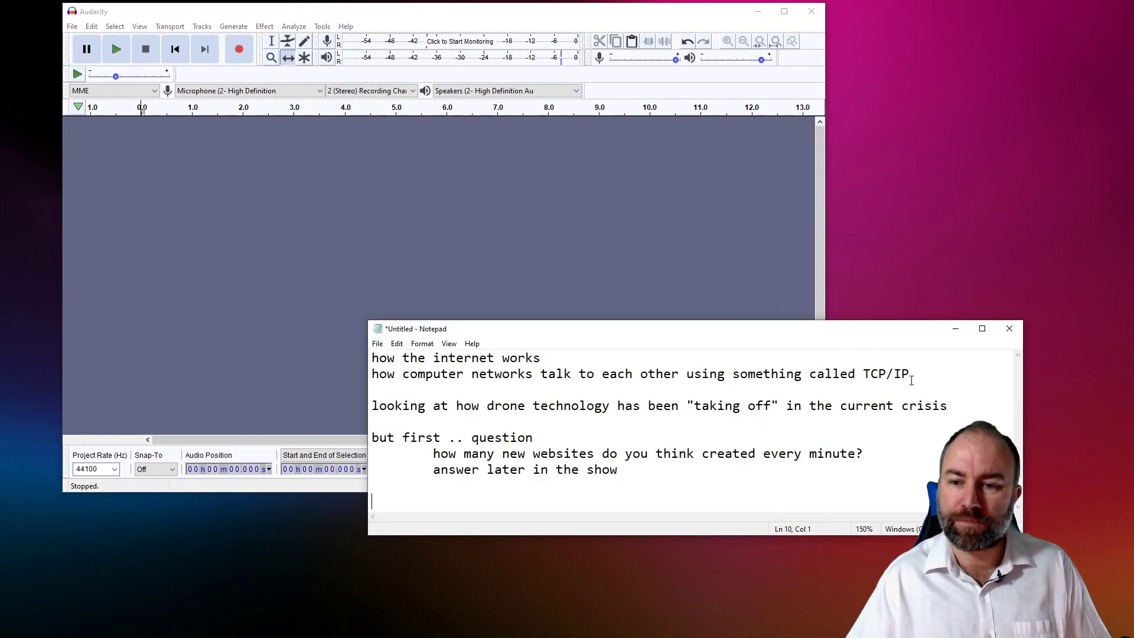
{"action": "left_click_drag", "start_coordinate": [851, 334], "coordinate": [945, 408]}
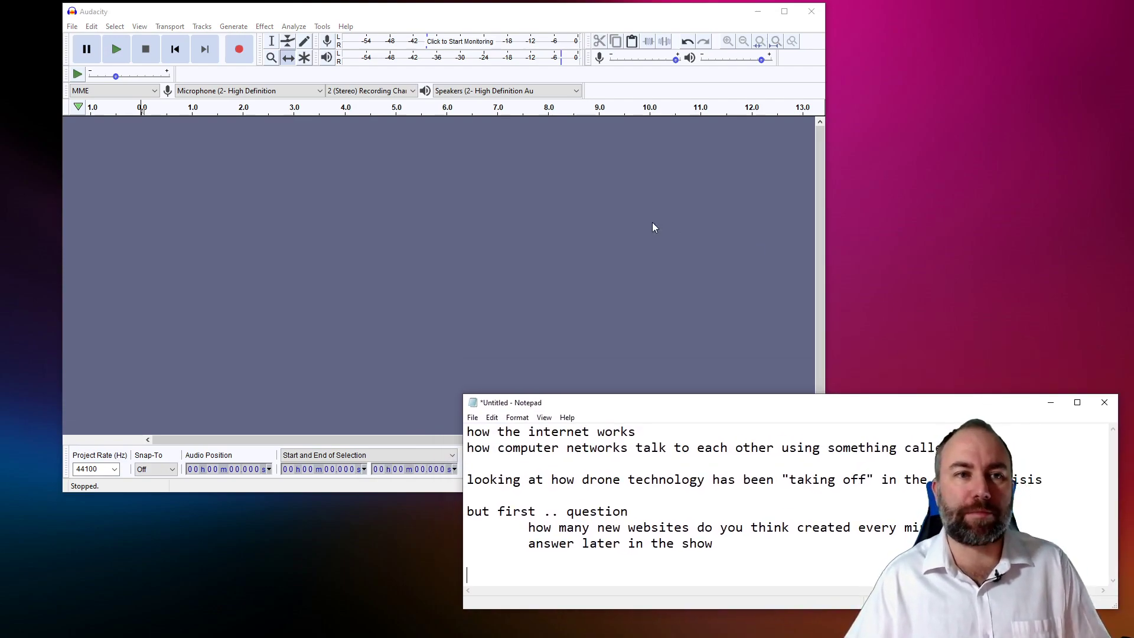
Record a voice test of about 9 seconds and play back its beginning.
{"action": "left_click", "coordinate": [240, 51]}
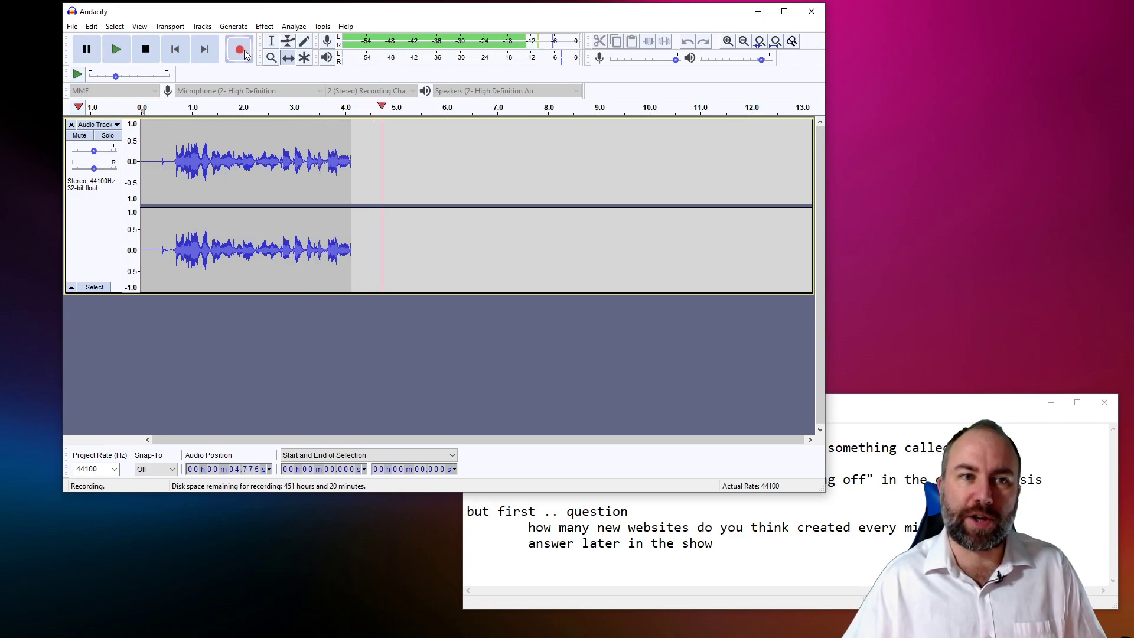
{"action": "left_click", "coordinate": [144, 52]}
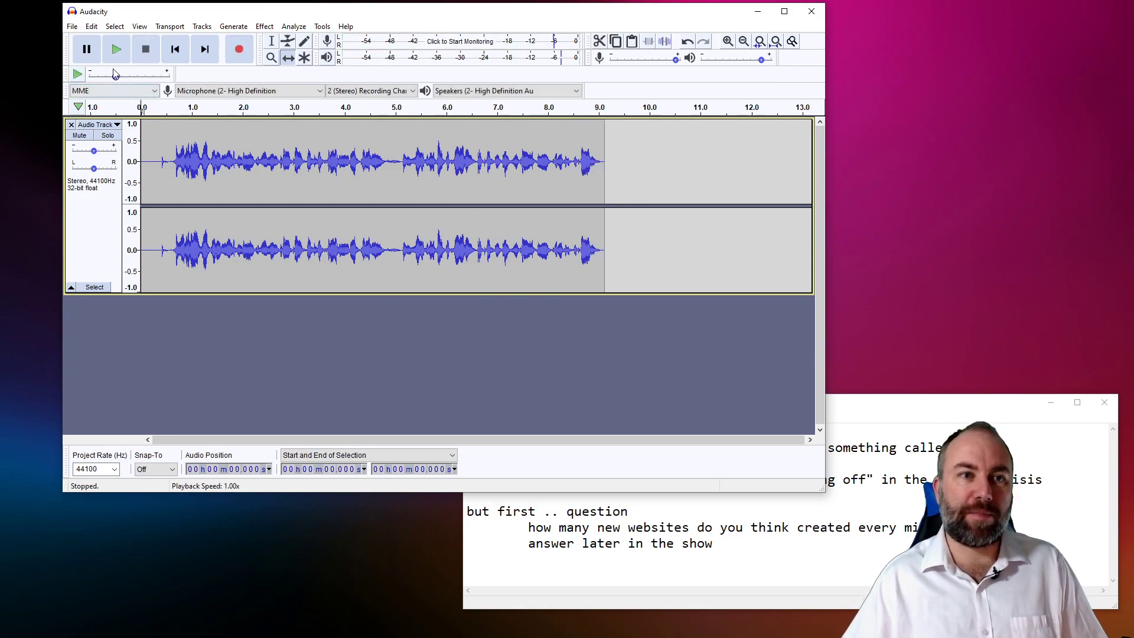
{"action": "left_click", "coordinate": [116, 50]}
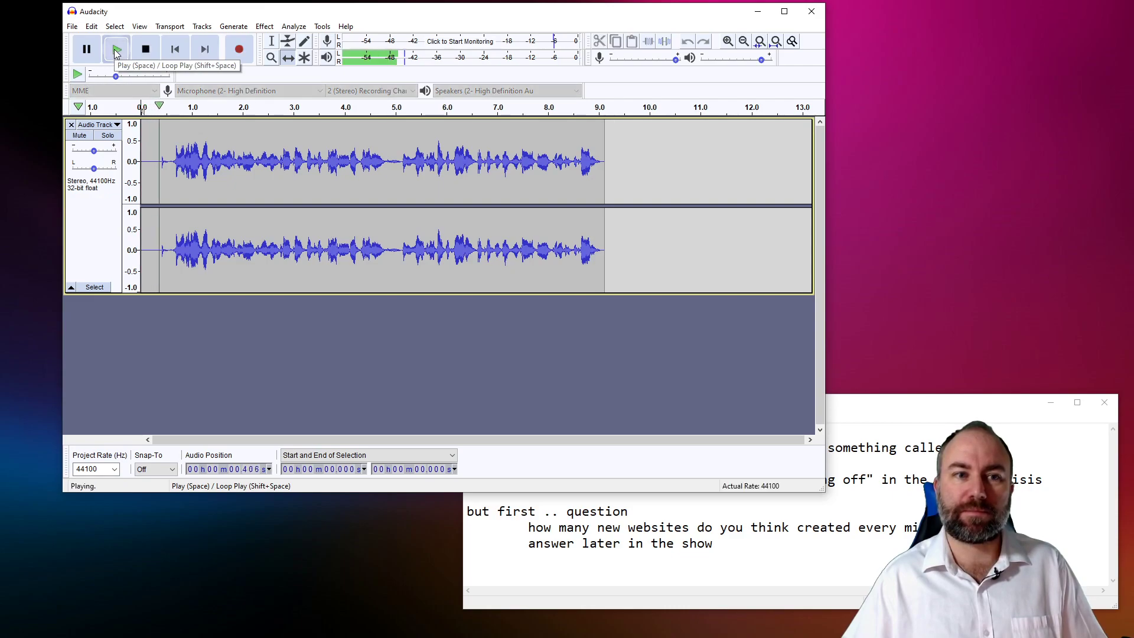
{"action": "left_click", "coordinate": [145, 52]}
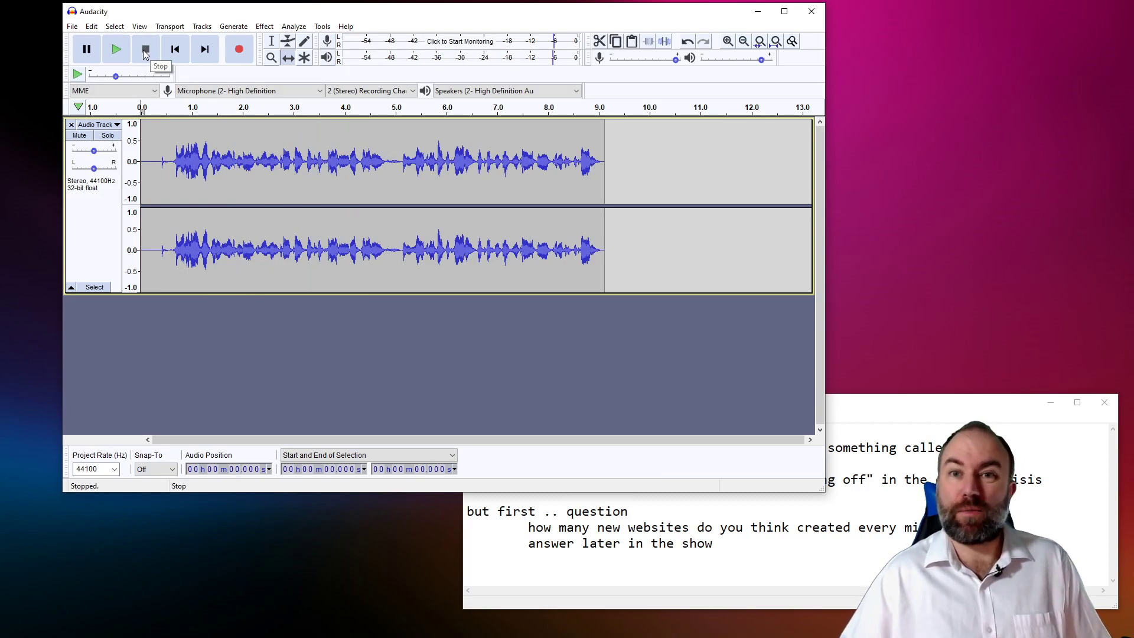
Review the available audio export formats and remove the test recording's track.
{"action": "left_click", "coordinate": [71, 28]}
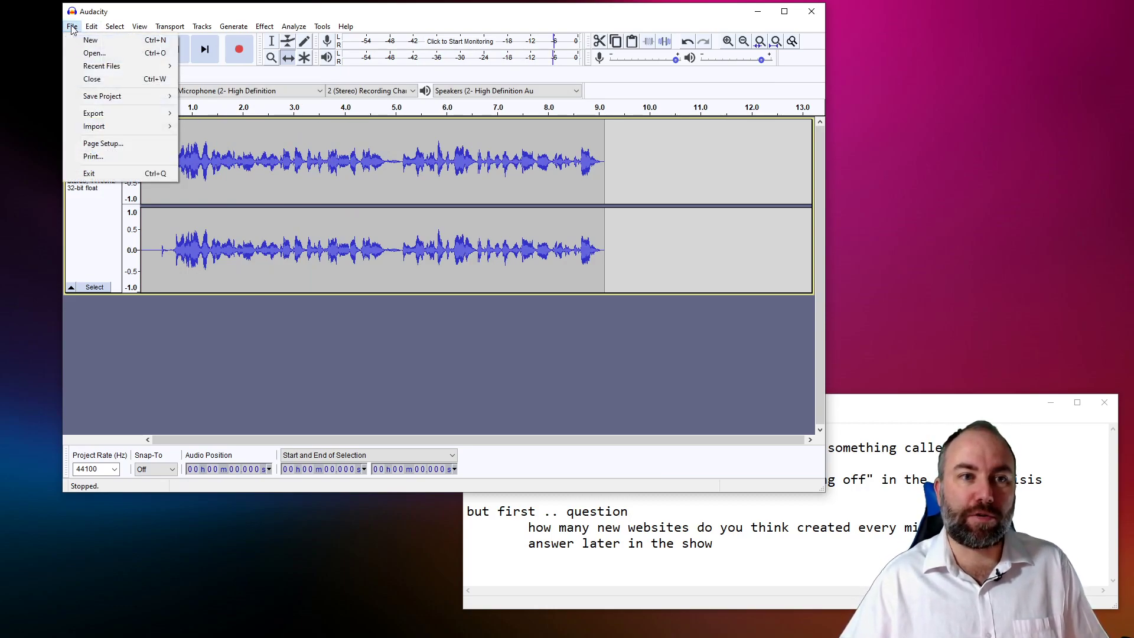
{"action": "mouse_move", "coordinate": [118, 117]}
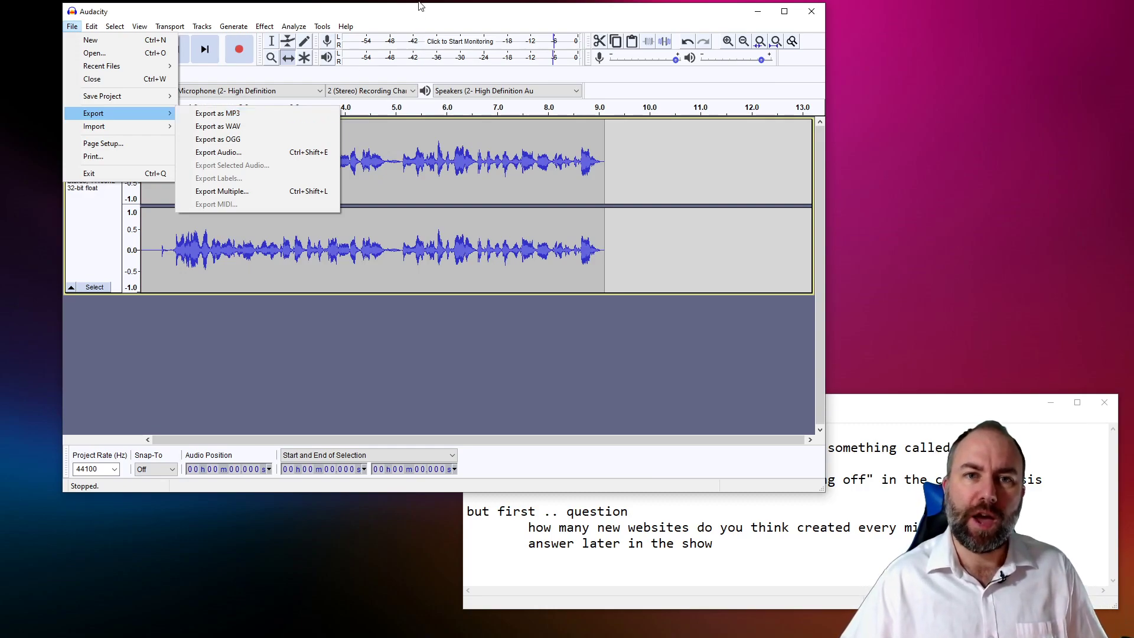
{"action": "left_click", "coordinate": [421, 11]}
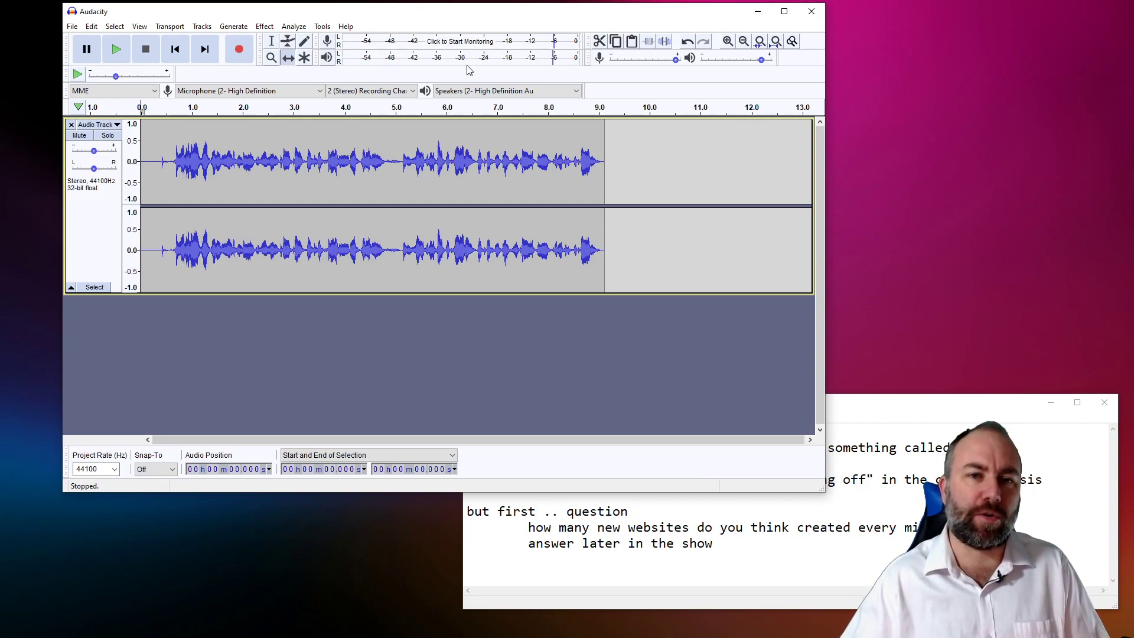
{"action": "left_click", "coordinate": [71, 124]}
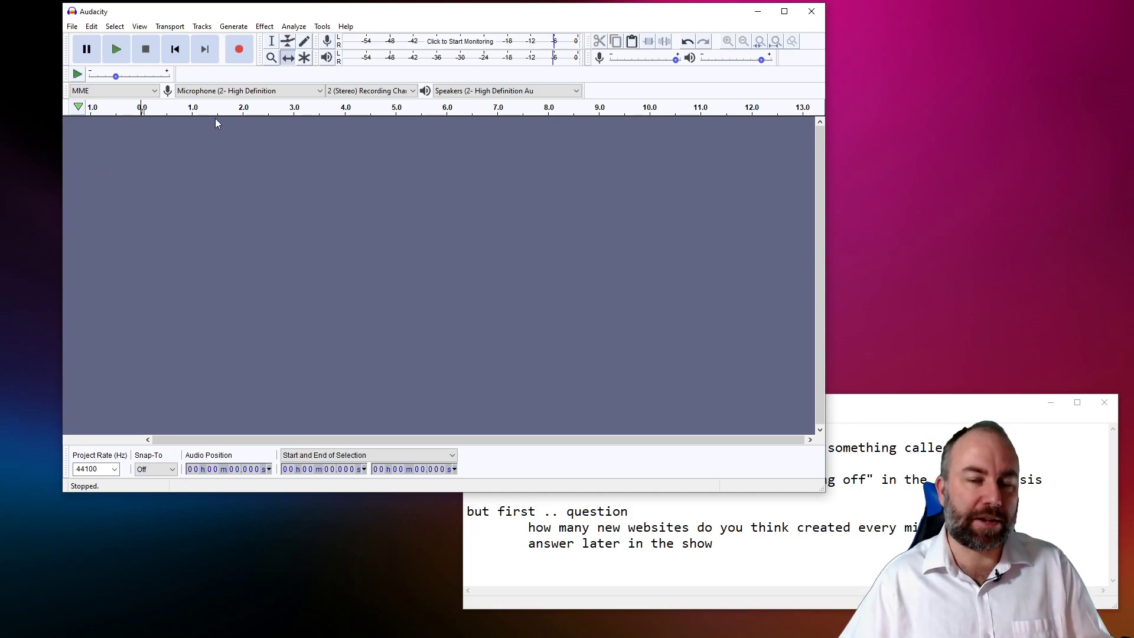
Record a new voice take of about 7 seconds and play it from about the 4-second mark.
{"action": "left_click", "coordinate": [239, 50]}
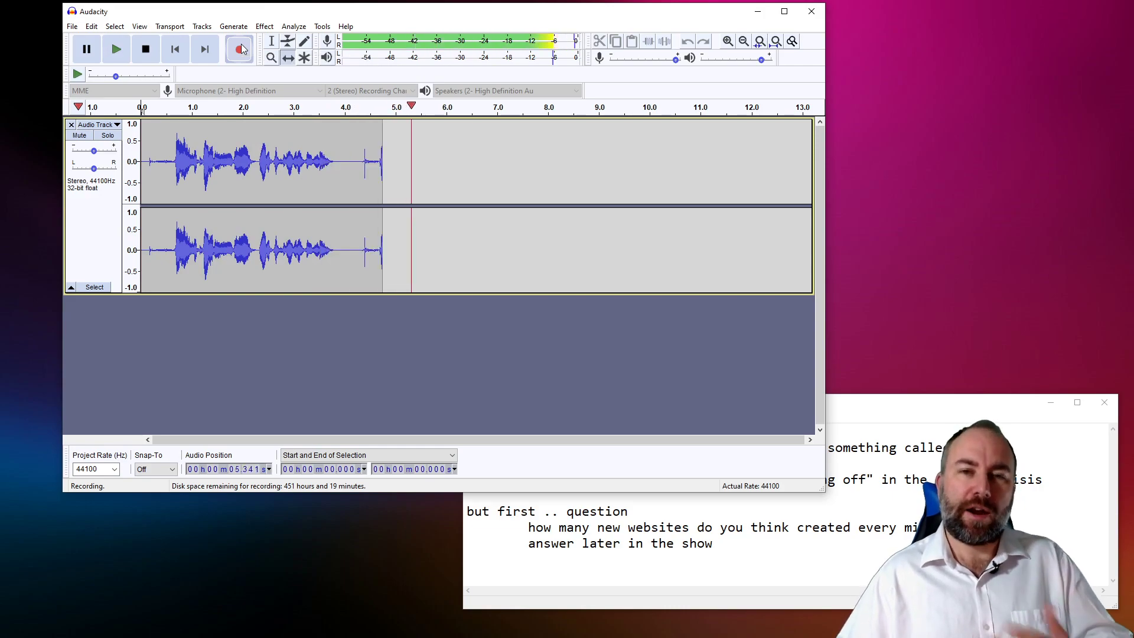
{"action": "left_click", "coordinate": [146, 52]}
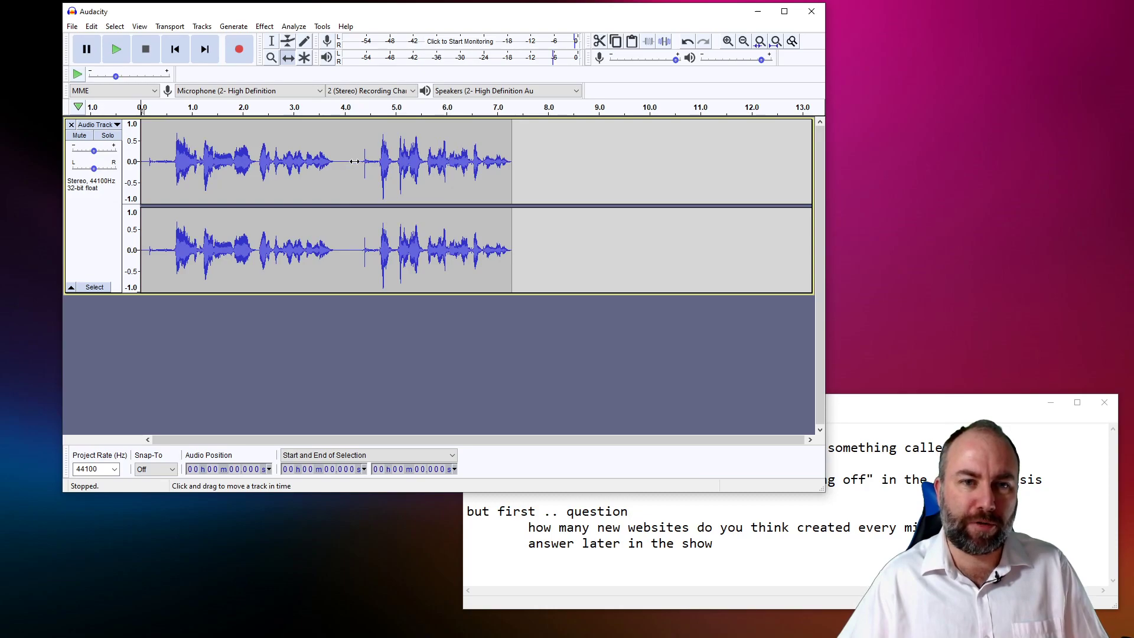
{"action": "left_click", "coordinate": [354, 109]}
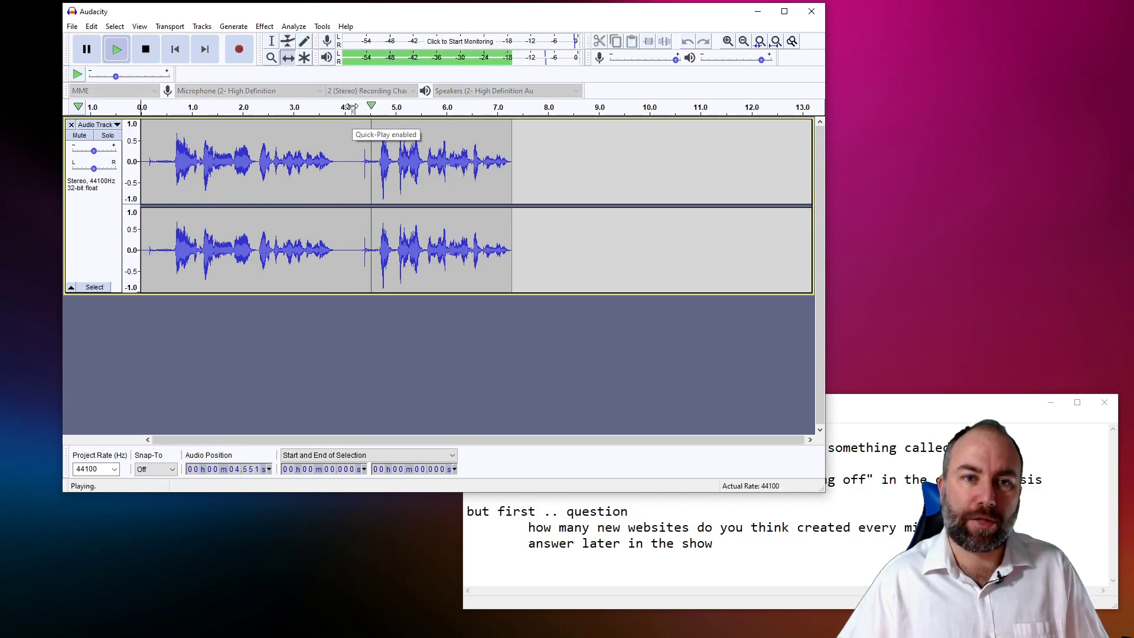
{"action": "left_click", "coordinate": [354, 107]}
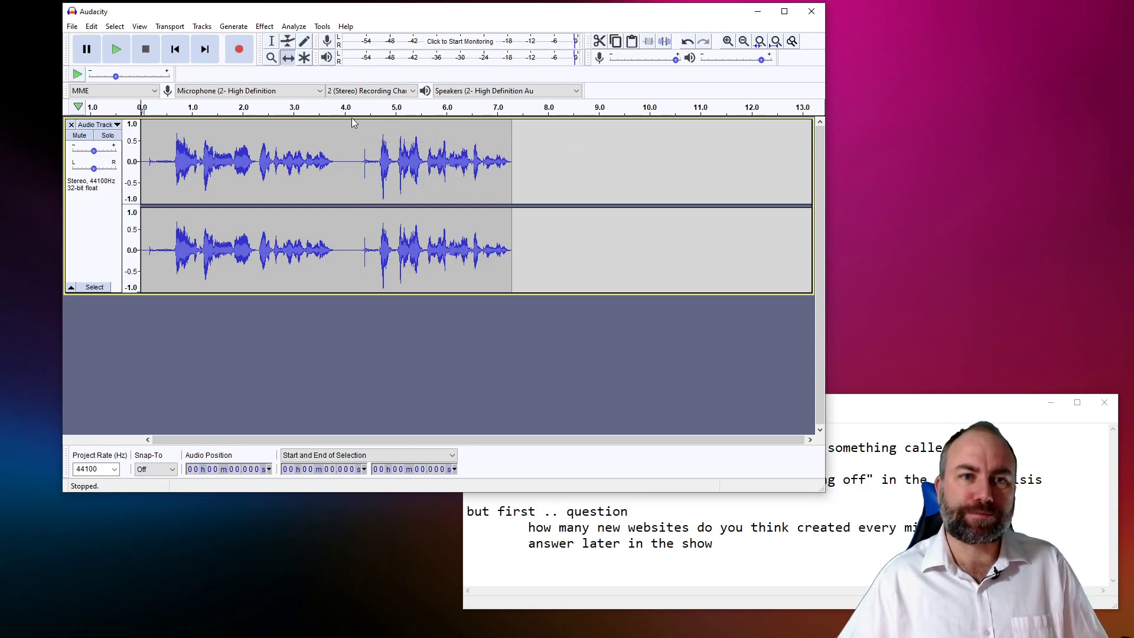
Delete the first 4.168 seconds of the recording with the Selection tool.
{"action": "left_click", "coordinate": [271, 45]}
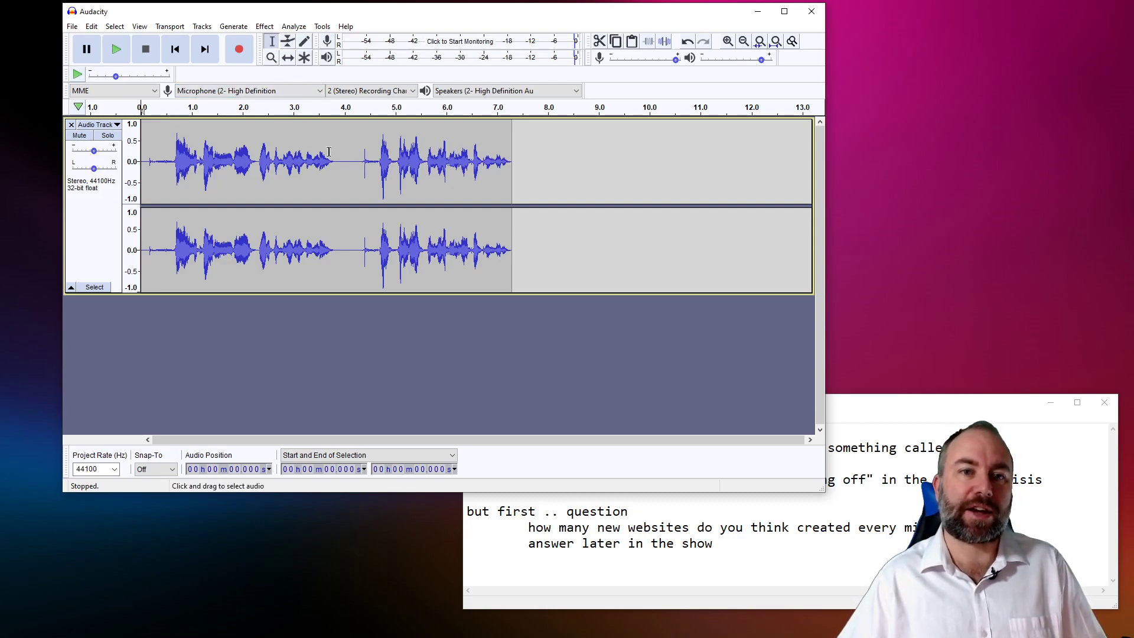
{"action": "left_click_drag", "start_coordinate": [353, 161], "coordinate": [132, 162]}
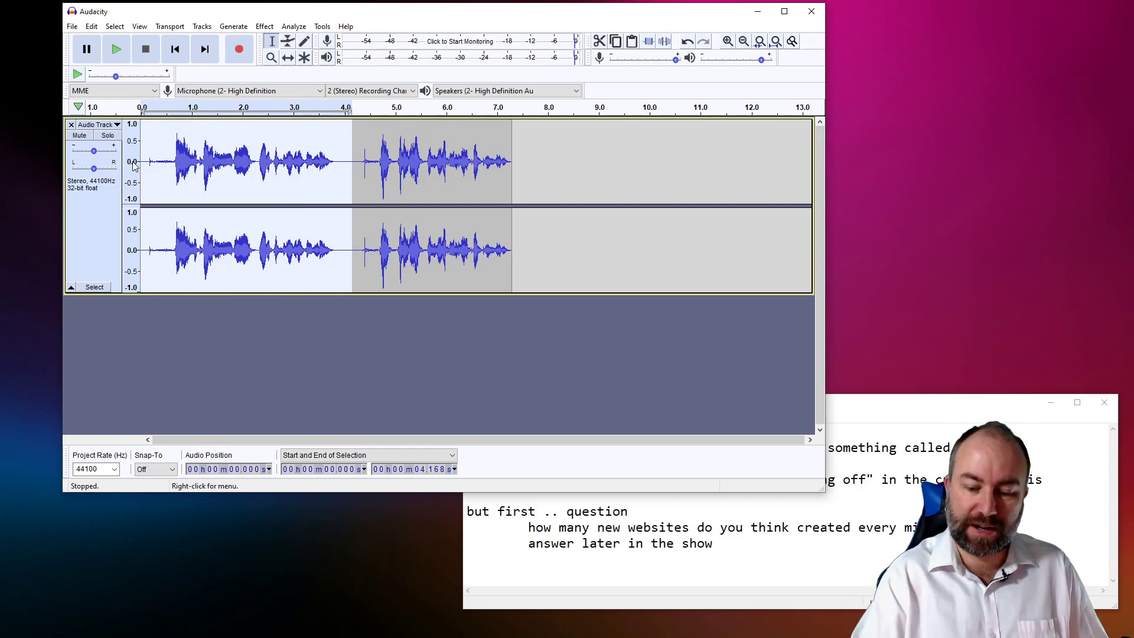
{"action": "key", "text": "Delete"}
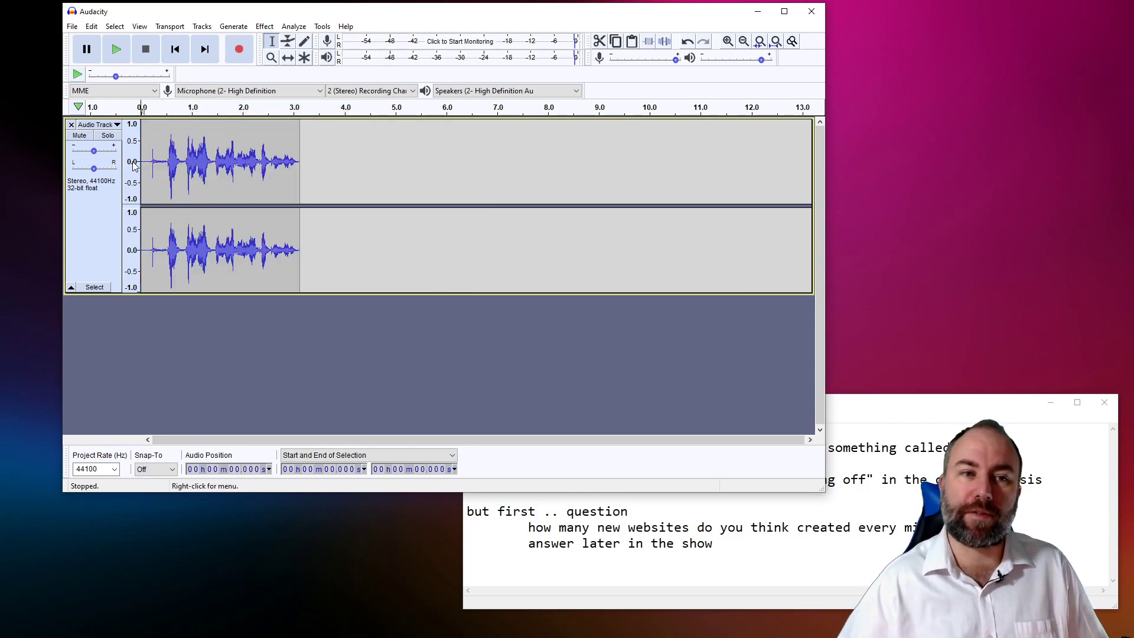
Play back the trimmed recording and remove its track from the project.
{"action": "left_click", "coordinate": [112, 52]}
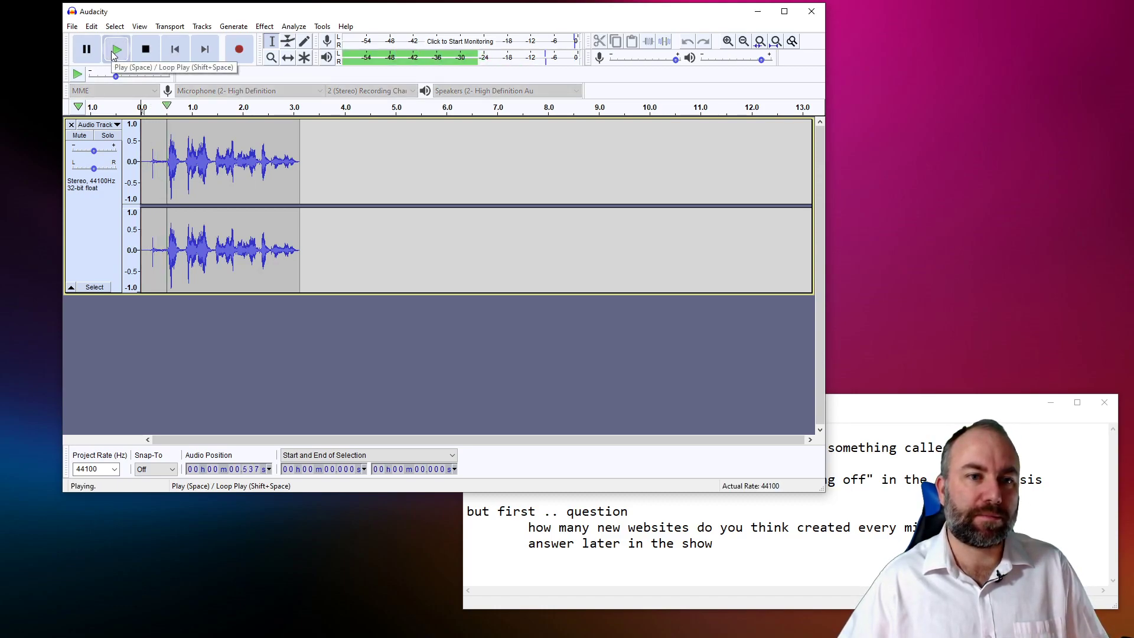
{"action": "left_click", "coordinate": [146, 50]}
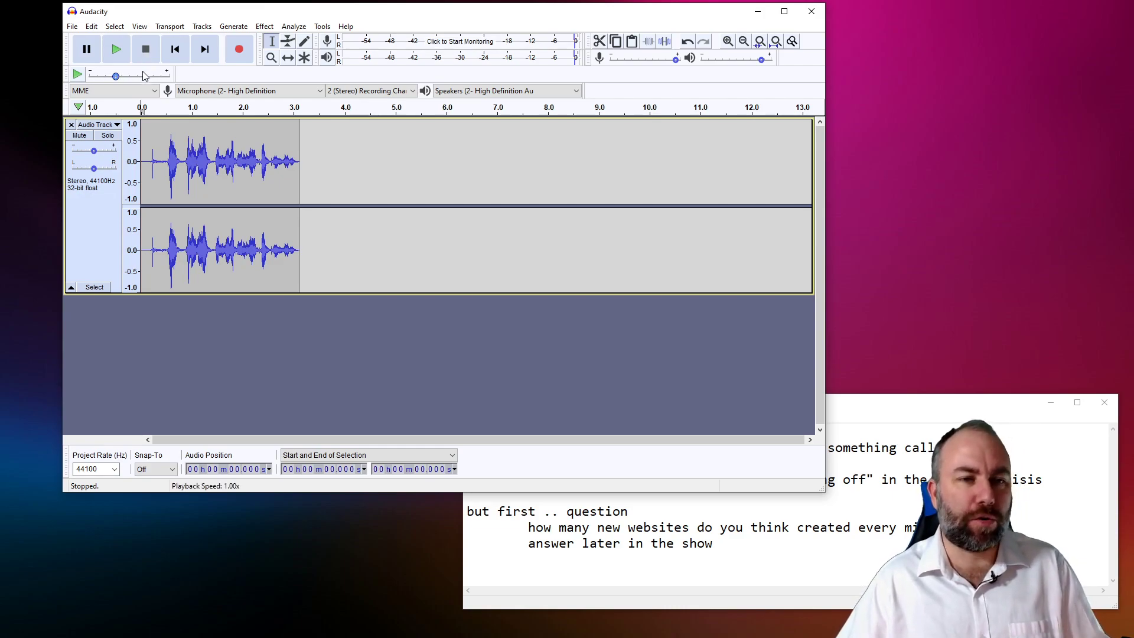
{"action": "left_click", "coordinate": [70, 126]}
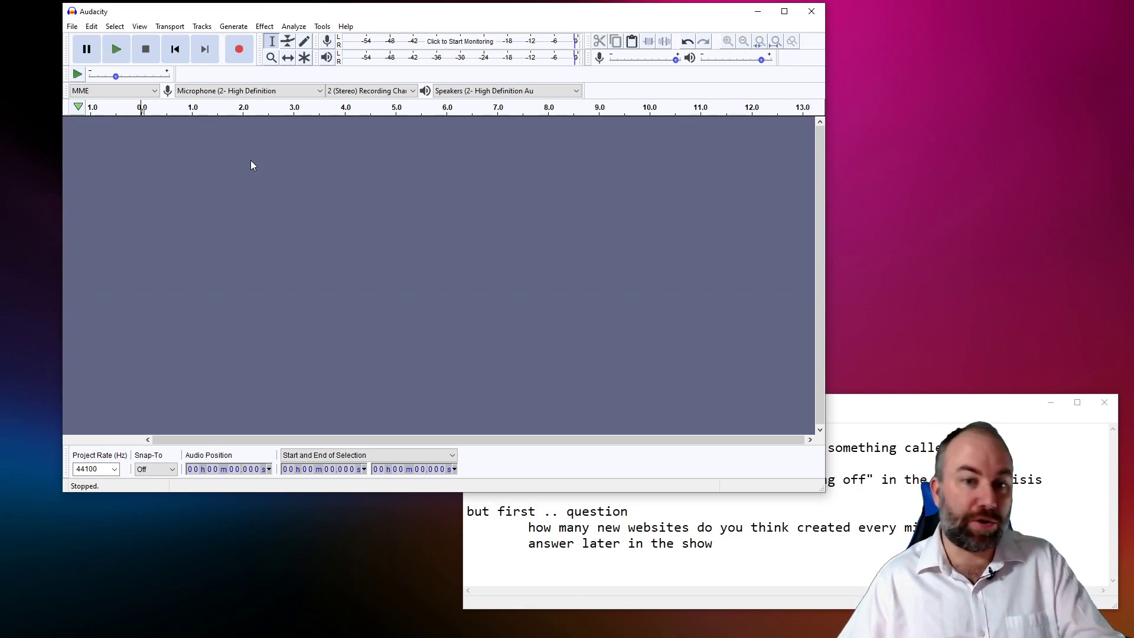
Import the piggy-back-ride audio file from the Downloads folder into the empty project.
{"action": "left_click", "coordinate": [76, 28]}
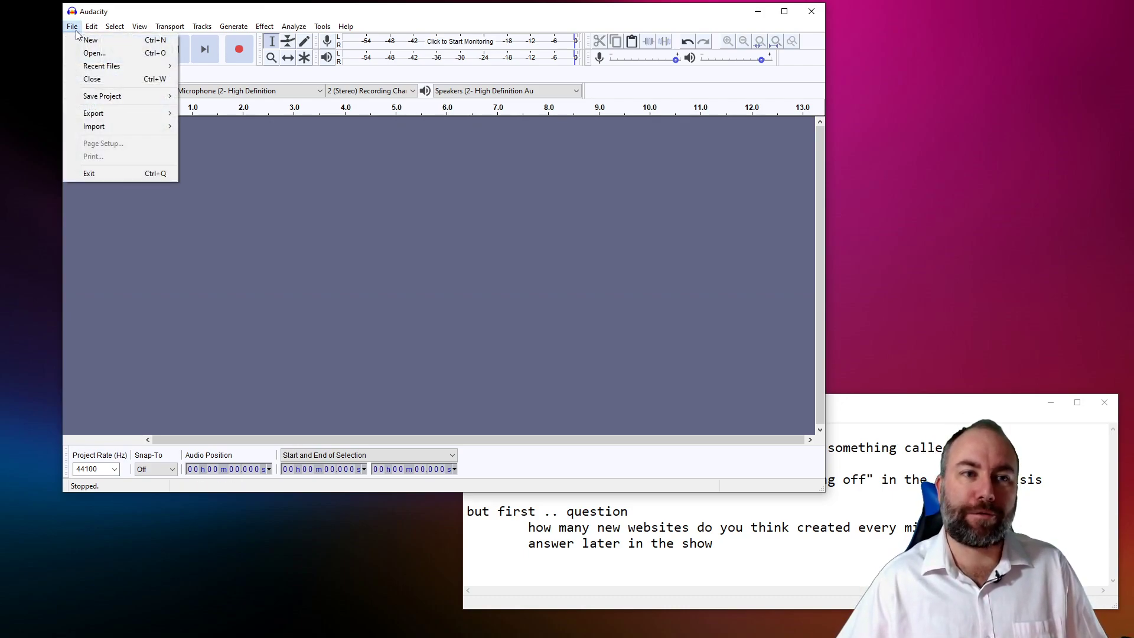
{"action": "mouse_move", "coordinate": [119, 126]}
{"action": "left_click", "coordinate": [218, 128]}
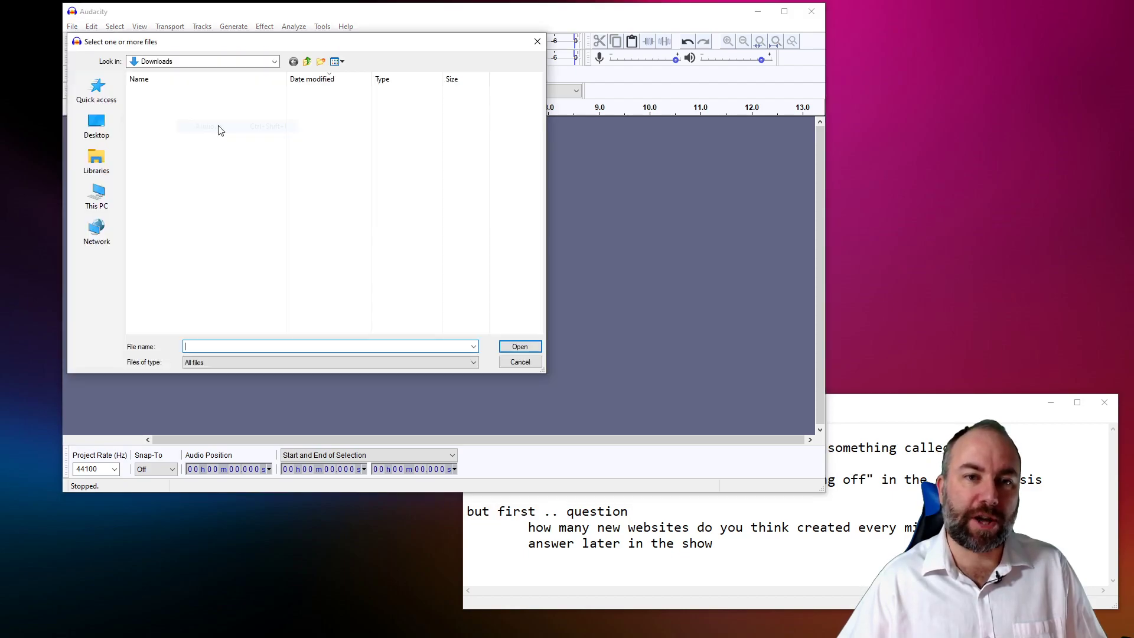
{"action": "left_click", "coordinate": [104, 124]}
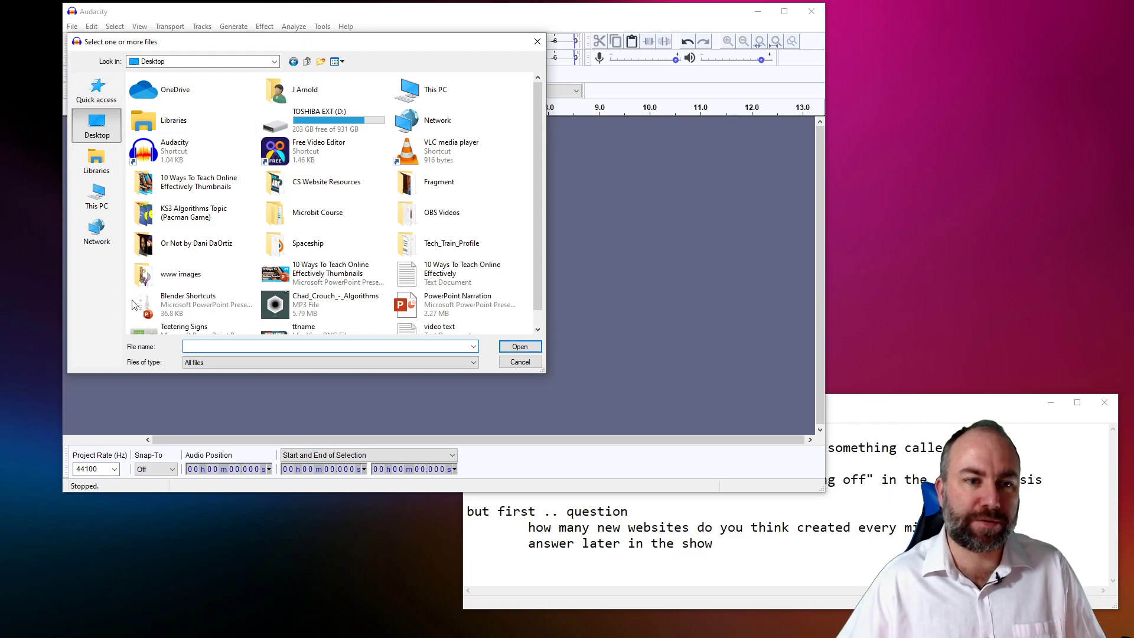
{"action": "left_click", "coordinate": [100, 196]}
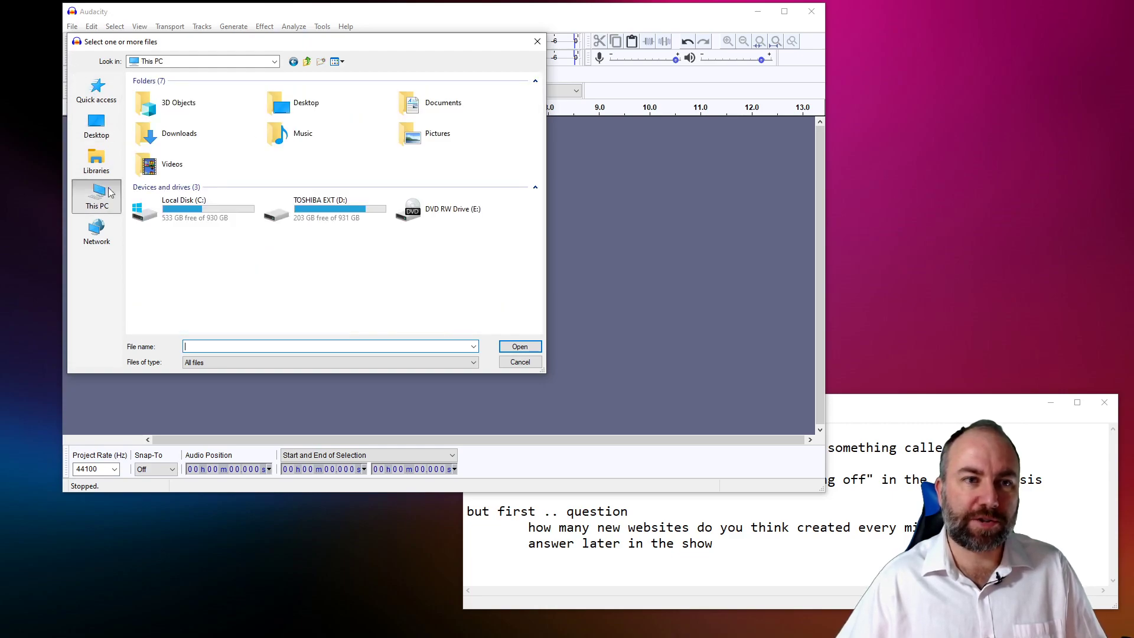
{"action": "double_click", "coordinate": [173, 135]}
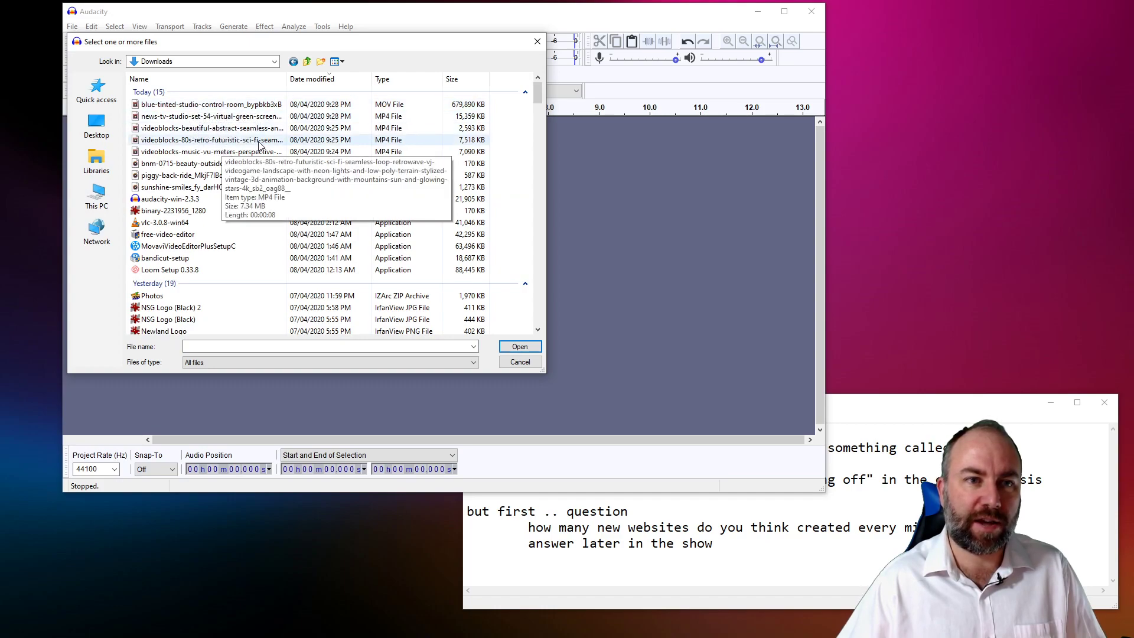
{"action": "double_click", "coordinate": [182, 175]}
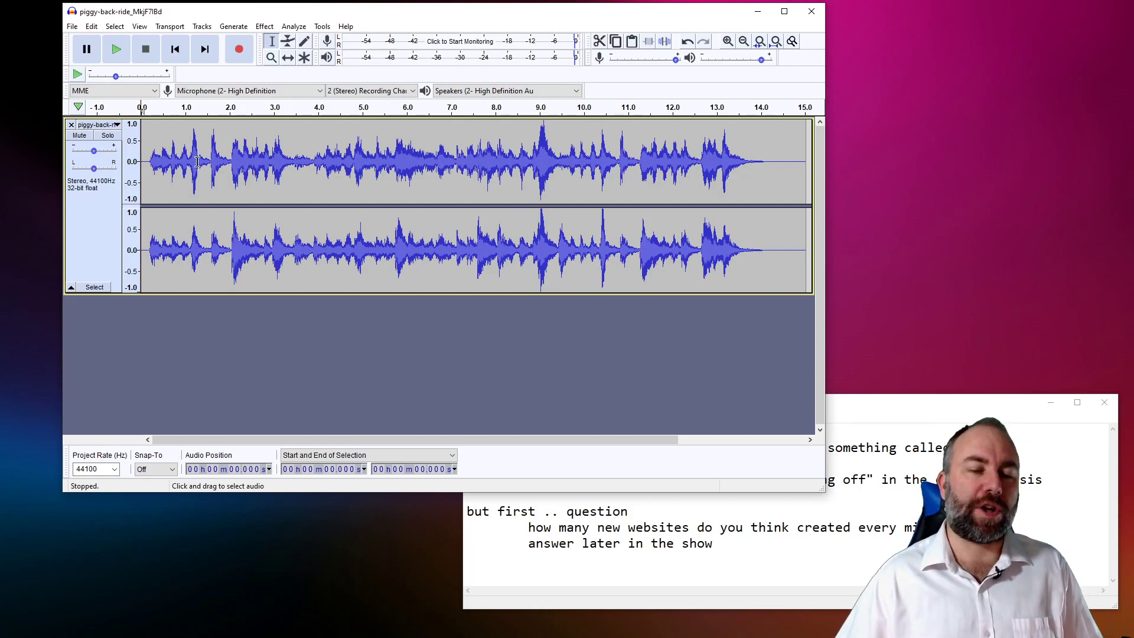
Play short stretches of the imported music from its opening and stop playback.
{"action": "left_click", "coordinate": [117, 48]}
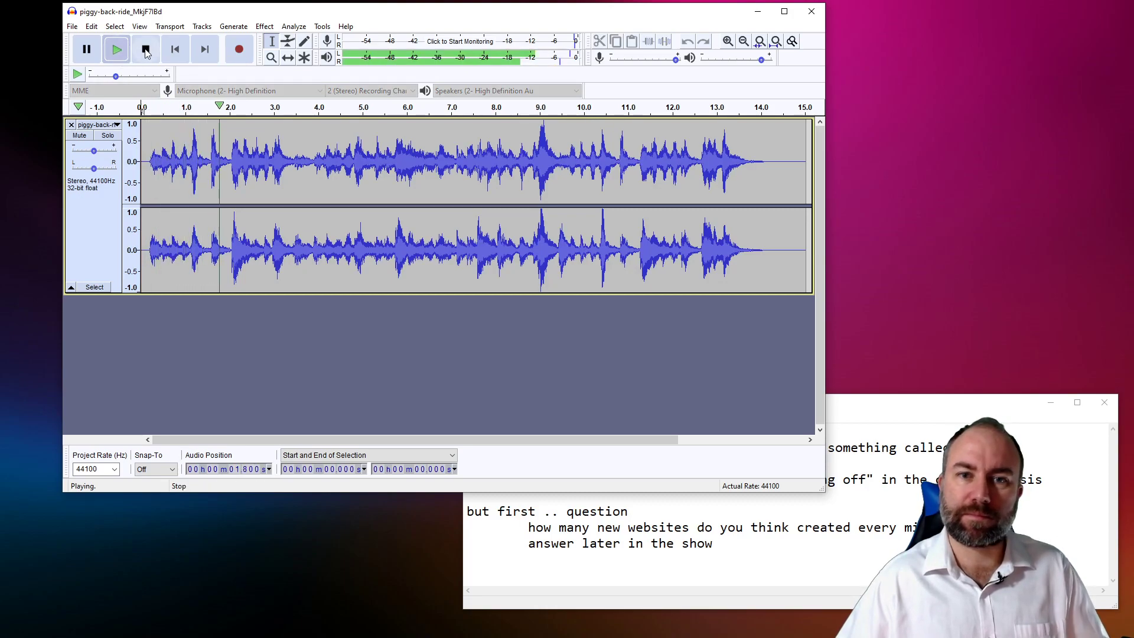
{"action": "left_click", "coordinate": [147, 50]}
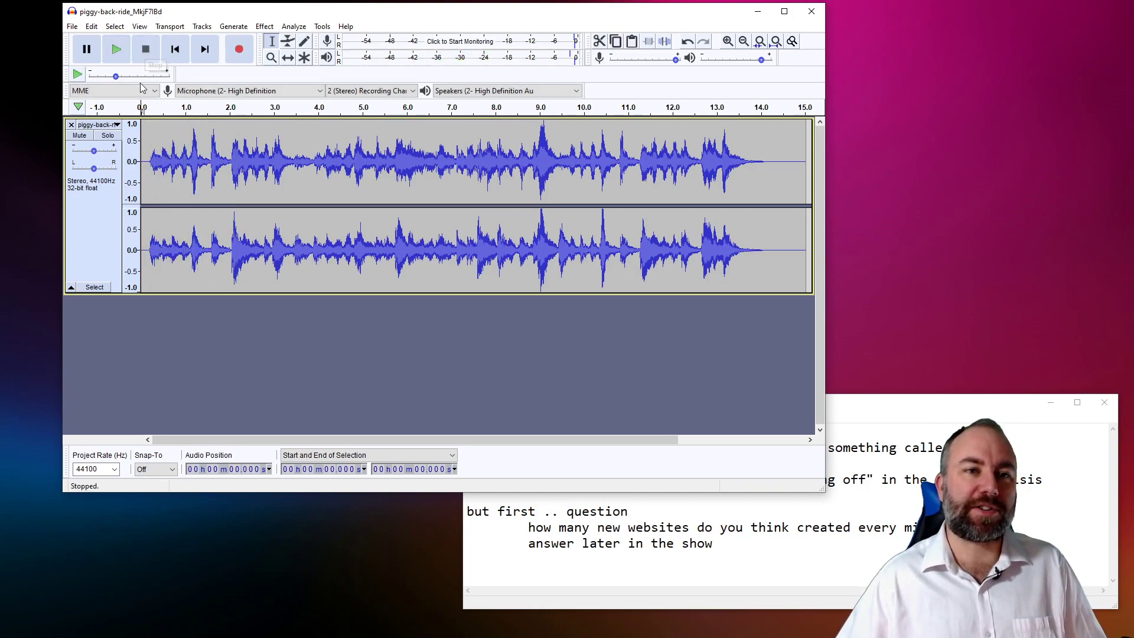
{"action": "left_click", "coordinate": [152, 112]}
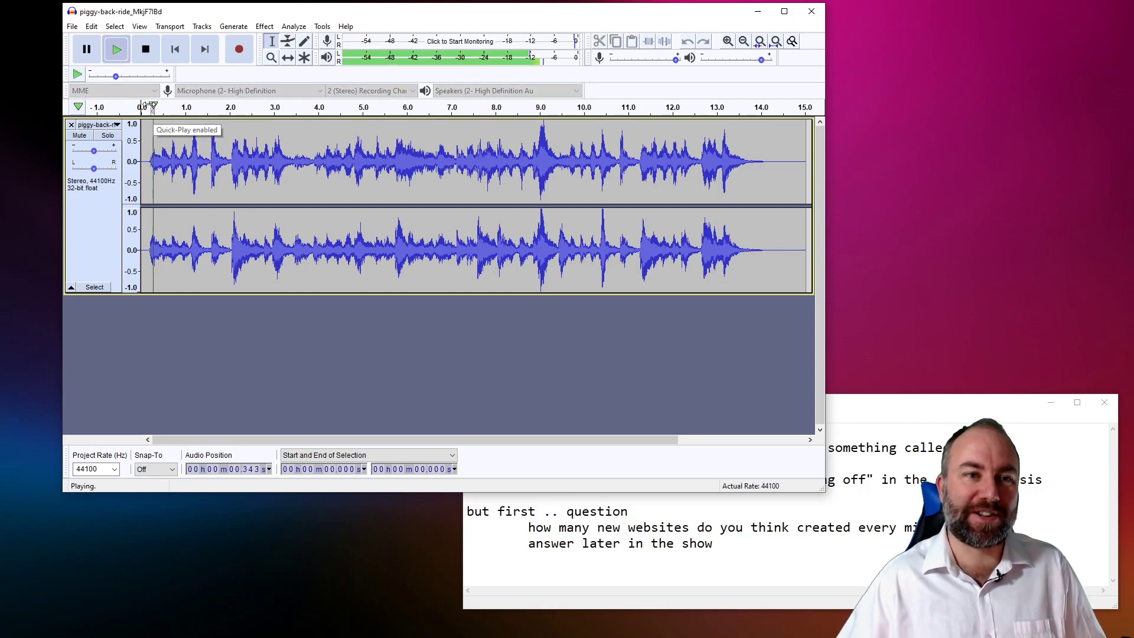
{"action": "left_click", "coordinate": [160, 110]}
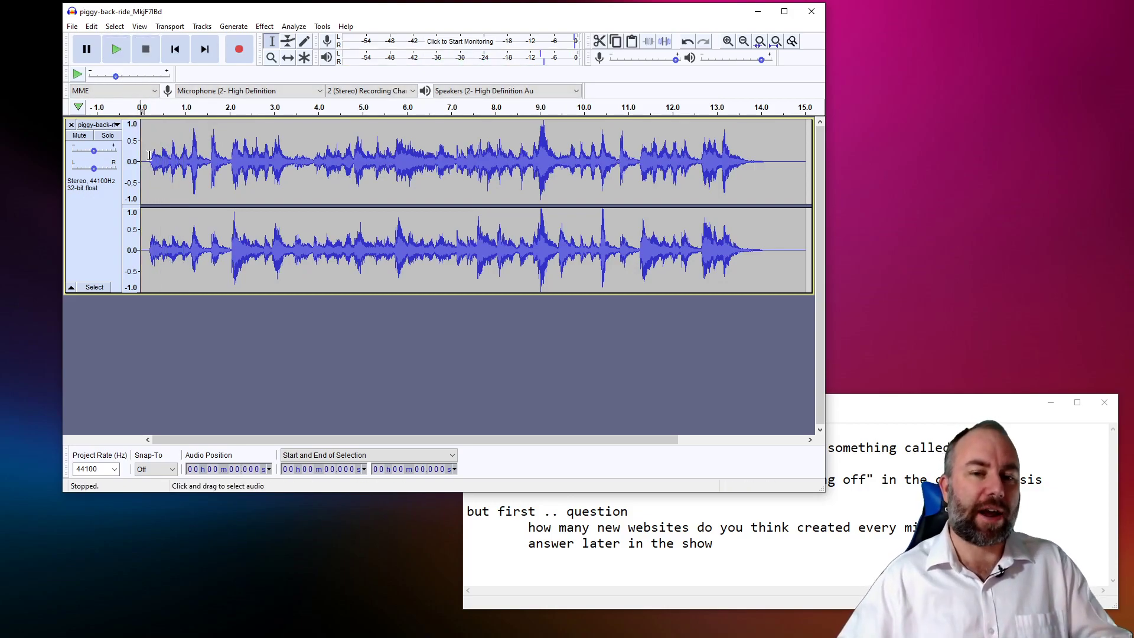
Maximize the Audacity window, and collapse and re-expand the music track.
{"action": "double_click", "coordinate": [589, 18]}
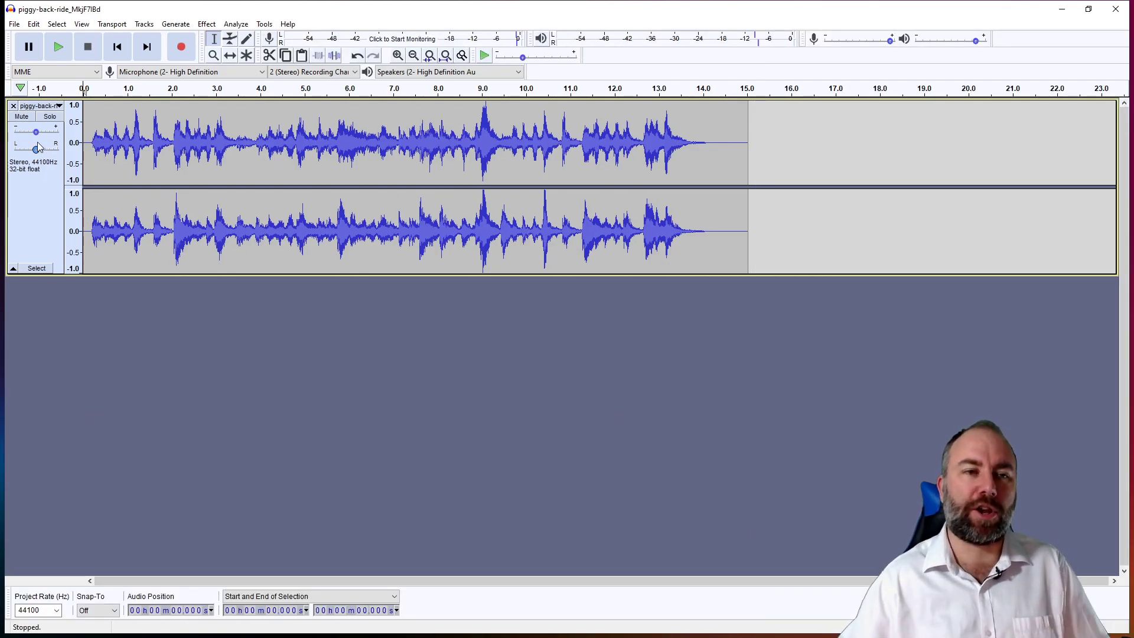
{"action": "left_click", "coordinate": [13, 268]}
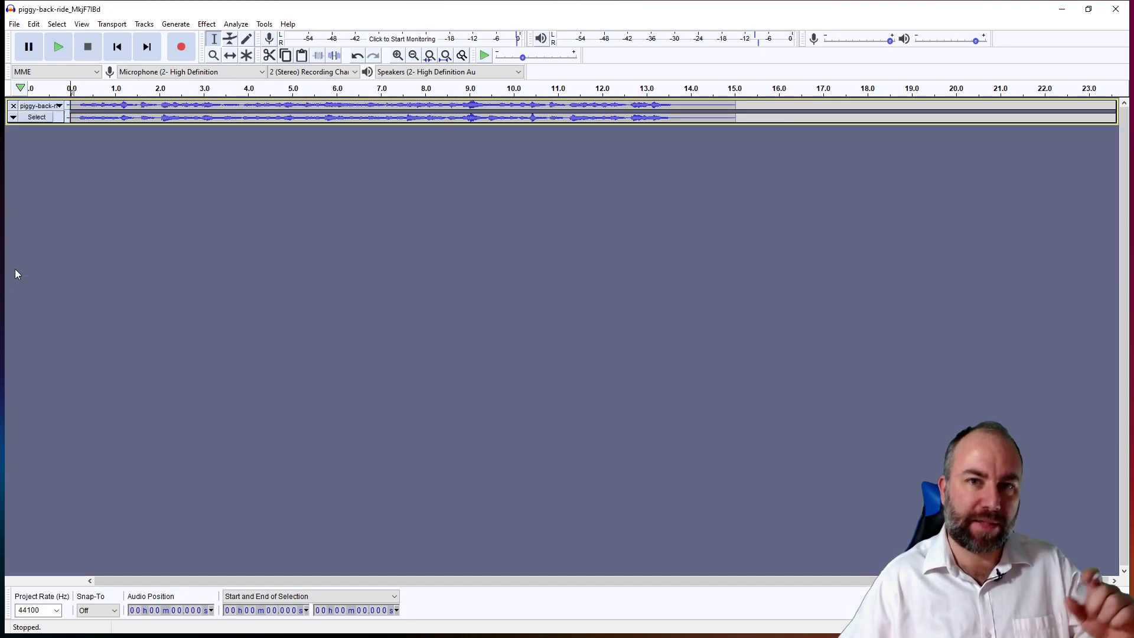
{"action": "left_click", "coordinate": [13, 118]}
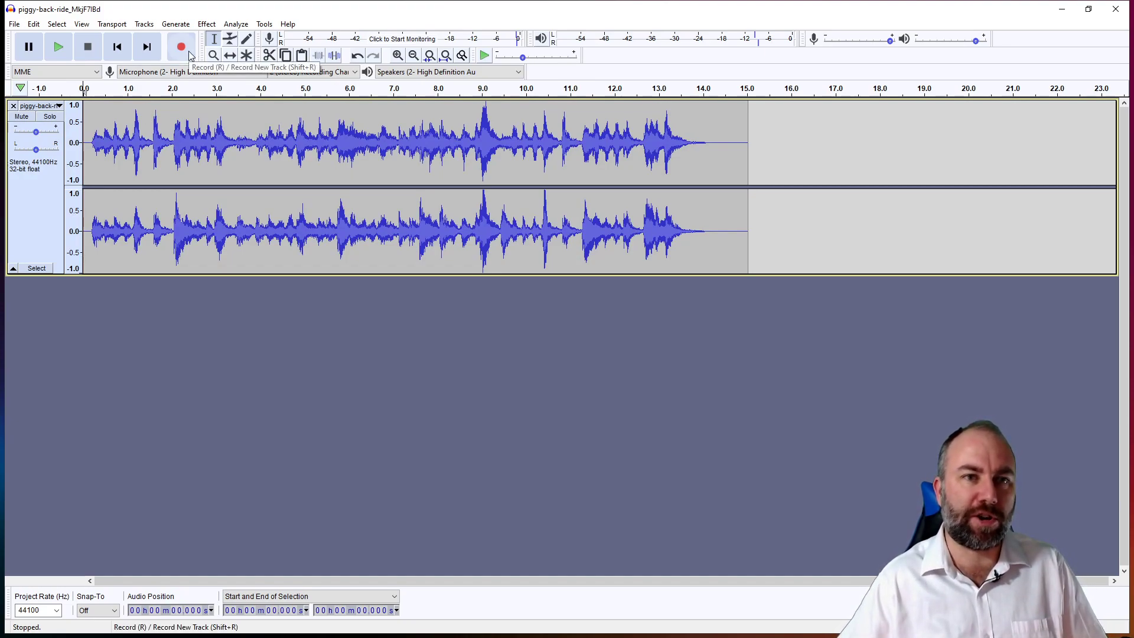
Move the Notepad script clear of the webcam and record a test take of about 2 seconds after the music on the same track.
{"action": "key", "text": "alt+Tab"}
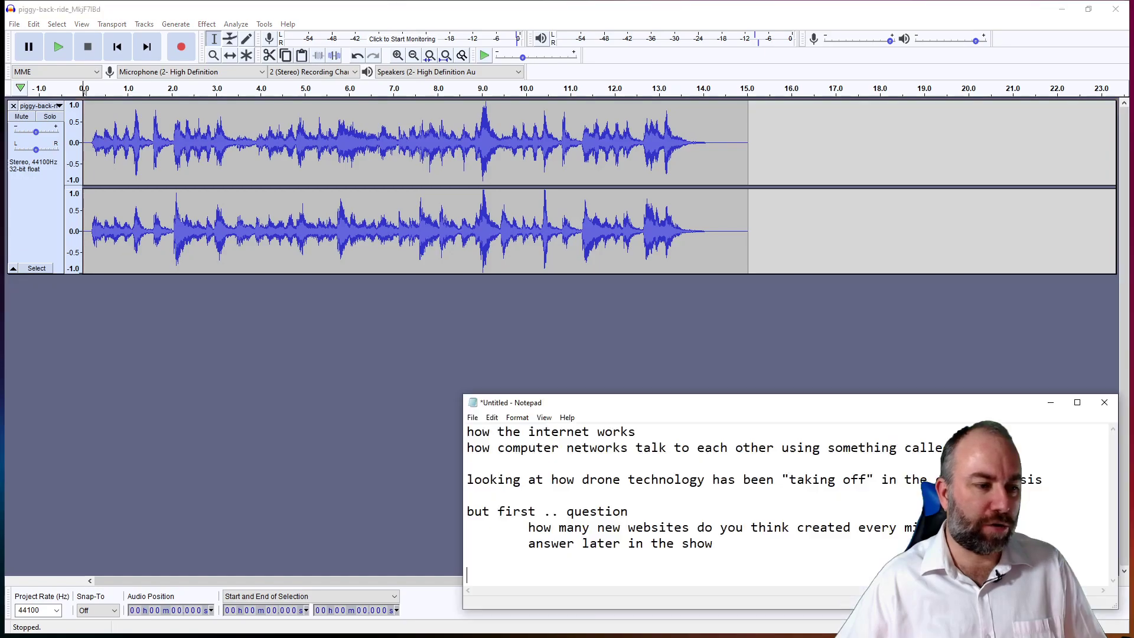
{"action": "left_click_drag", "start_coordinate": [717, 407], "coordinate": [609, 331]}
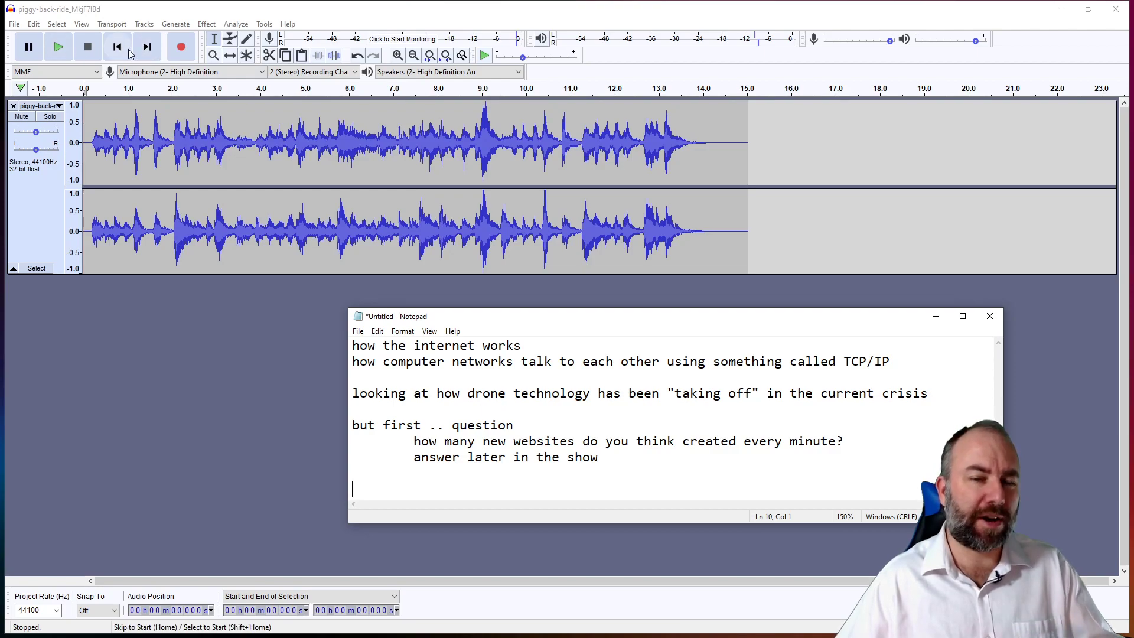
{"action": "left_click", "coordinate": [181, 51]}
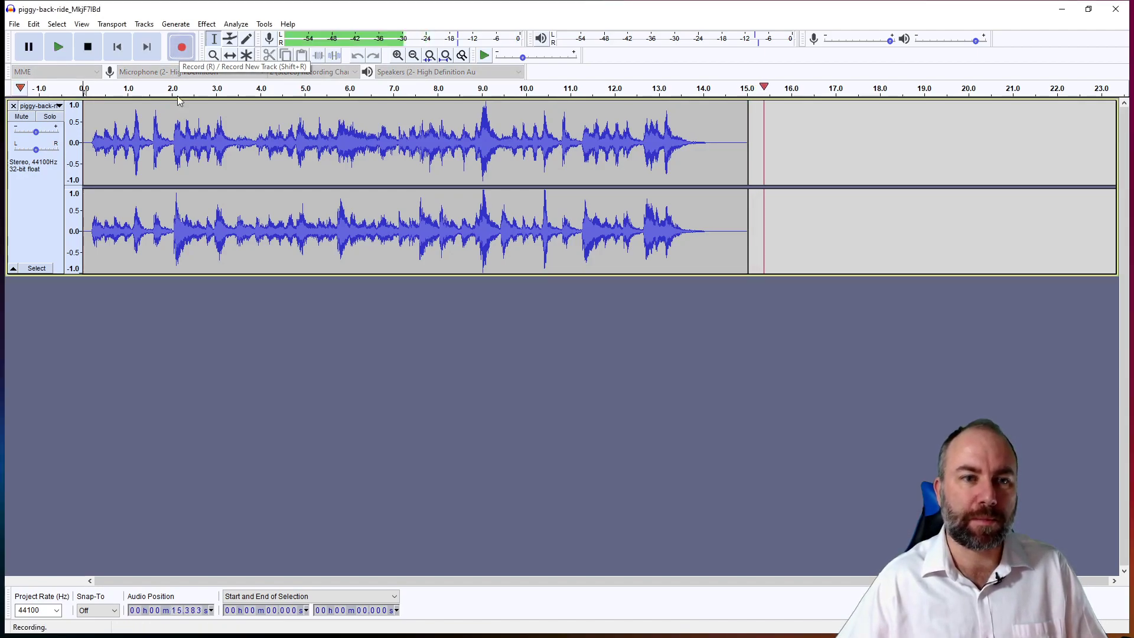
{"action": "left_click", "coordinate": [87, 47]}
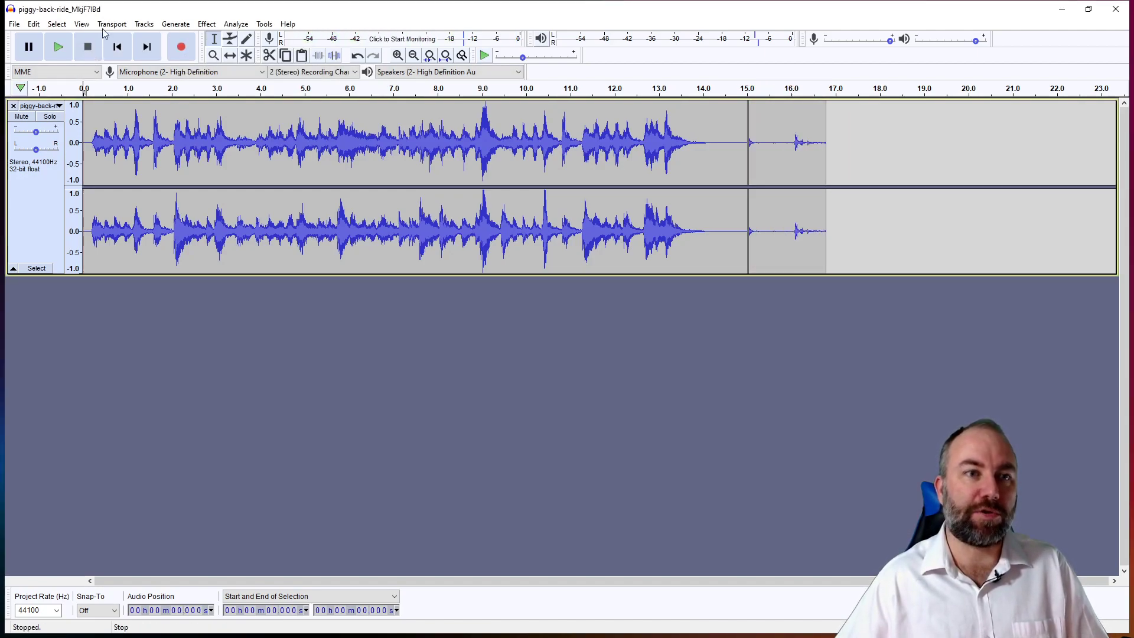
Add a new stereo track below the music and record a voice take of about 3 seconds into it.
{"action": "left_click", "coordinate": [146, 24]}
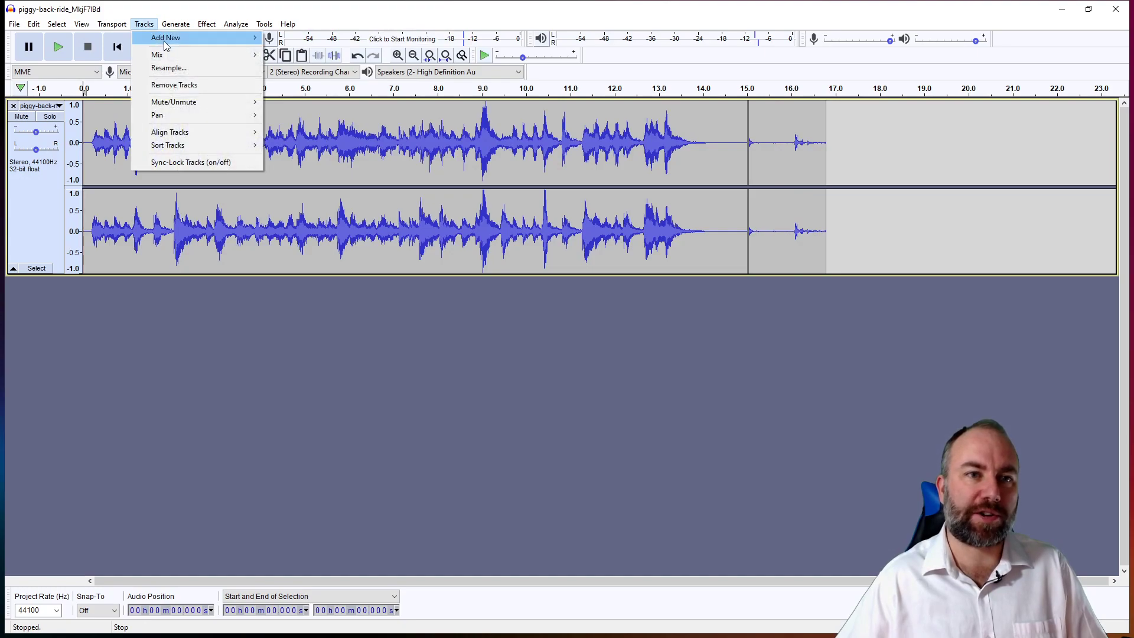
{"action": "mouse_move", "coordinate": [213, 39]}
{"action": "left_click", "coordinate": [311, 54]}
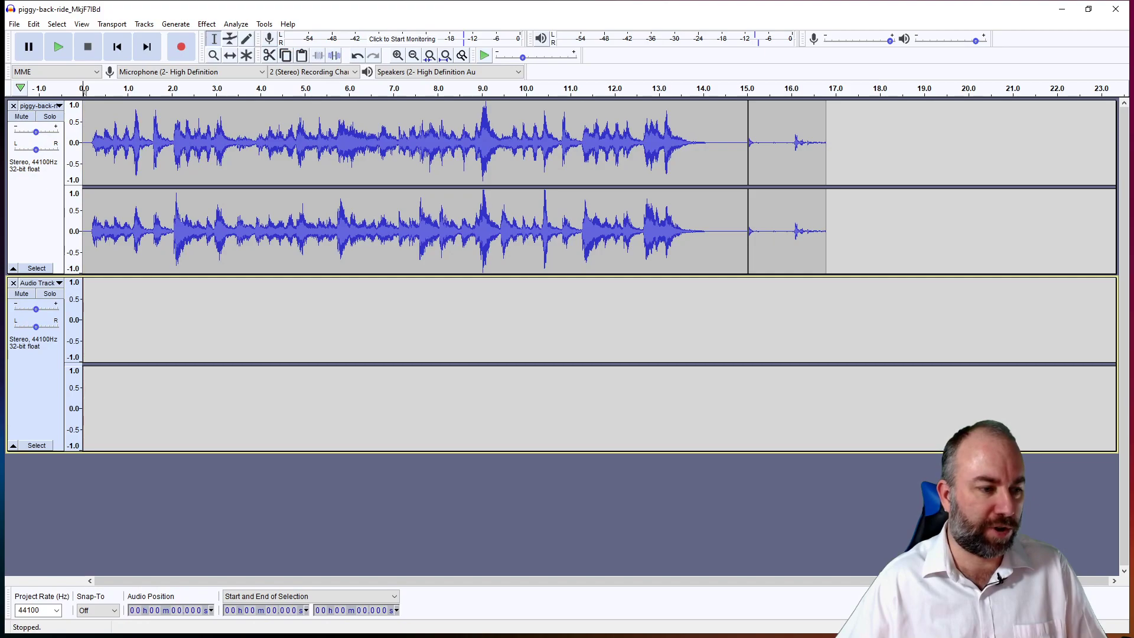
{"action": "key", "text": "alt+Tab"}
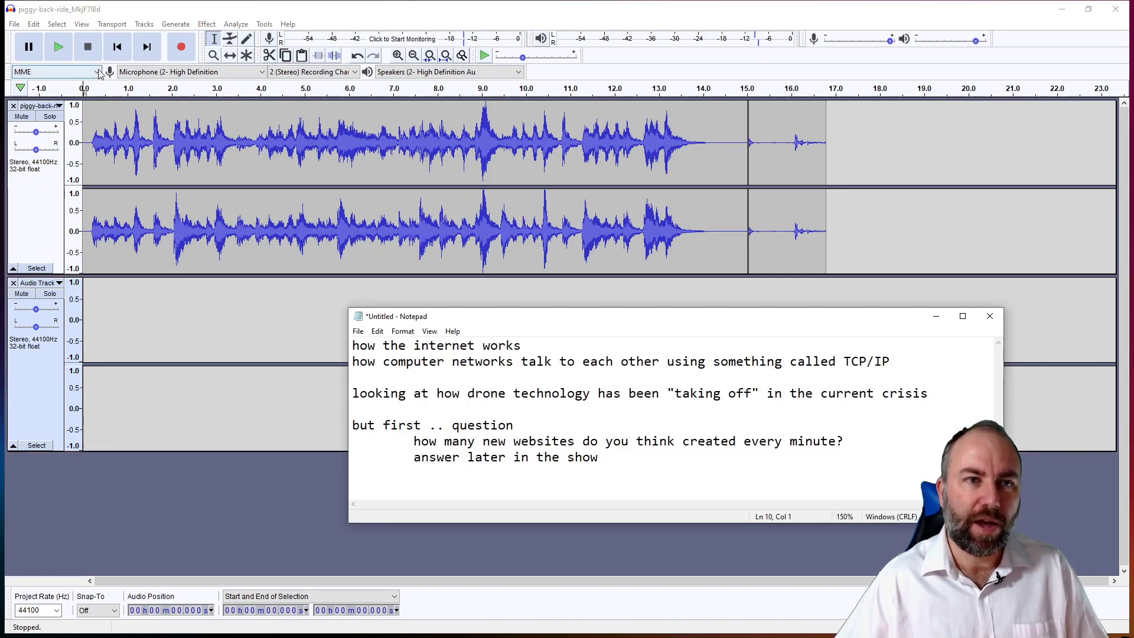
{"action": "left_click", "coordinate": [190, 52]}
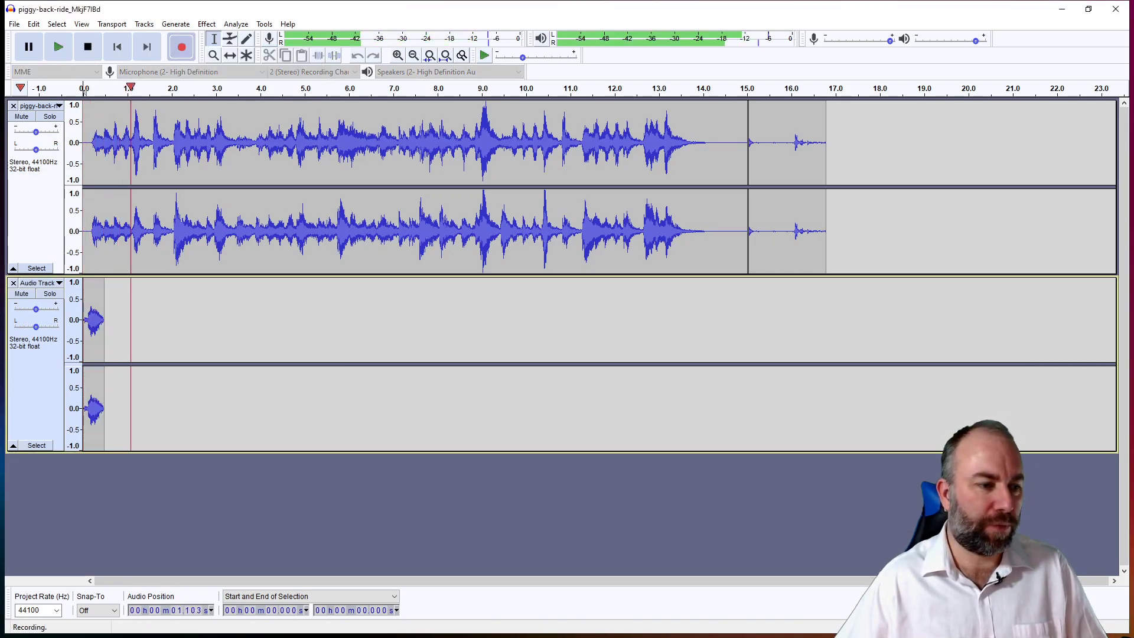
{"action": "left_click", "coordinate": [87, 47]}
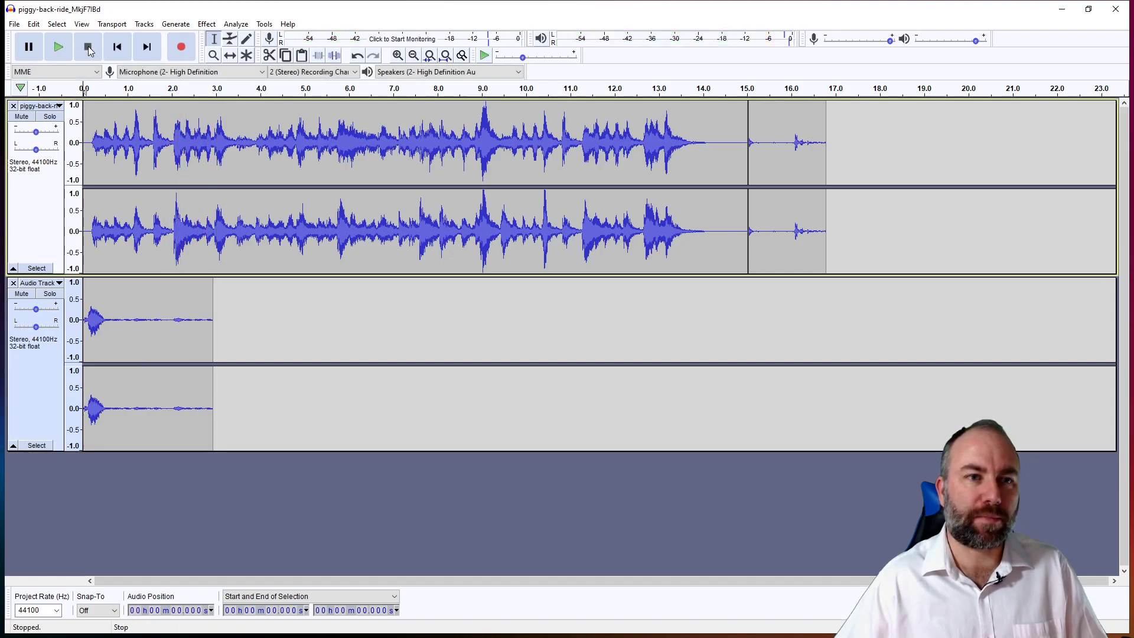
Remove both tracks and record a new voice take of about 50 seconds with the Notepad script in view.
{"action": "left_click", "coordinate": [12, 107]}
{"action": "left_click", "coordinate": [13, 106]}
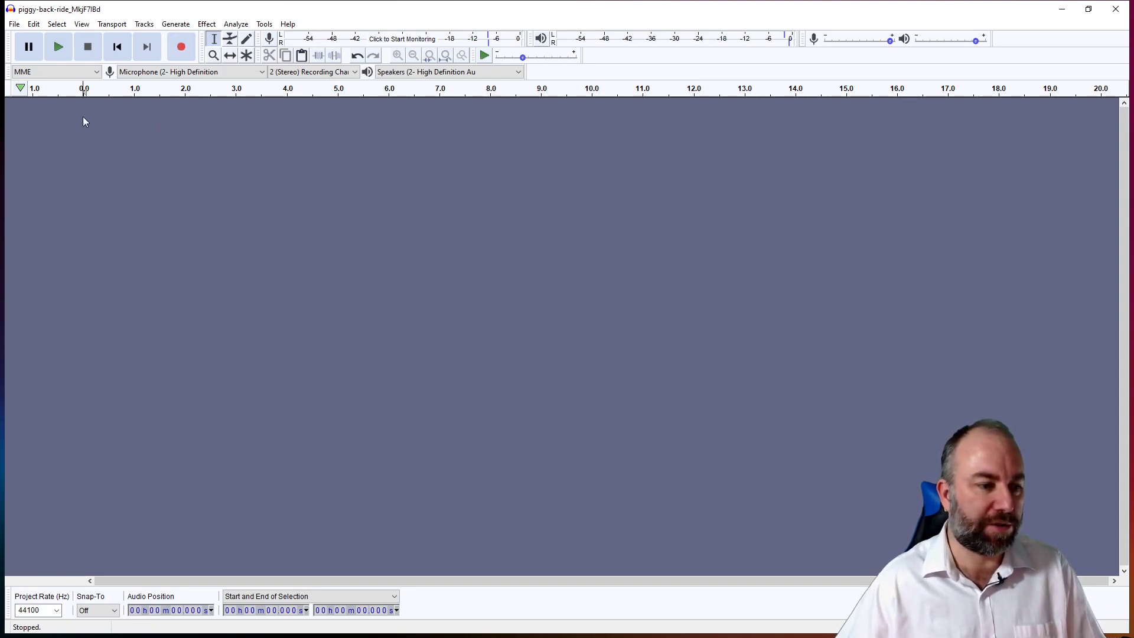
{"action": "left_click", "coordinate": [182, 46]}
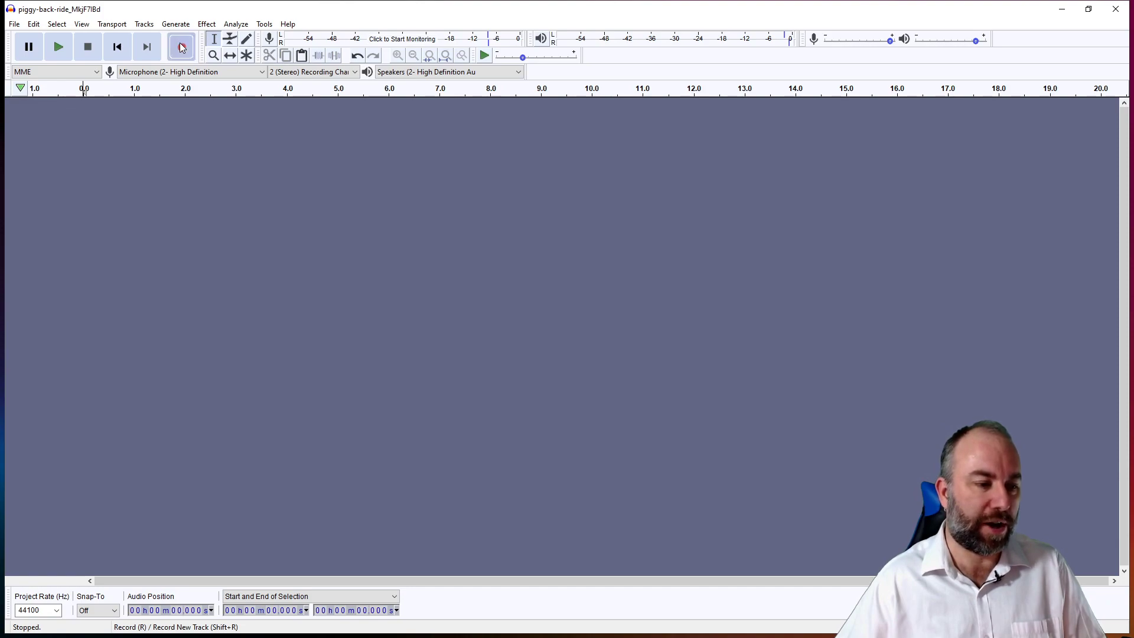
{"action": "key", "text": "alt+Tab"}
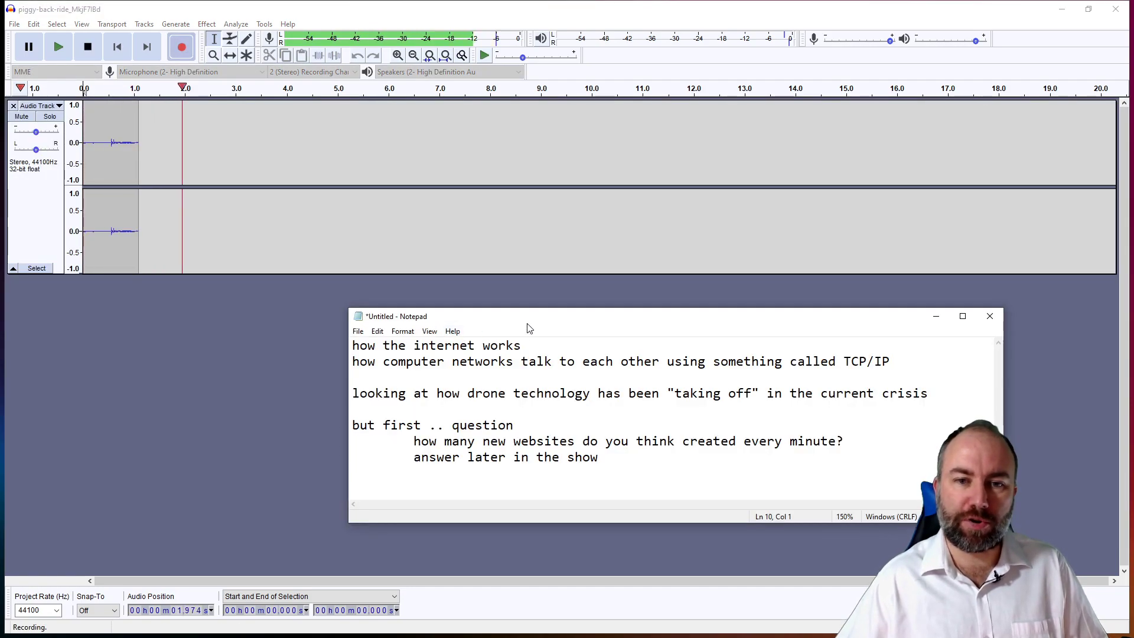
{"action": "left_click_drag", "start_coordinate": [514, 322], "coordinate": [413, 312]}
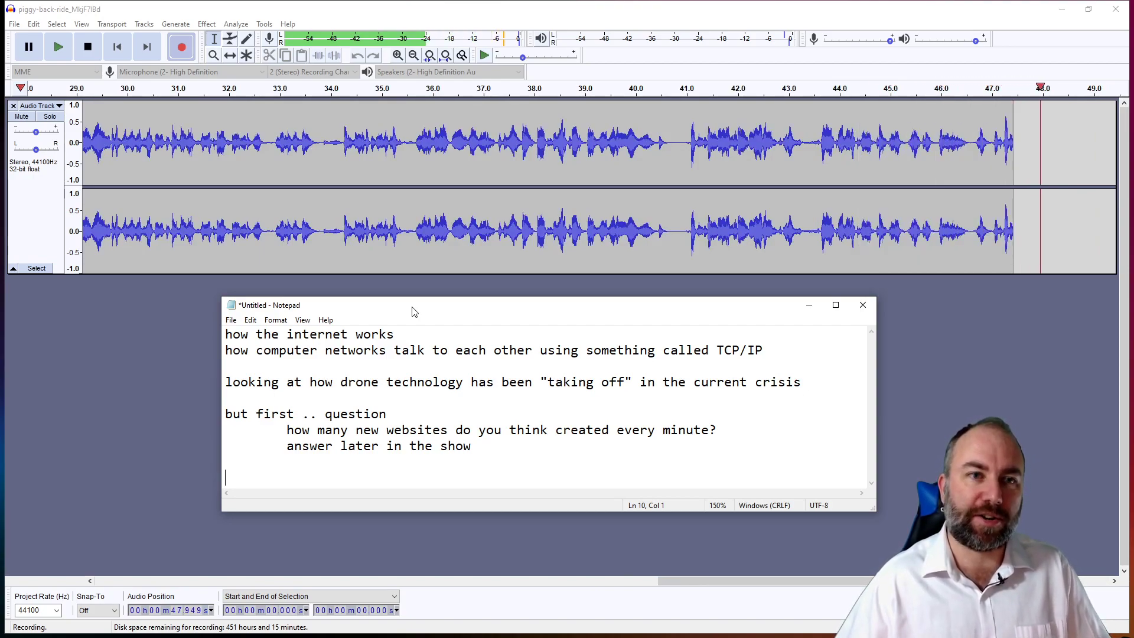
{"action": "left_click", "coordinate": [91, 56]}
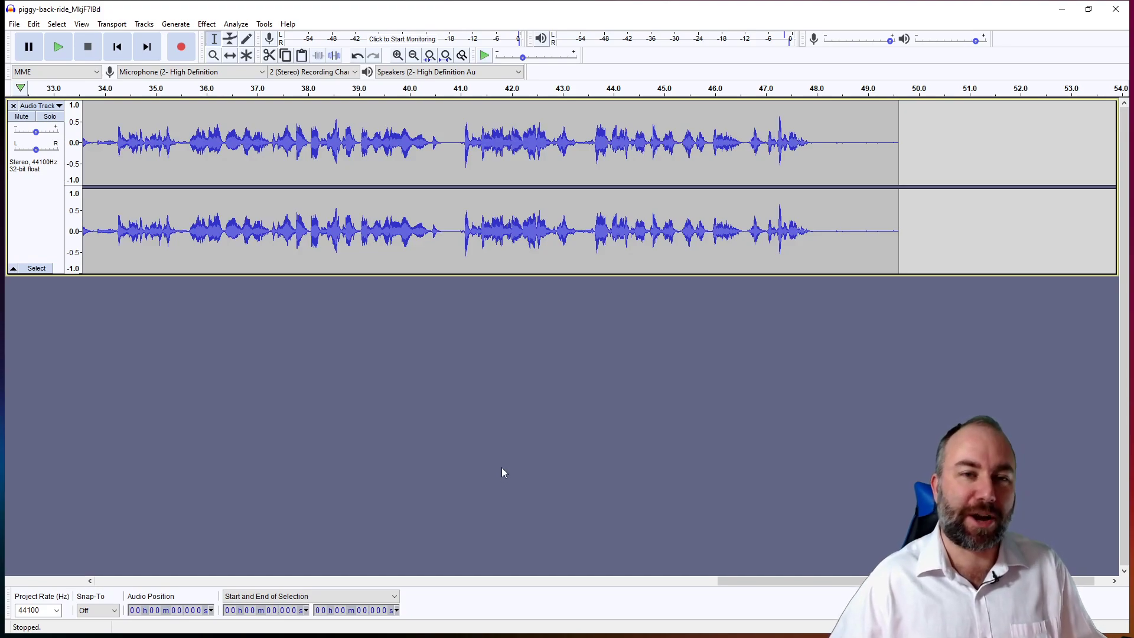
Play back the voice recording from about the 9.6-second mark and stop playback.
{"action": "left_click_drag", "start_coordinate": [746, 581], "coordinate": [89, 589]}
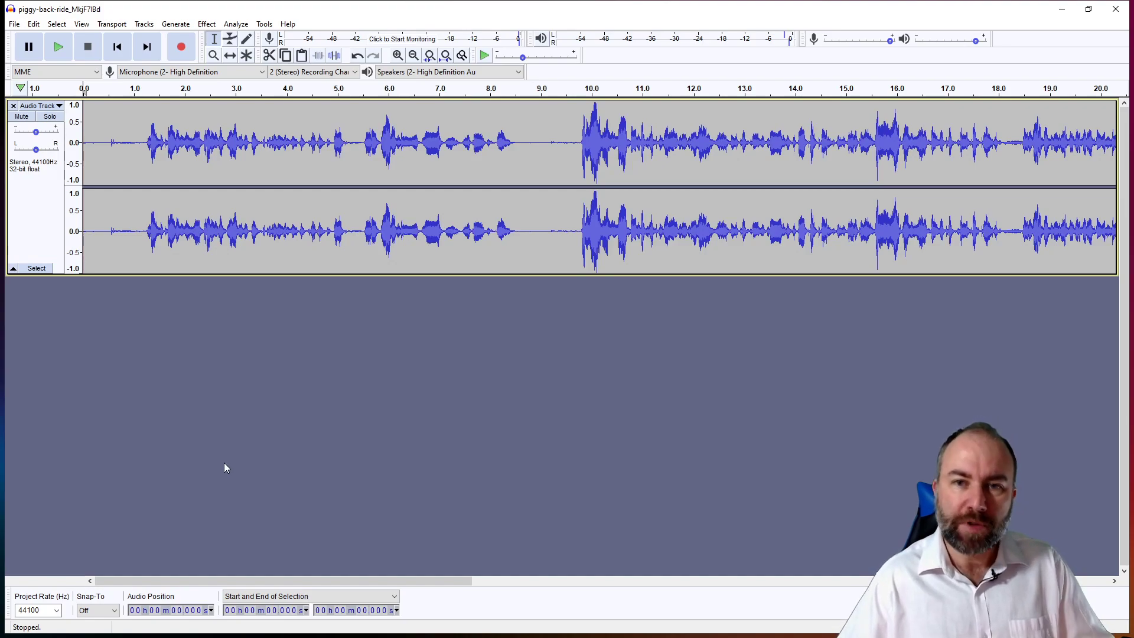
{"action": "left_click", "coordinate": [571, 92]}
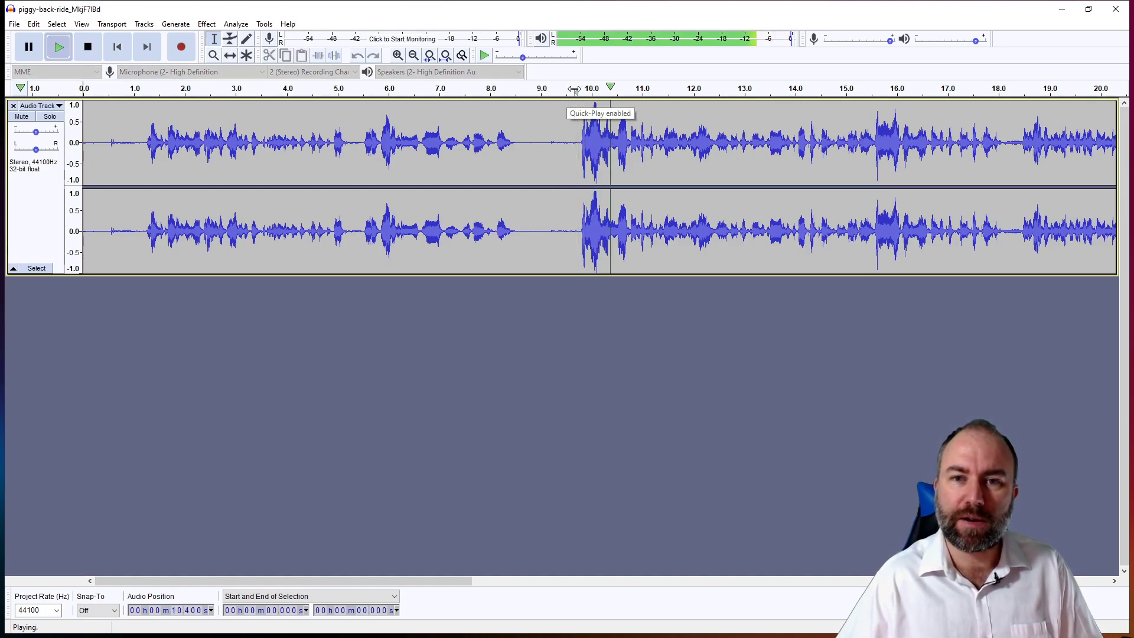
{"action": "left_click", "coordinate": [99, 46]}
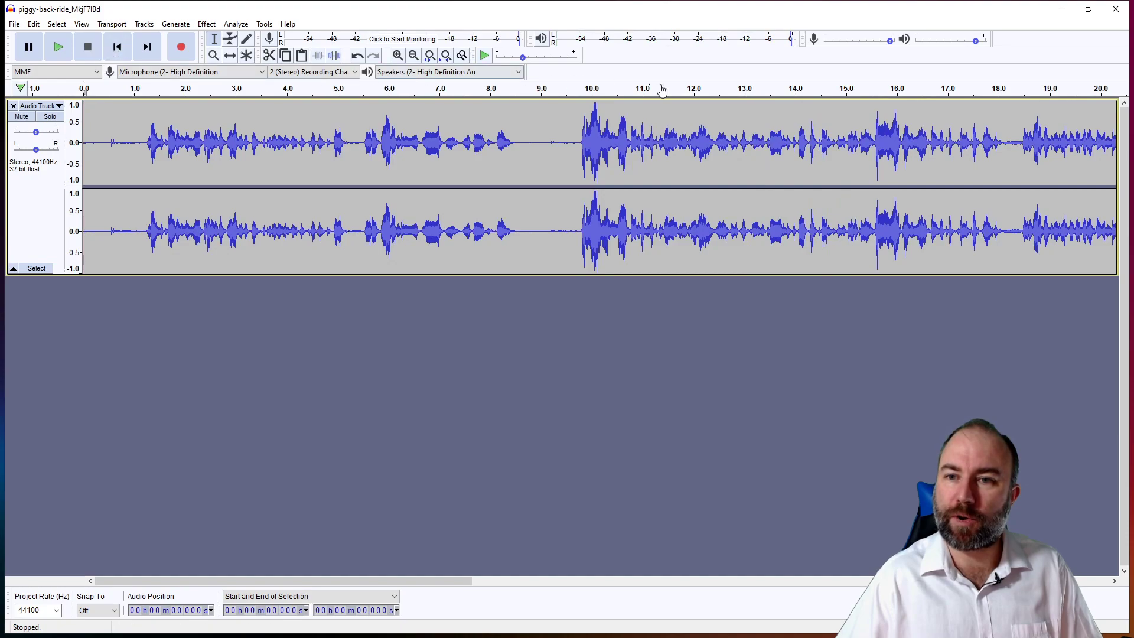
Delete about the first 15 seconds of the voice recording.
{"action": "left_click_drag", "start_coordinate": [844, 120], "coordinate": [83, 136]}
{"action": "key", "text": "Delete"}
{"action": "key", "text": "ctrl+f"}
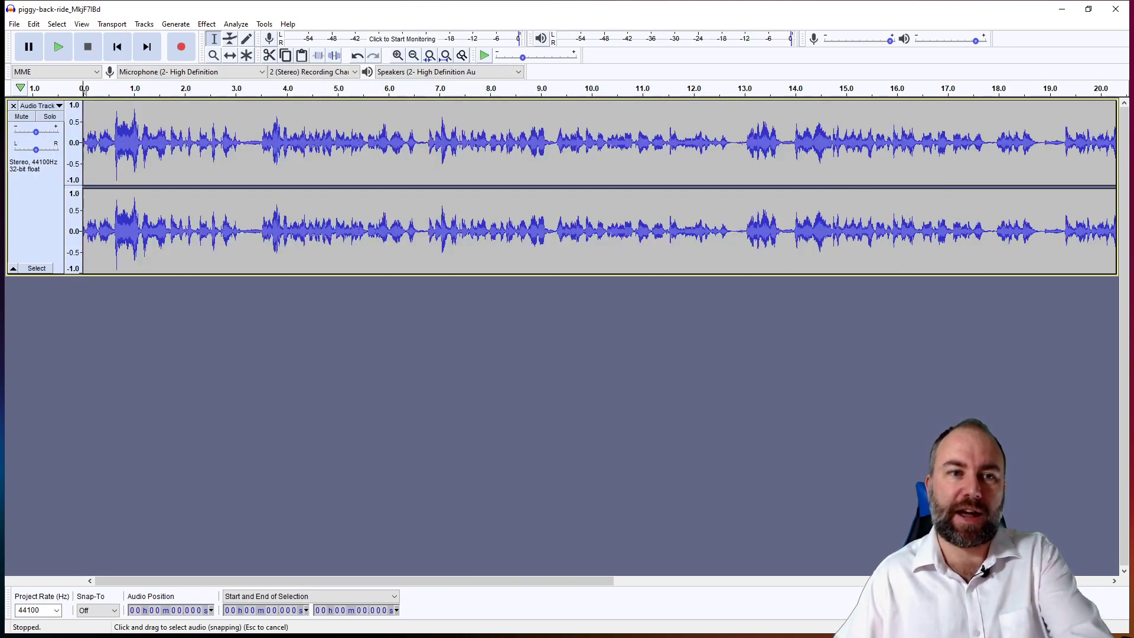
Examine the trimmed voice recording at different timeline zoom levels.
{"action": "scroll", "coordinate": [467, 315], "scroll_direction": "down", "scroll_amount": 1}
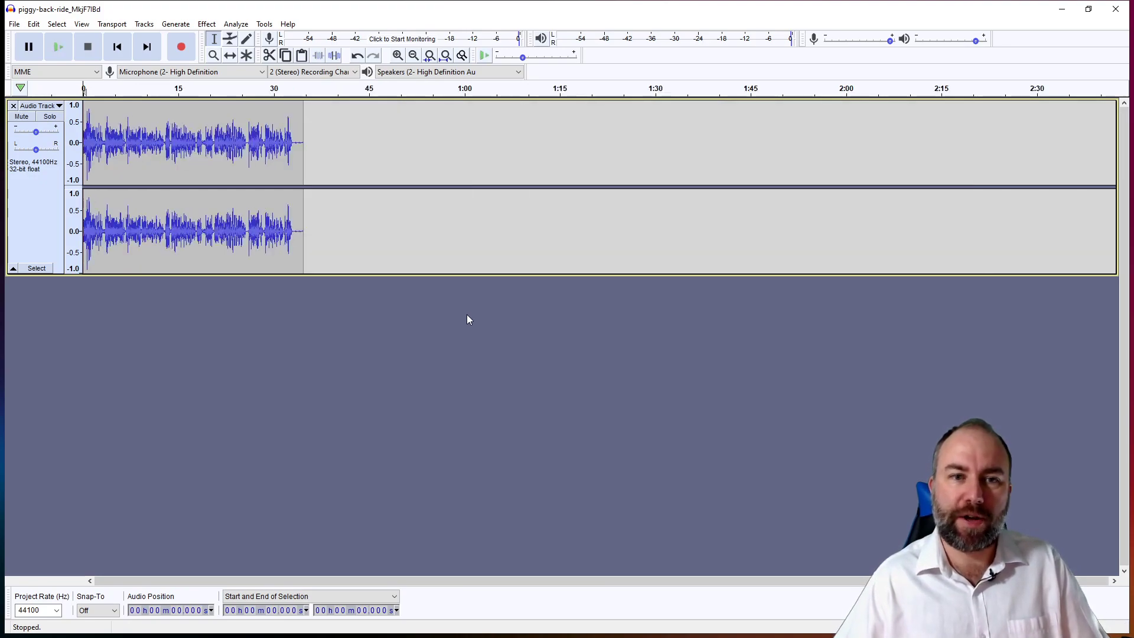
{"action": "scroll", "coordinate": [466, 315], "scroll_direction": "up", "scroll_amount": 2}
{"action": "scroll", "coordinate": [465, 313], "scroll_direction": "down", "scroll_amount": 4}
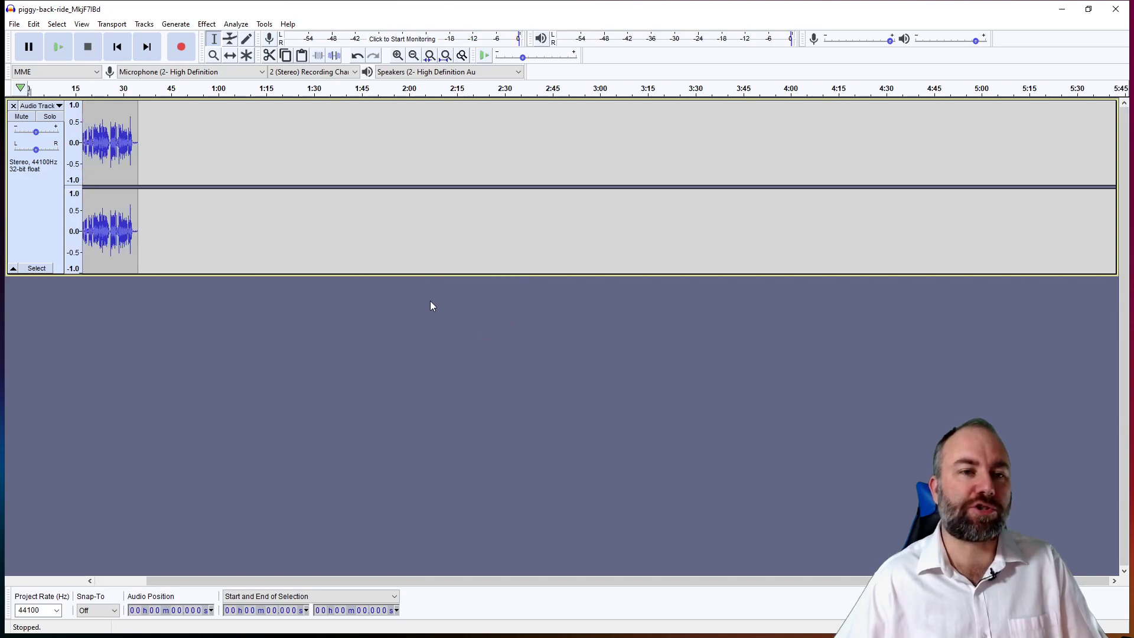
{"action": "scroll", "coordinate": [432, 306], "scroll_direction": "down", "scroll_amount": 1}
{"action": "scroll", "coordinate": [301, 253], "scroll_direction": "down", "scroll_amount": 3}
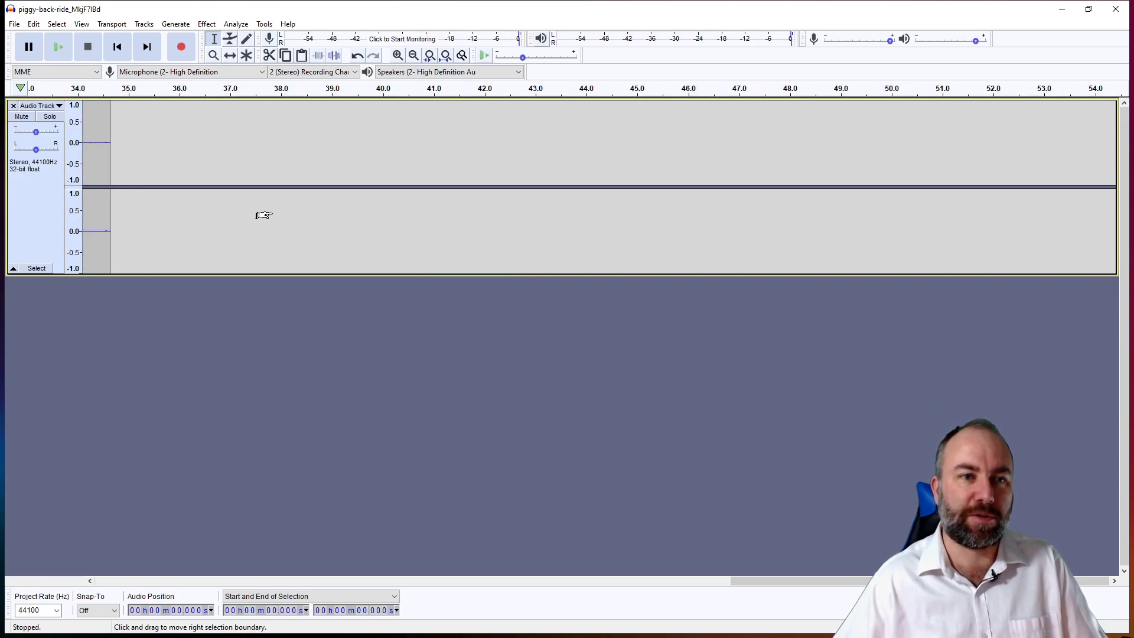
{"action": "scroll", "coordinate": [260, 215], "scroll_direction": "up", "scroll_amount": 6}
{"action": "scroll", "coordinate": [269, 217], "scroll_direction": "down", "scroll_amount": 4}
{"action": "scroll", "coordinate": [261, 217], "scroll_direction": "up", "scroll_amount": 3}
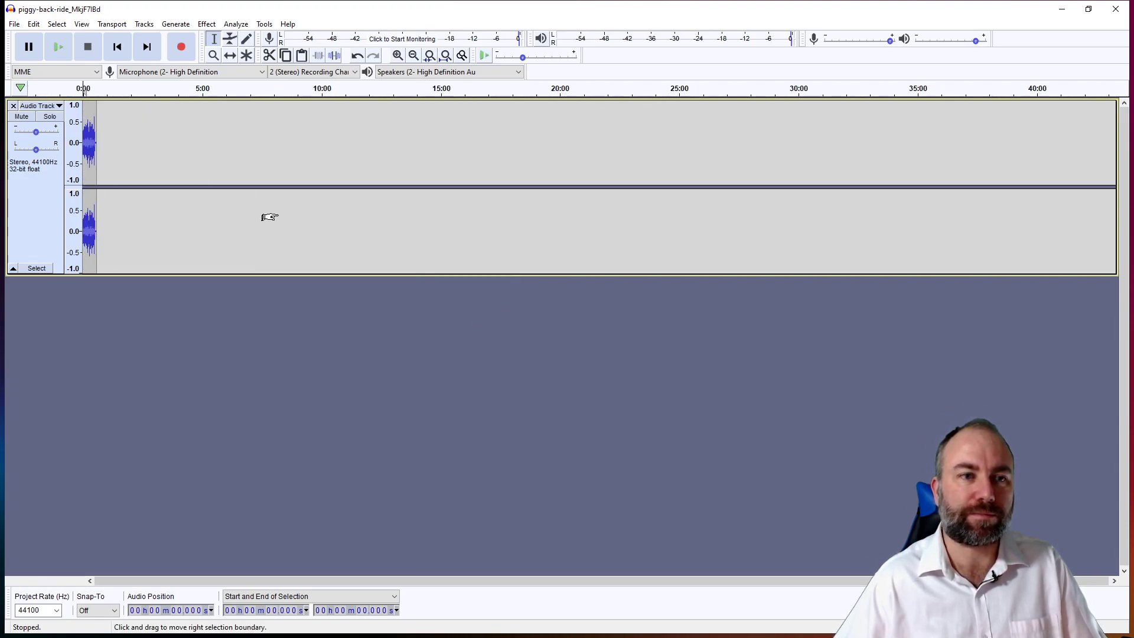
Enlarge the trimmed voice recording's waveform until it spans most of the timeline.
{"action": "scroll", "coordinate": [253, 217], "scroll_direction": "down", "scroll_amount": 3}
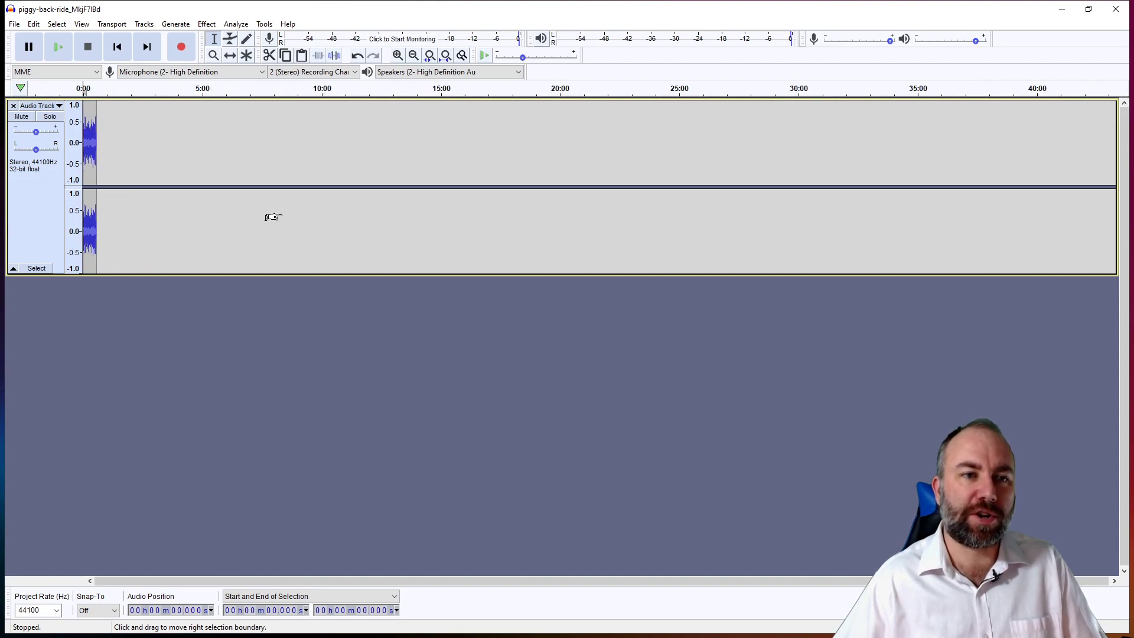
{"action": "scroll", "coordinate": [272, 218], "scroll_direction": "down", "scroll_amount": 2}
{"action": "scroll", "coordinate": [272, 214], "scroll_direction": "up", "scroll_amount": 1}
{"action": "scroll", "coordinate": [271, 212], "scroll_direction": "down", "scroll_amount": 2}
{"action": "left_click", "coordinate": [397, 56]}
{"action": "left_click", "coordinate": [397, 56]}
{"action": "left_click", "coordinate": [397, 56]}
{"action": "left_click", "coordinate": [397, 57]}
{"action": "left_click", "coordinate": [397, 56]}
{"action": "left_click", "coordinate": [397, 56]}
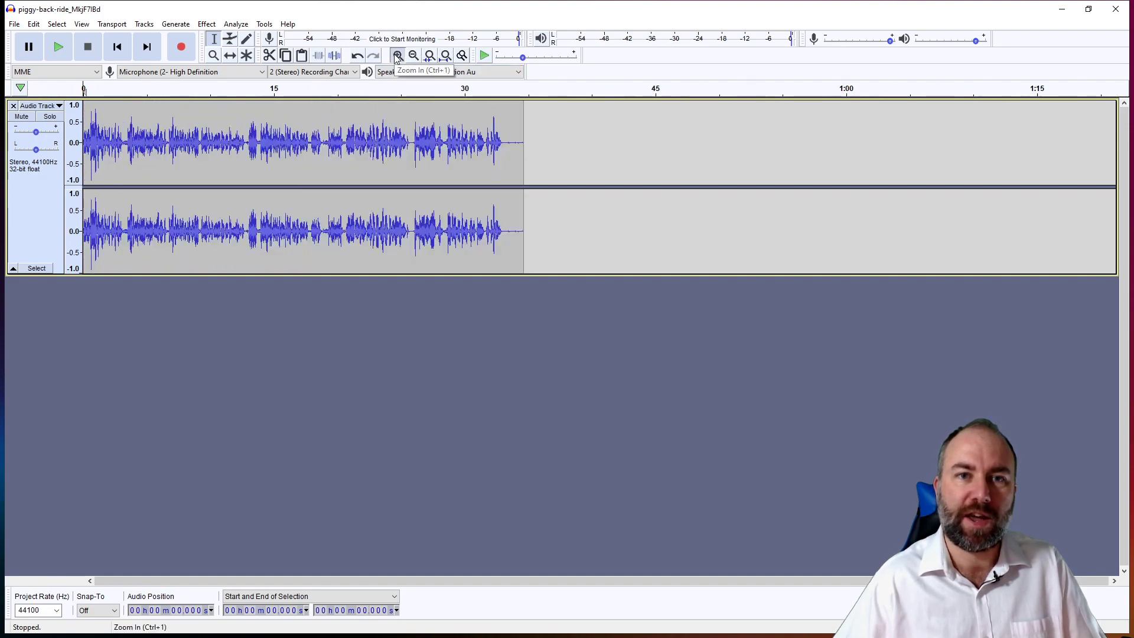
{"action": "left_click", "coordinate": [397, 56]}
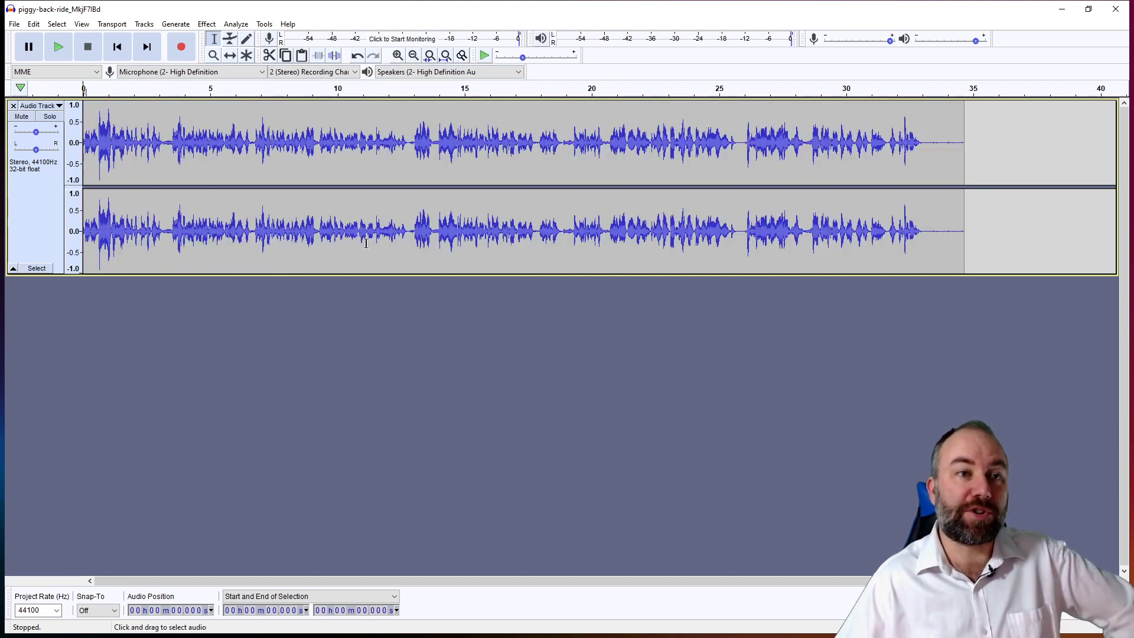
Import the music file piggy-back-ride_MkjF7IBd from the Downloads folder as a second track.
{"action": "left_click", "coordinate": [15, 24]}
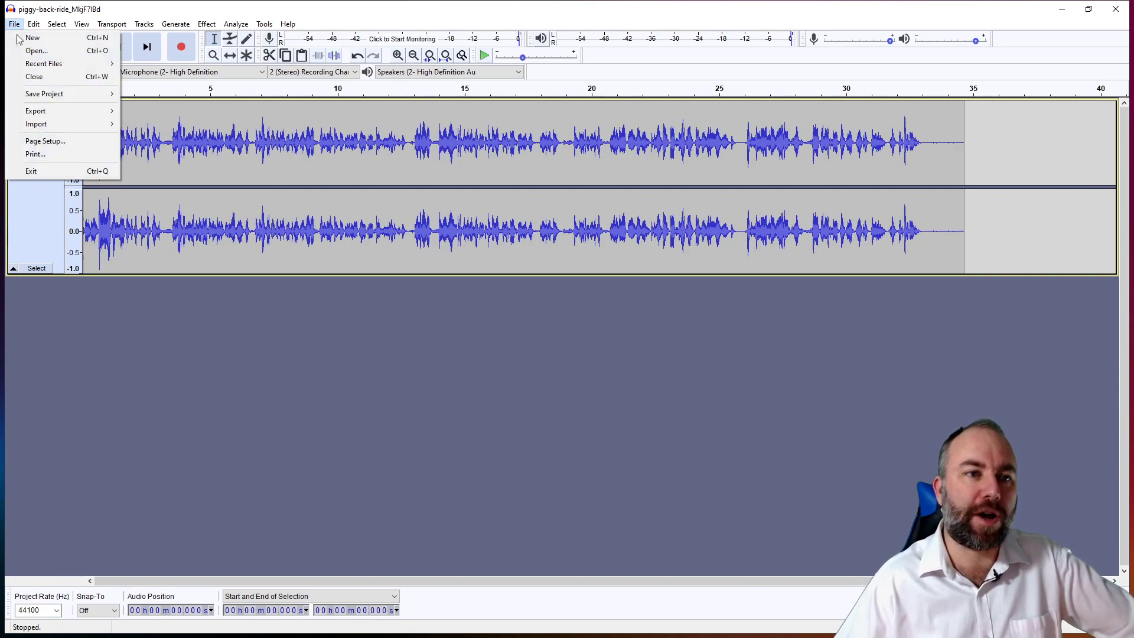
{"action": "mouse_move", "coordinate": [51, 123]}
{"action": "left_click", "coordinate": [141, 124]}
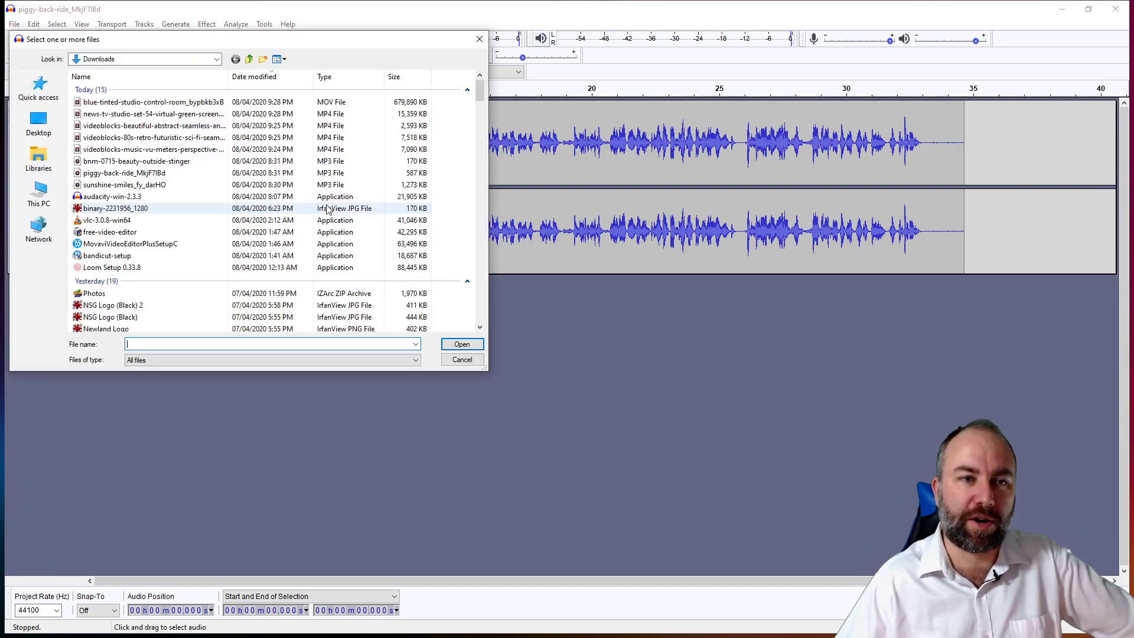
{"action": "double_click", "coordinate": [137, 173]}
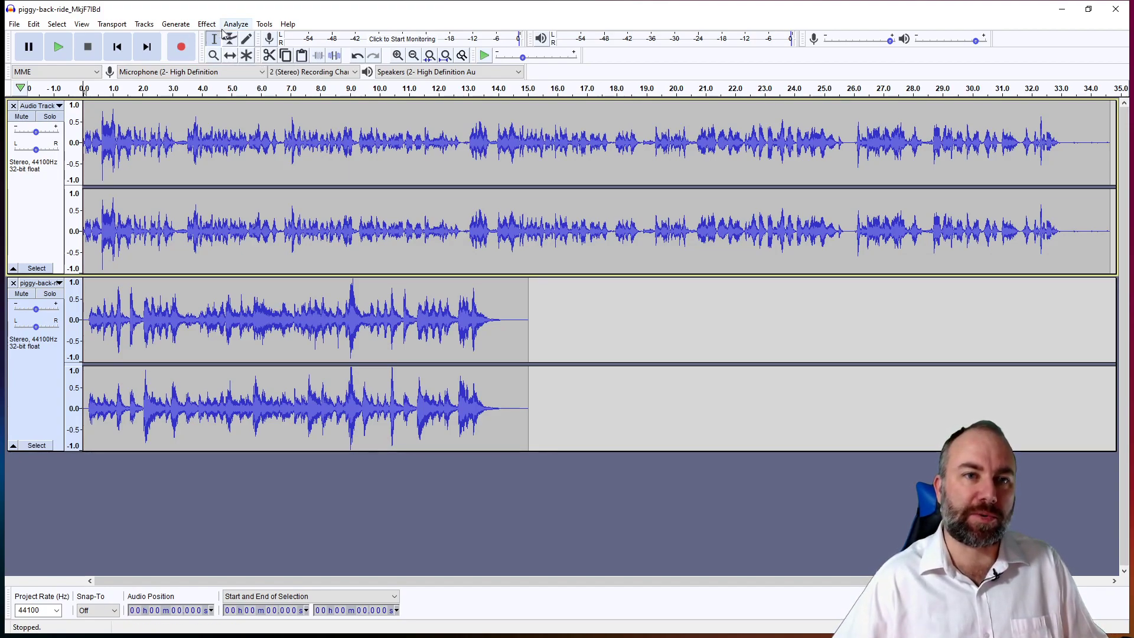
Shift the voice clip to start at about 8.2 seconds and play back the mix from the beginning.
{"action": "left_click", "coordinate": [231, 59]}
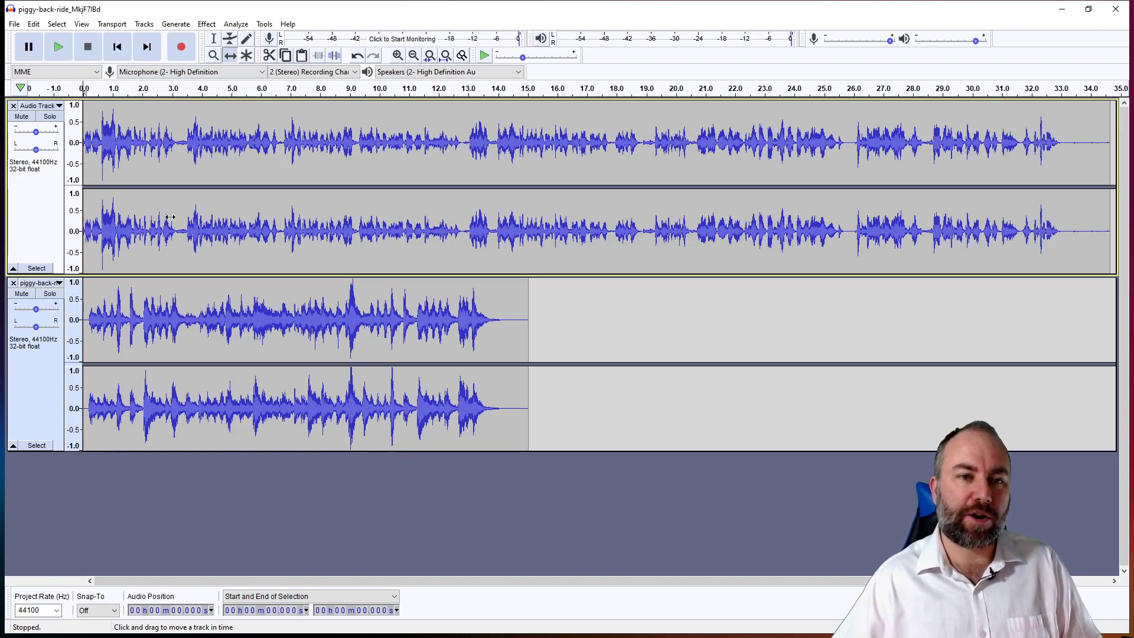
{"action": "left_click_drag", "start_coordinate": [188, 167], "coordinate": [433, 167]}
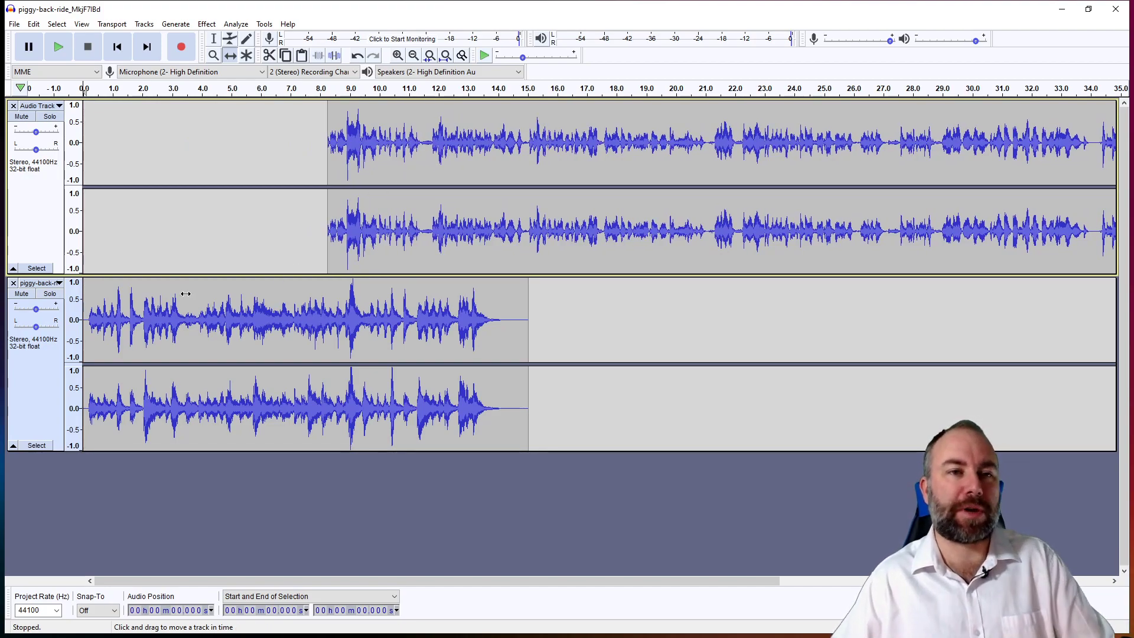
{"action": "left_click", "coordinate": [86, 88]}
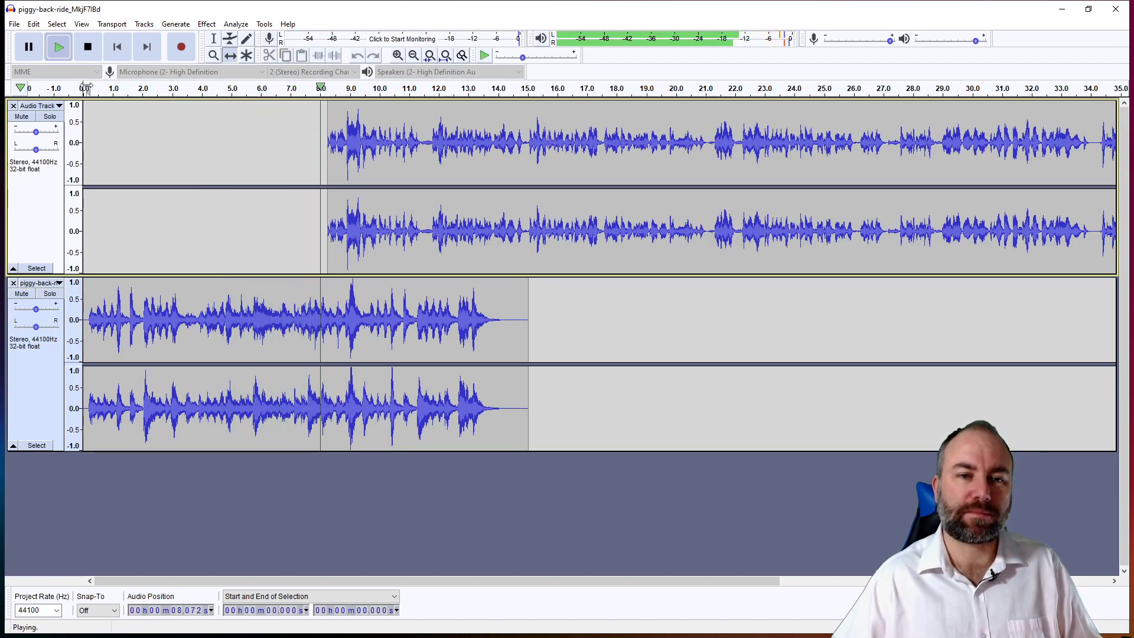
{"action": "left_click", "coordinate": [91, 49]}
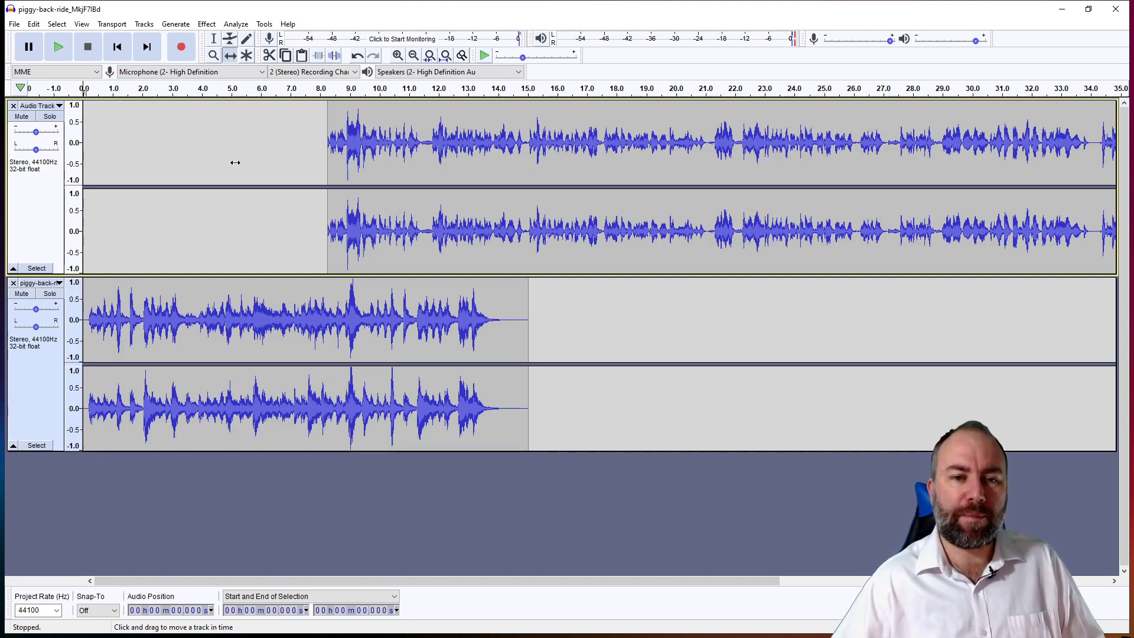
Apply Fade Out twice to the music from about 5.2 seconds to its end, and play back the mix from the beginning.
{"action": "left_click", "coordinate": [214, 39]}
{"action": "left_click_drag", "start_coordinate": [572, 324], "coordinate": [240, 323]}
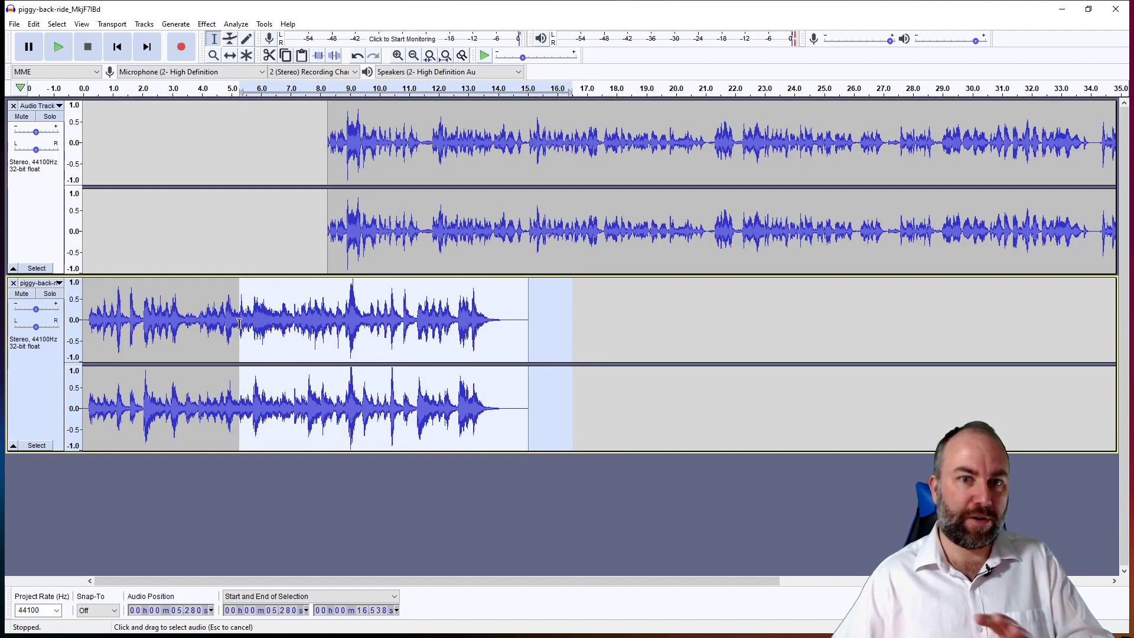
{"action": "left_click_drag", "start_coordinate": [239, 324], "coordinate": [238, 323]}
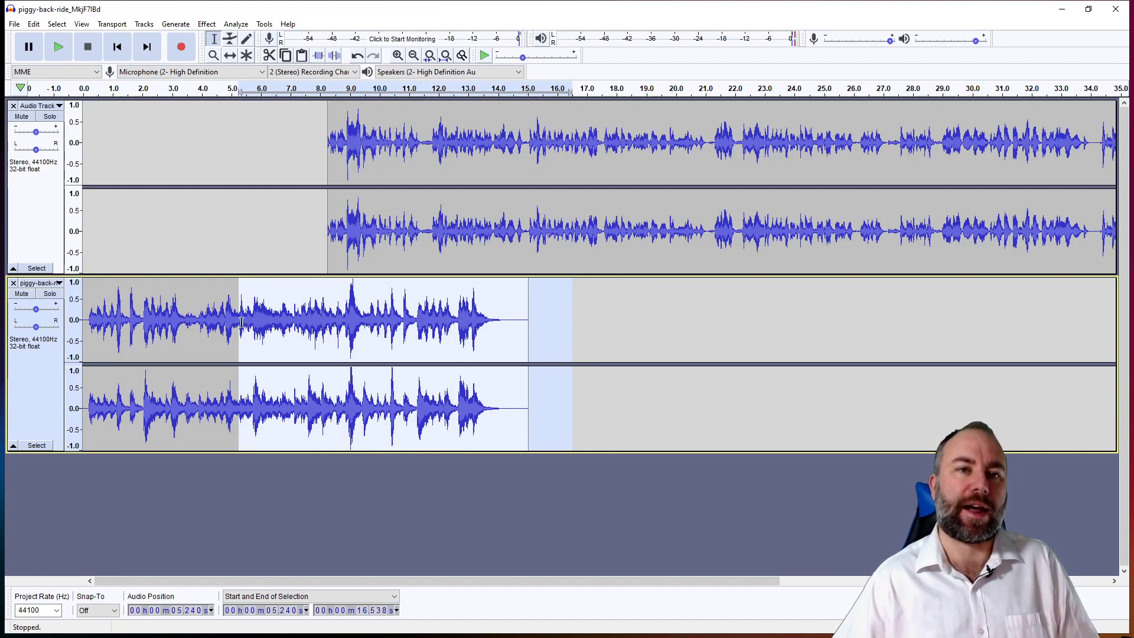
{"action": "left_click", "coordinate": [204, 25]}
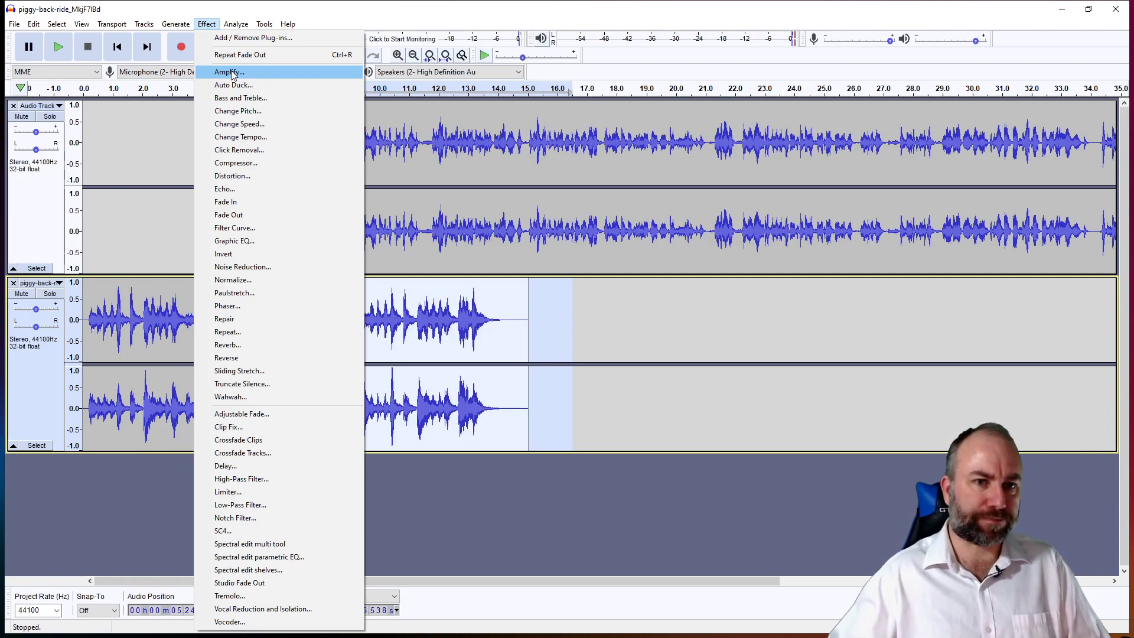
{"action": "left_click", "coordinate": [239, 217]}
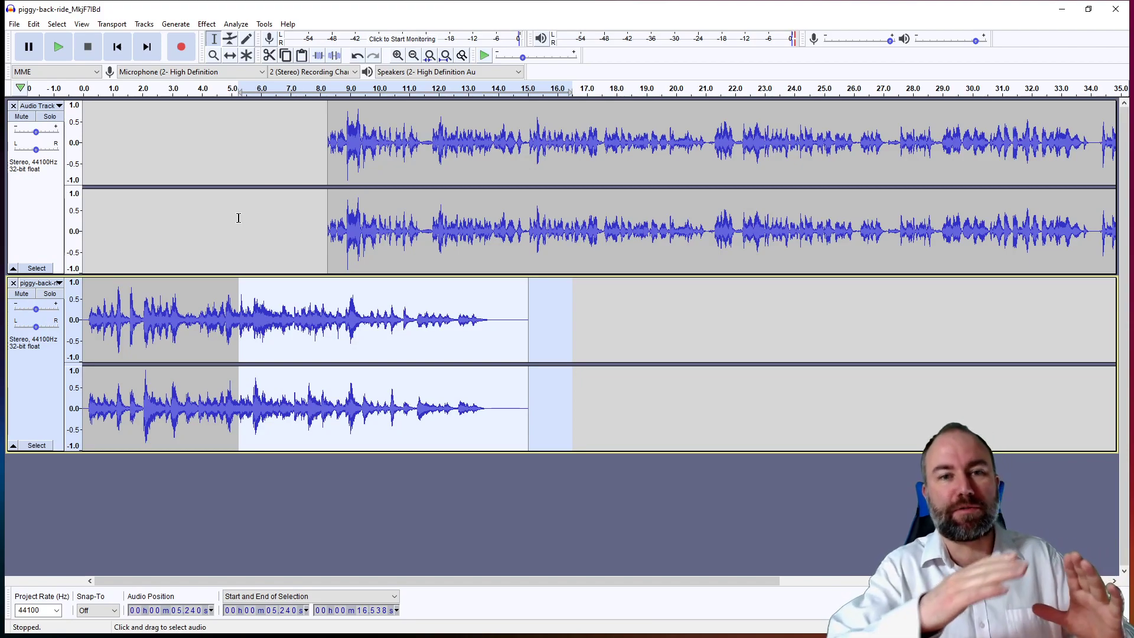
{"action": "left_click", "coordinate": [206, 23]}
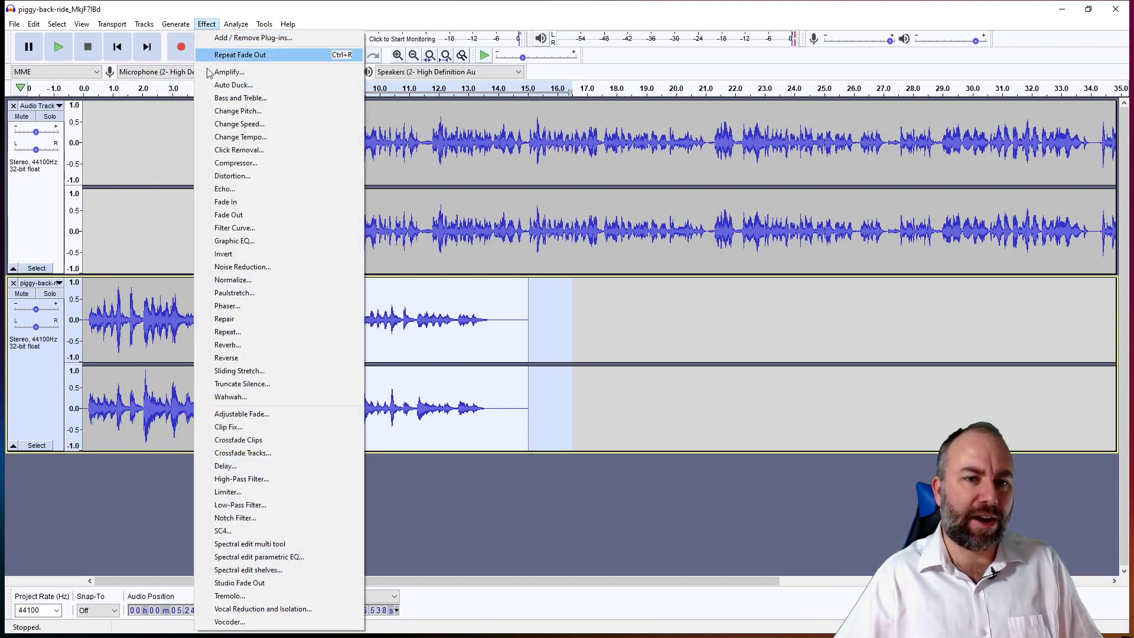
{"action": "left_click", "coordinate": [249, 215]}
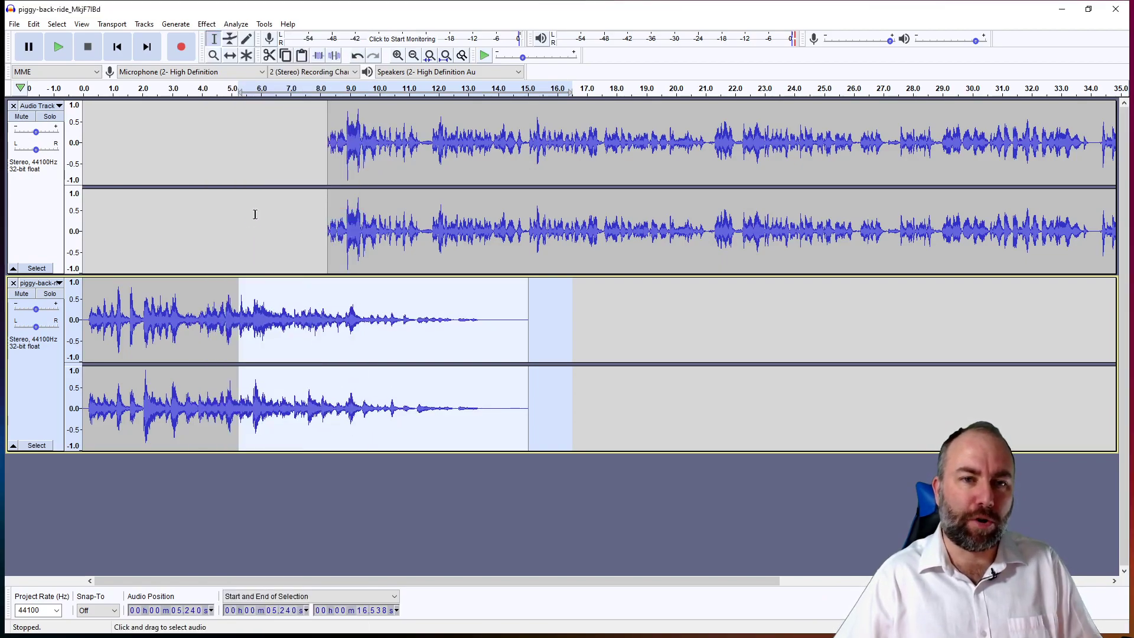
{"action": "left_click", "coordinate": [92, 89]}
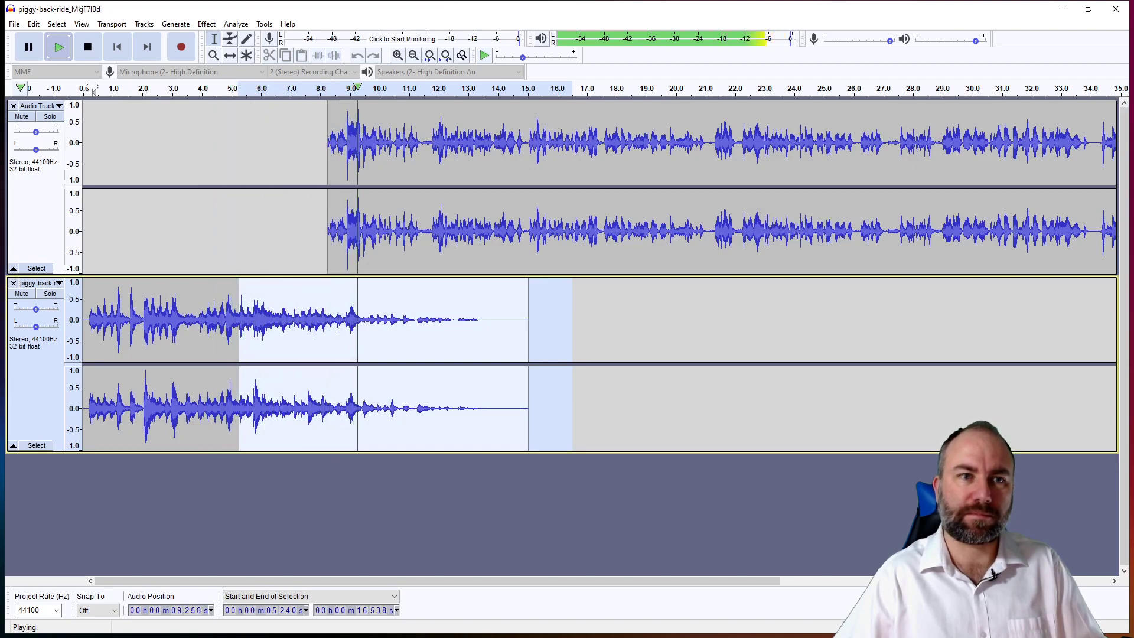
{"action": "left_click", "coordinate": [89, 48]}
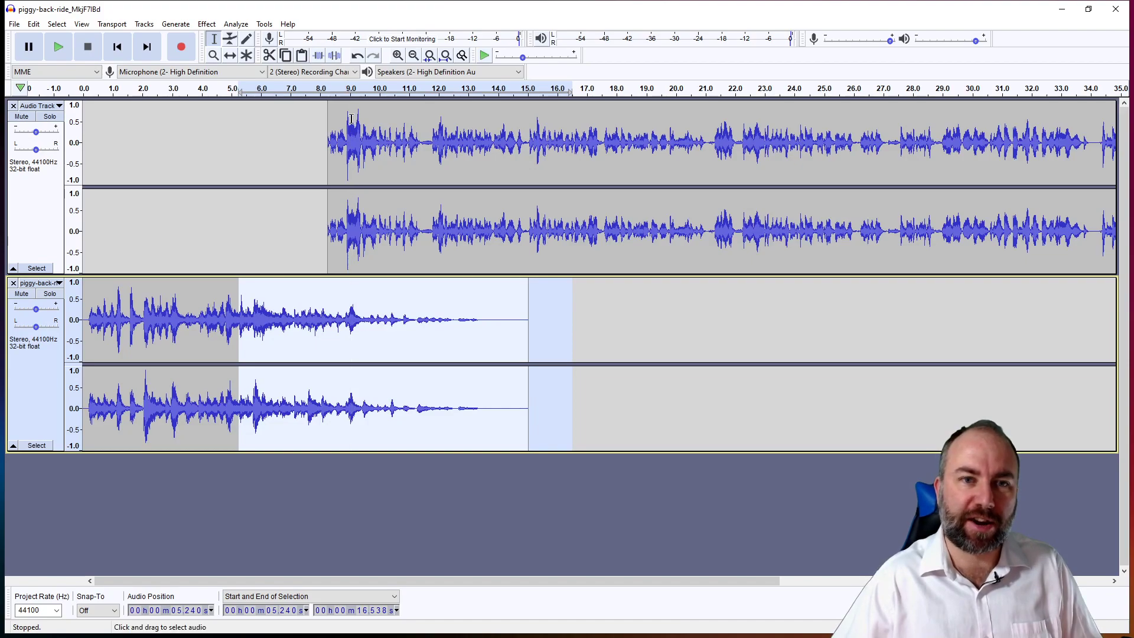
Trim the short opening section off the voice clip and shift the clip to start at about 7.5 seconds.
{"action": "left_click_drag", "start_coordinate": [340, 131], "coordinate": [313, 136]}
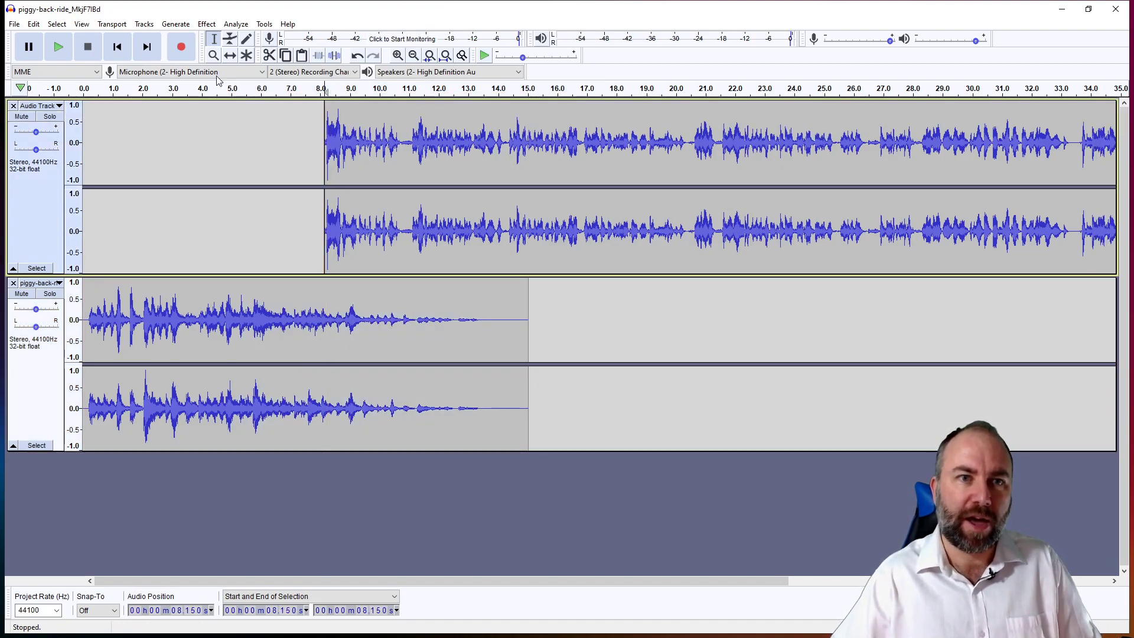
{"action": "left_click", "coordinate": [231, 54]}
{"action": "left_click_drag", "start_coordinate": [381, 144], "coordinate": [362, 143]}
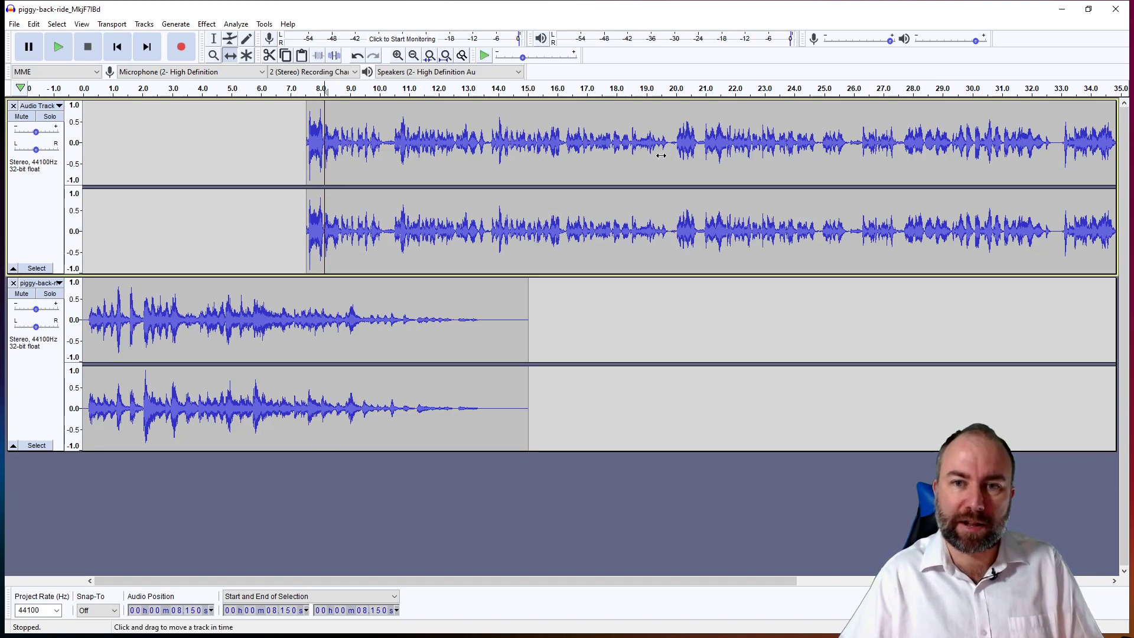
Select the section of the voice recording from about 19.4 to 21.3 seconds.
{"action": "left_click", "coordinate": [216, 39]}
{"action": "left_click_drag", "start_coordinate": [657, 133], "coordinate": [715, 135]}
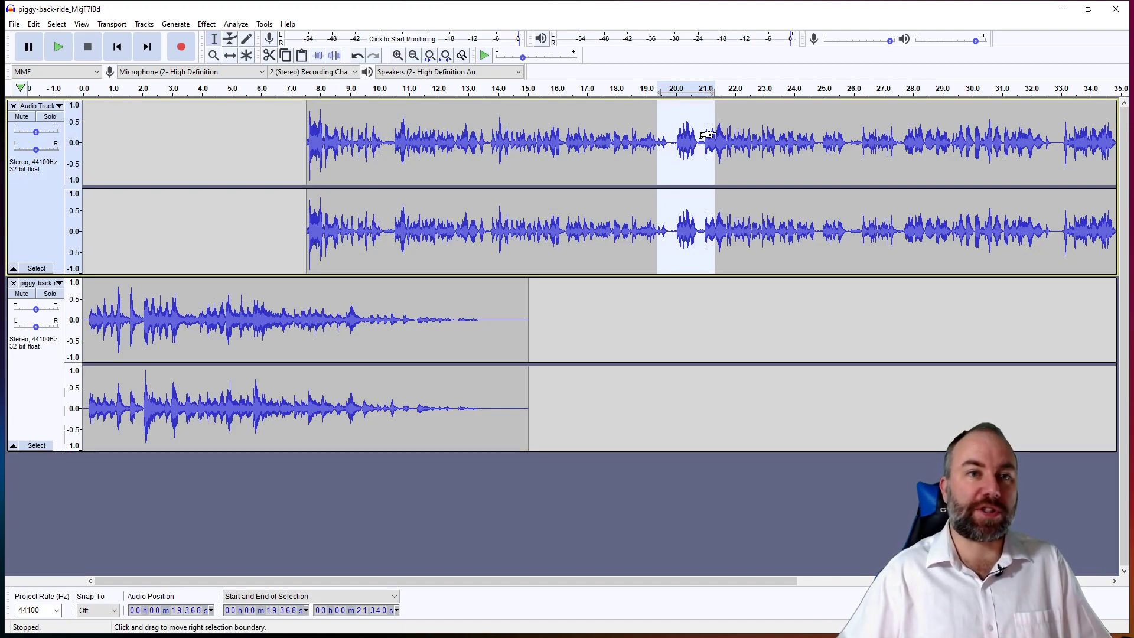
Import the audio file bnm-0715-beauty-outside-stinger from the Downloads folder as a third track.
{"action": "left_click", "coordinate": [231, 58]}
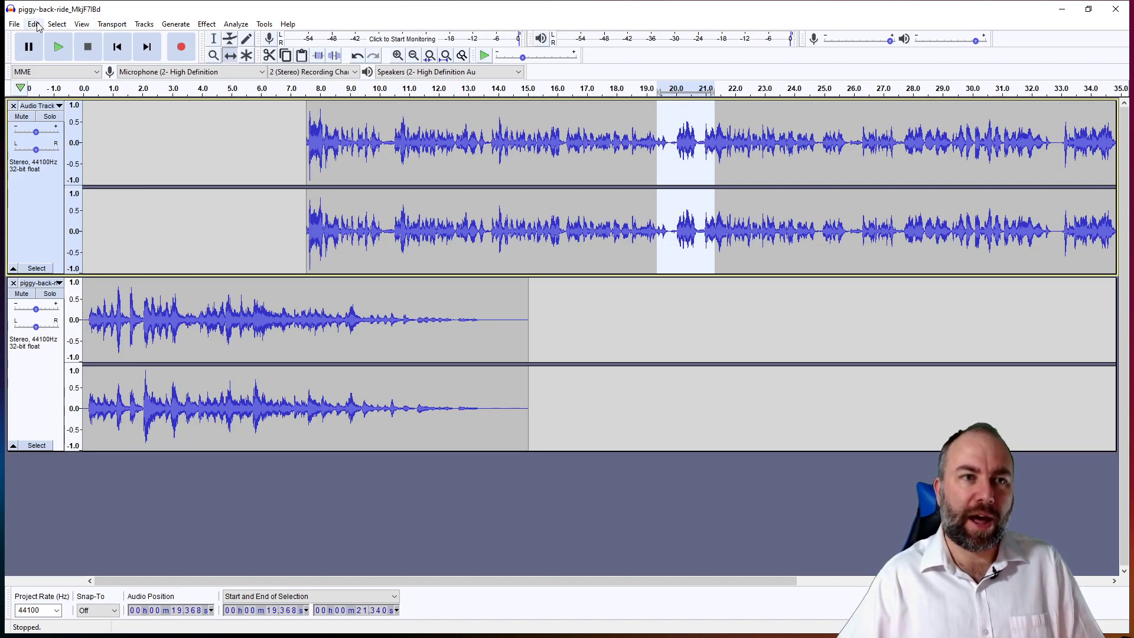
{"action": "left_click", "coordinate": [14, 24]}
{"action": "mouse_move", "coordinate": [47, 130]}
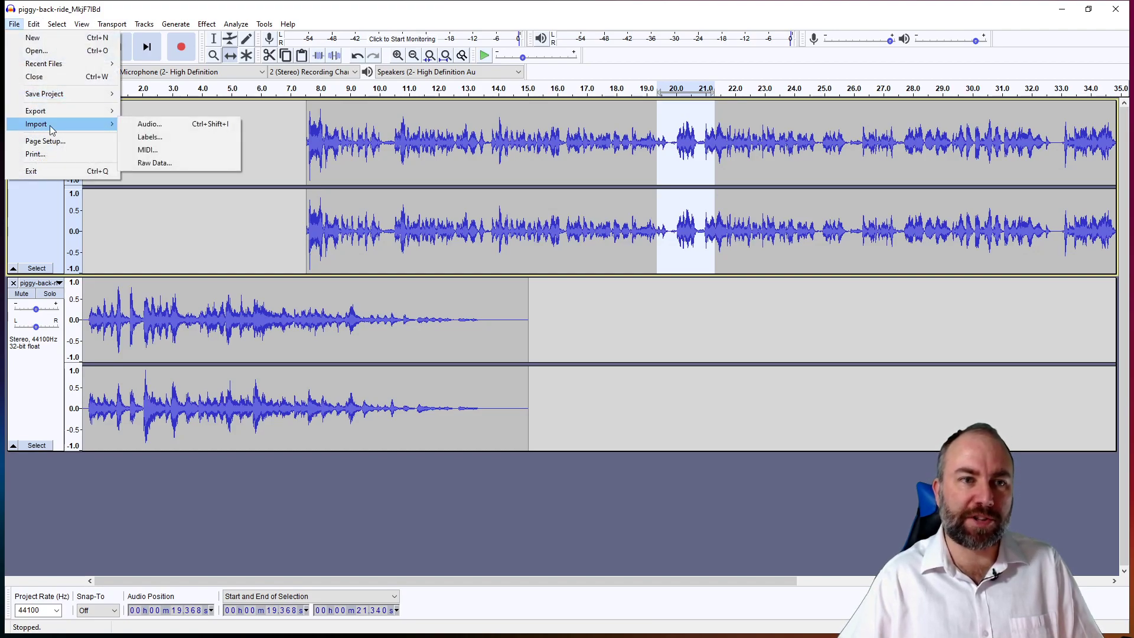
{"action": "left_click", "coordinate": [144, 124]}
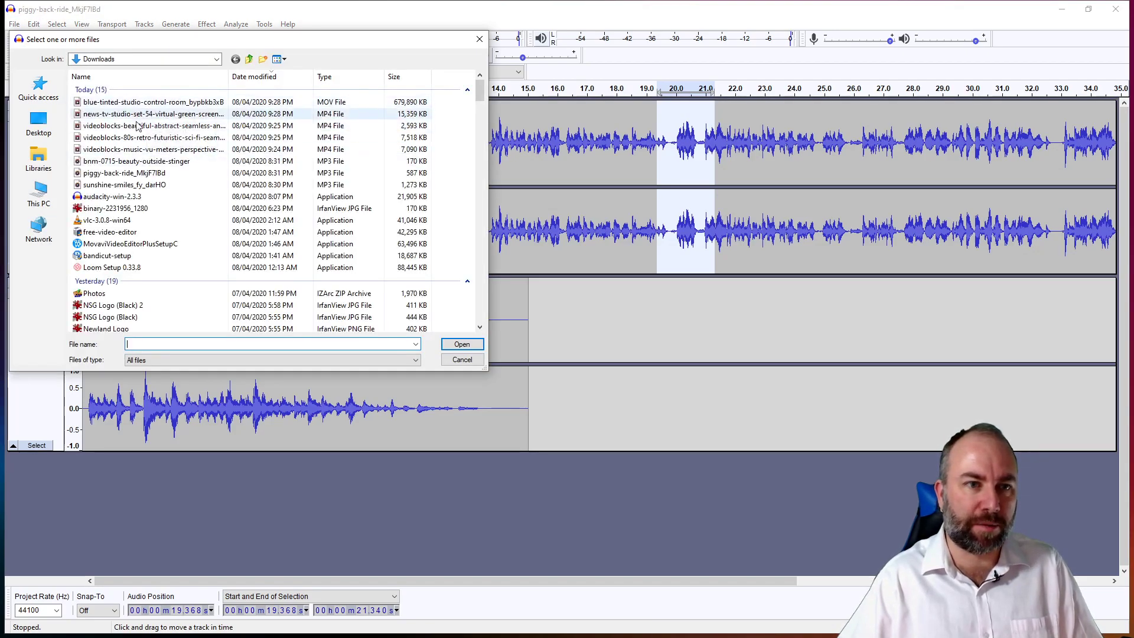
{"action": "left_click", "coordinate": [154, 164]}
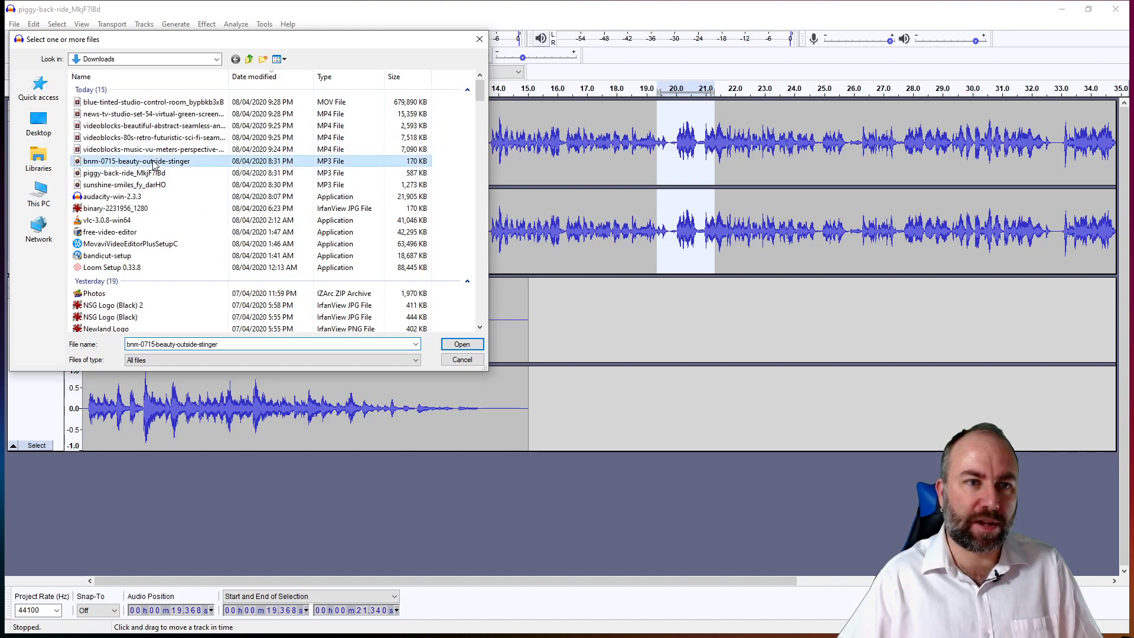
{"action": "double_click", "coordinate": [153, 163]}
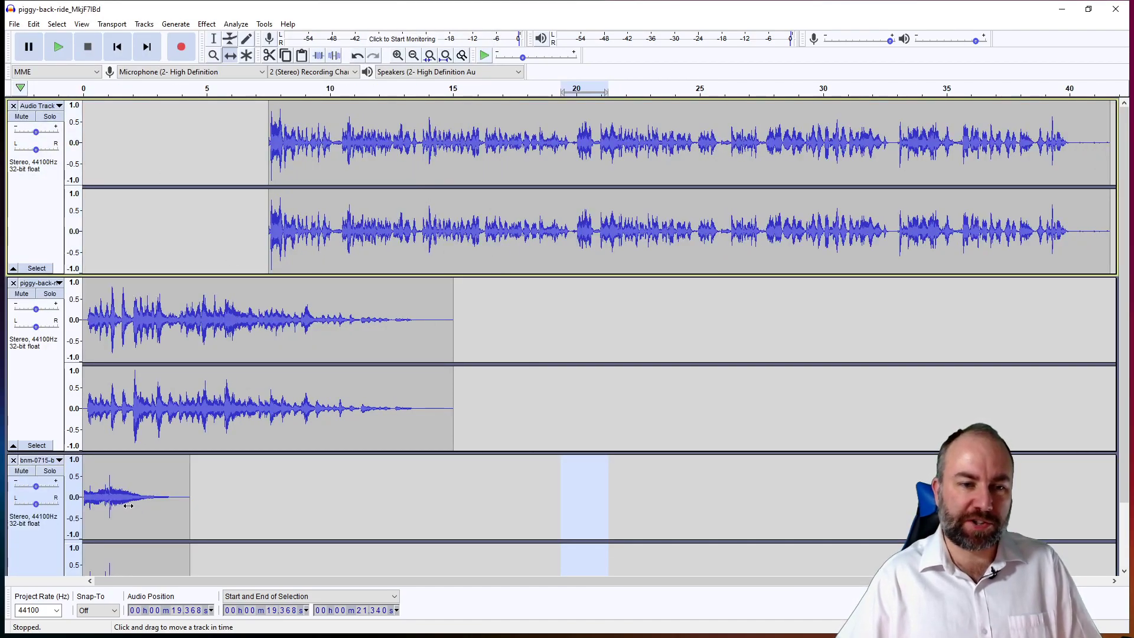
Shift the stinger clip past the end of the voice recording, to about 42 seconds.
{"action": "left_click_drag", "start_coordinate": [98, 498], "coordinate": [1093, 495]}
{"action": "left_click_drag", "start_coordinate": [710, 579], "coordinate": [899, 583]}
{"action": "left_click_drag", "start_coordinate": [701, 473], "coordinate": [967, 451]}
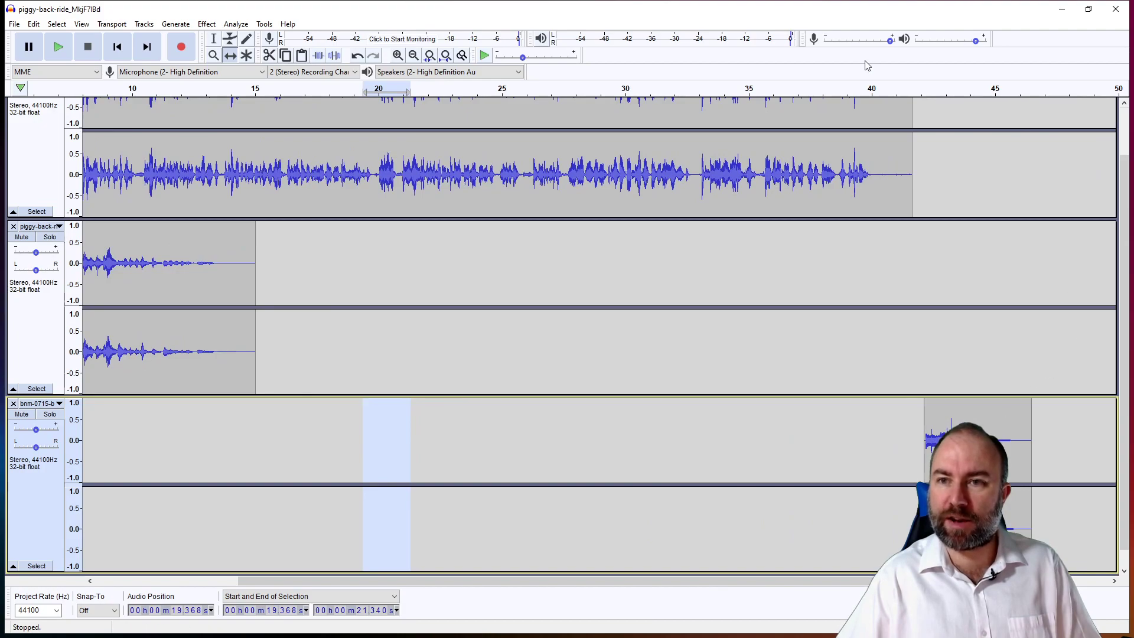
Delete the silence at the end of the voice recording, from about 40 seconds onward.
{"action": "scroll", "coordinate": [939, 138], "scroll_direction": "up", "scroll_amount": 2}
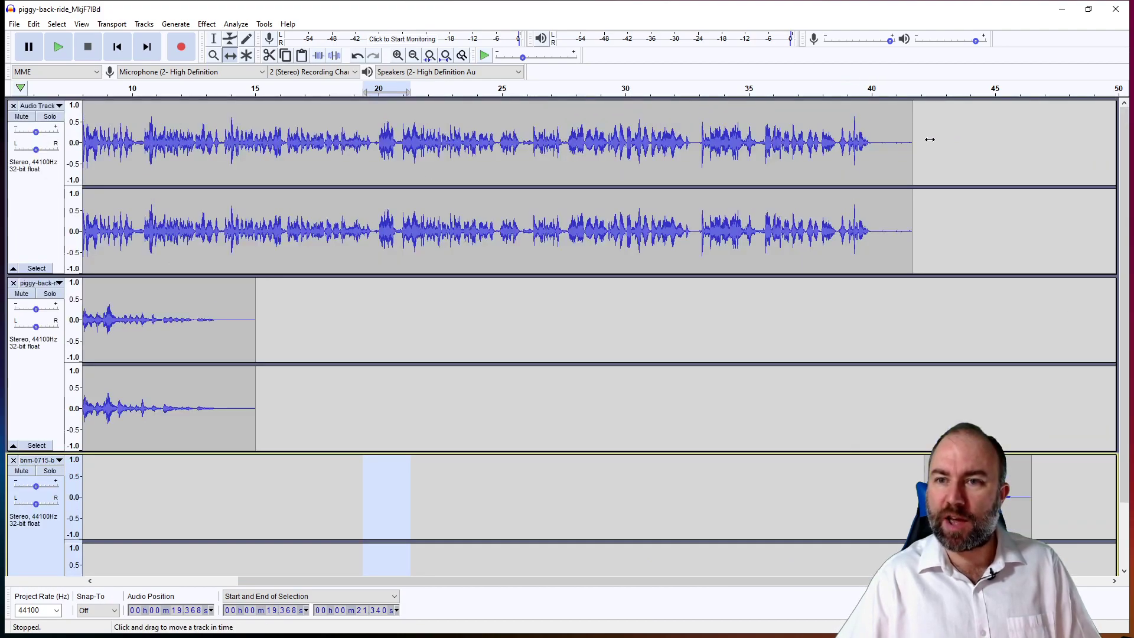
{"action": "left_click", "coordinate": [214, 38]}
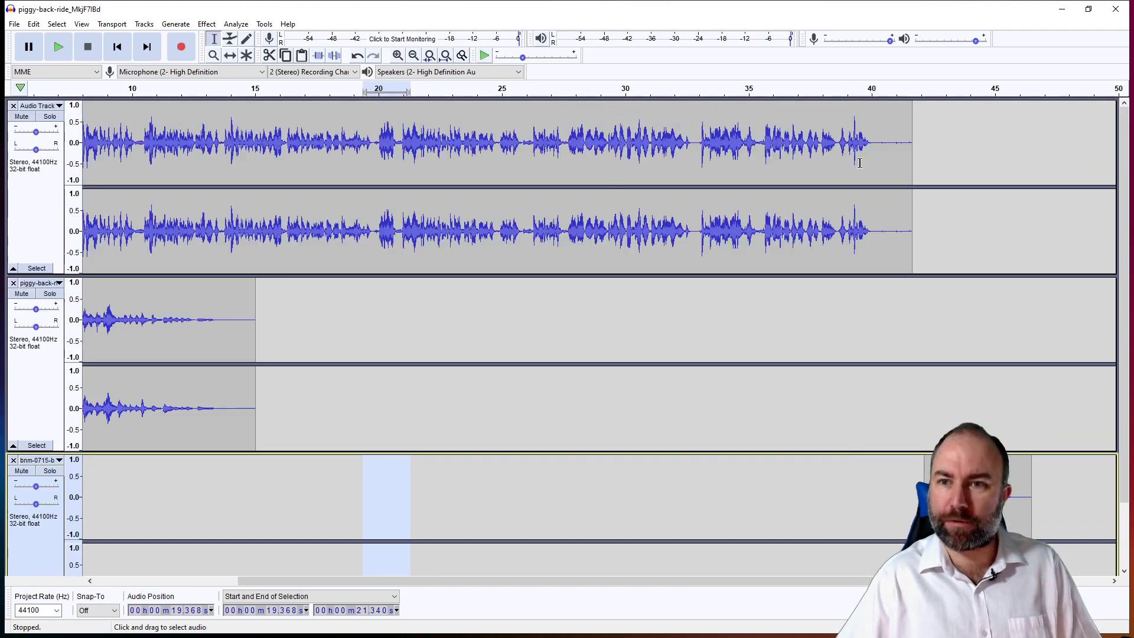
{"action": "left_click_drag", "start_coordinate": [872, 140], "coordinate": [935, 144]}
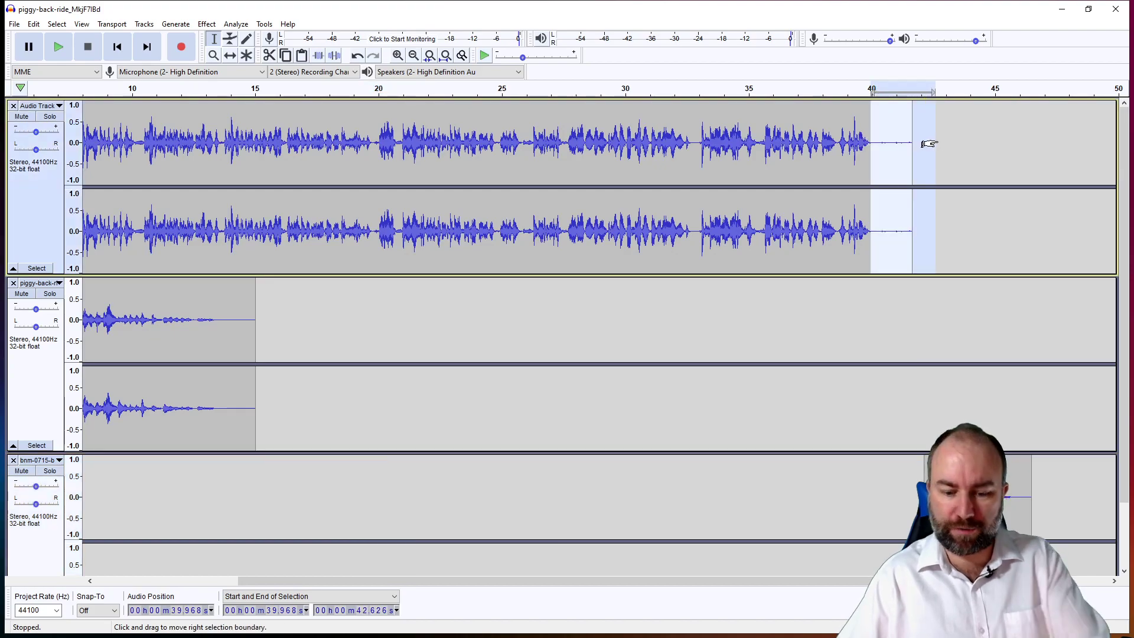
{"action": "key", "text": "Delete"}
Shift the stinger to start where the voice ends, at about 40 seconds, and play back the transition from about 36 seconds.
{"action": "left_click", "coordinate": [231, 56]}
{"action": "left_click_drag", "start_coordinate": [951, 496], "coordinate": [913, 468]}
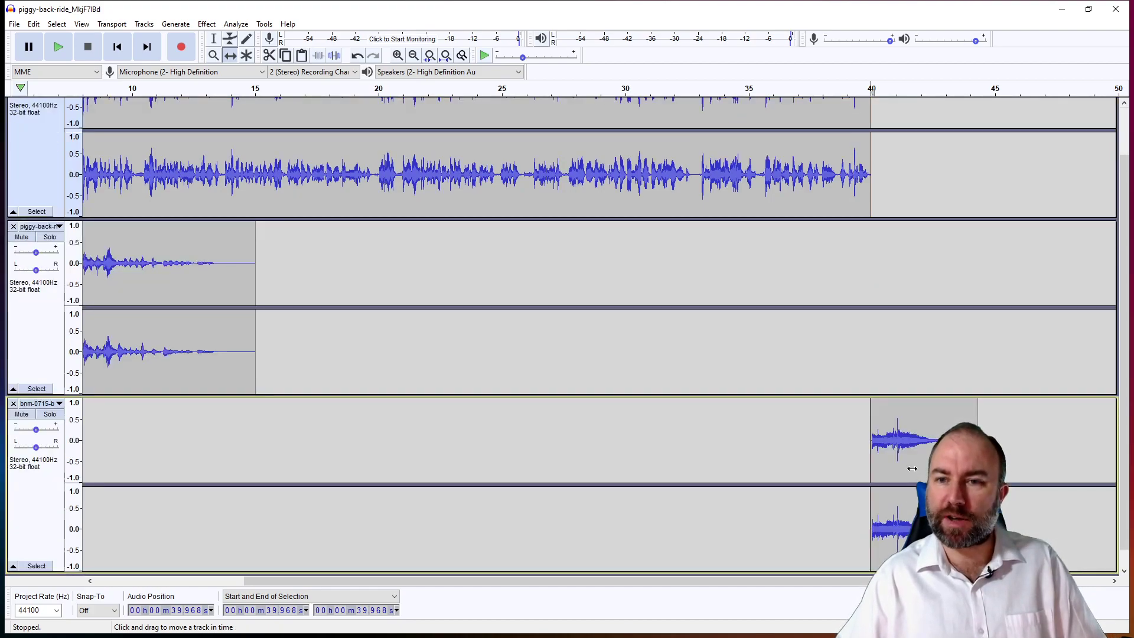
{"action": "left_click", "coordinate": [773, 89]}
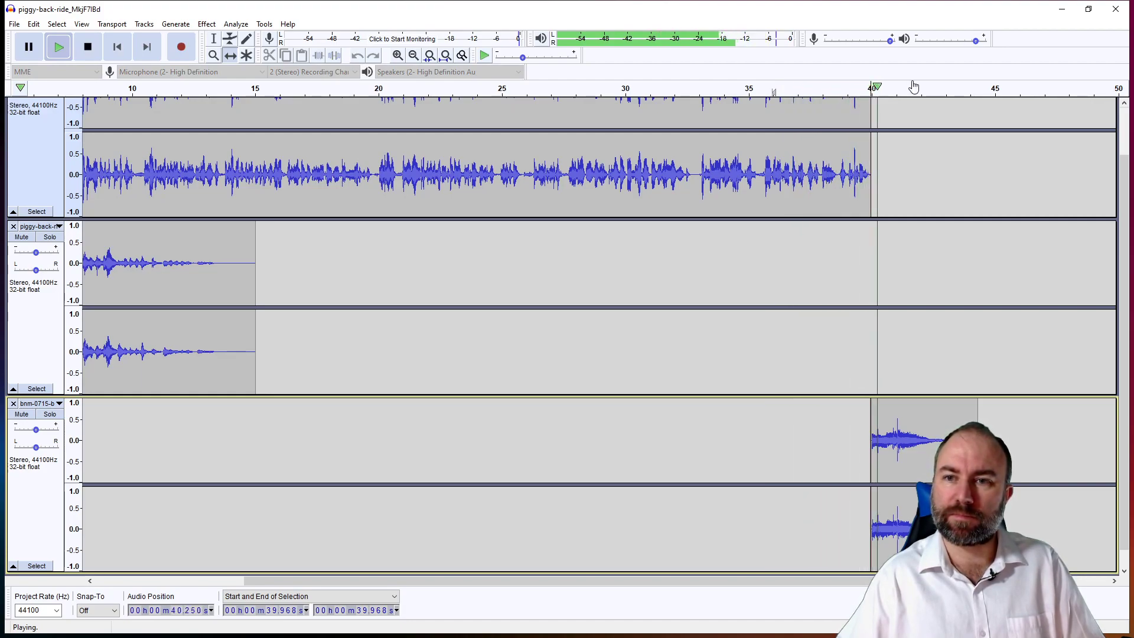
{"action": "left_click", "coordinate": [87, 53]}
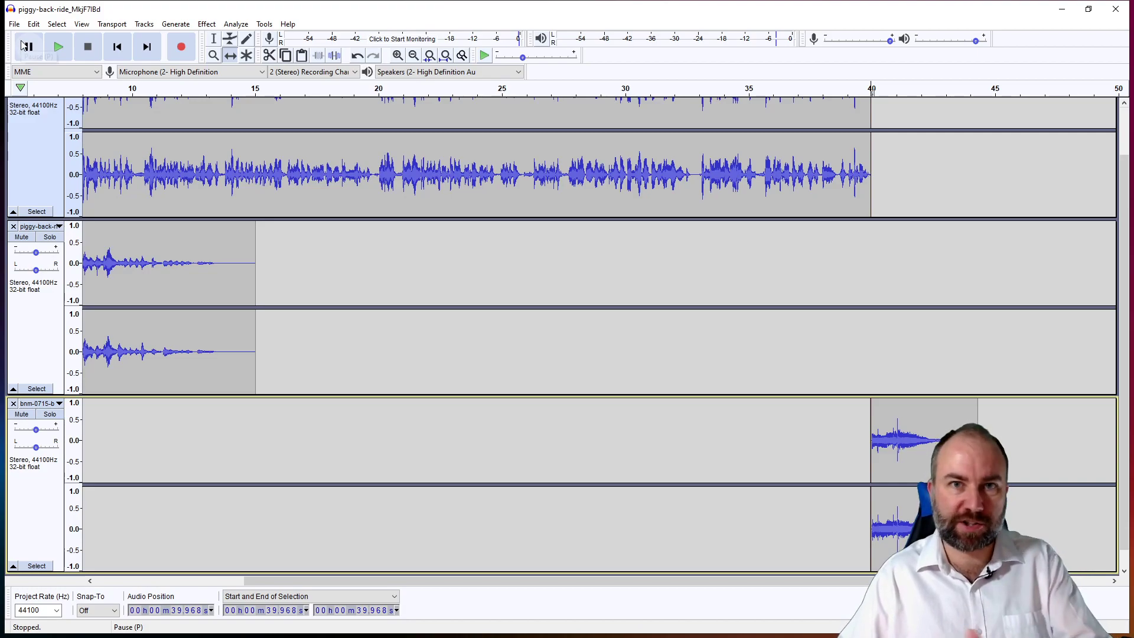
Examine the available export formats for the finished podcast, then leave without exporting.
{"action": "left_click", "coordinate": [14, 23]}
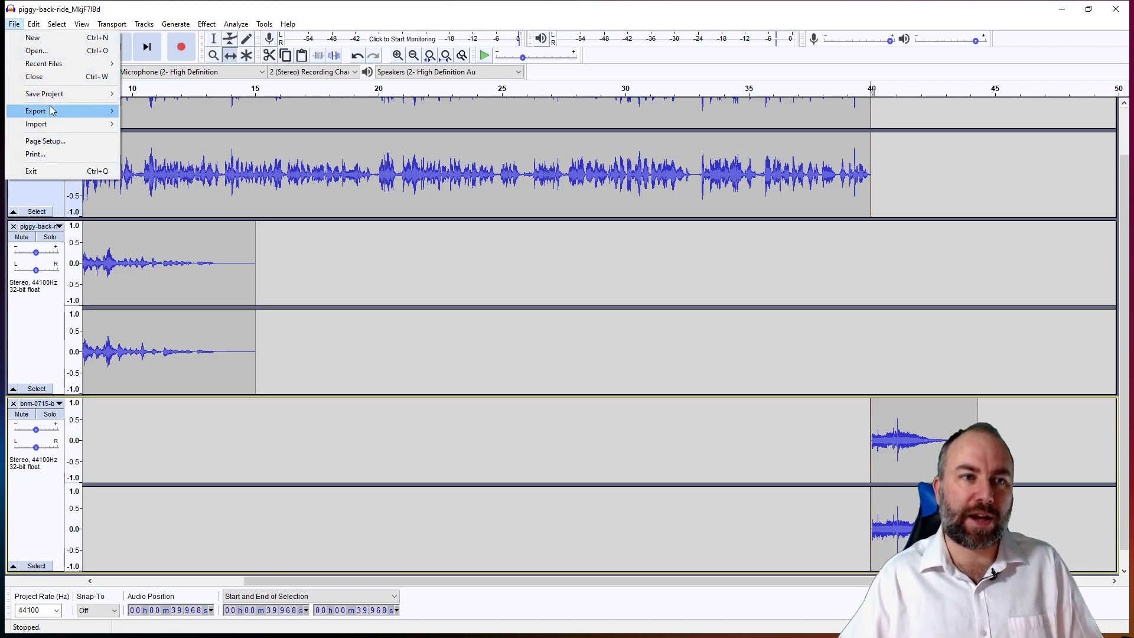
{"action": "mouse_move", "coordinate": [85, 112]}
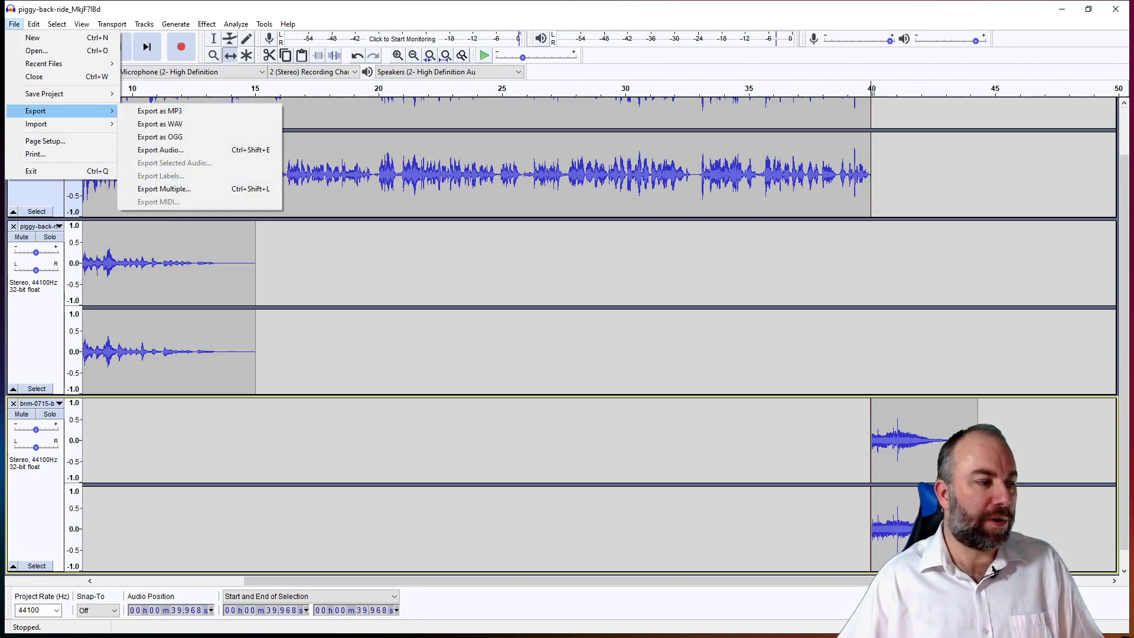
{"action": "key", "text": "Escape"}
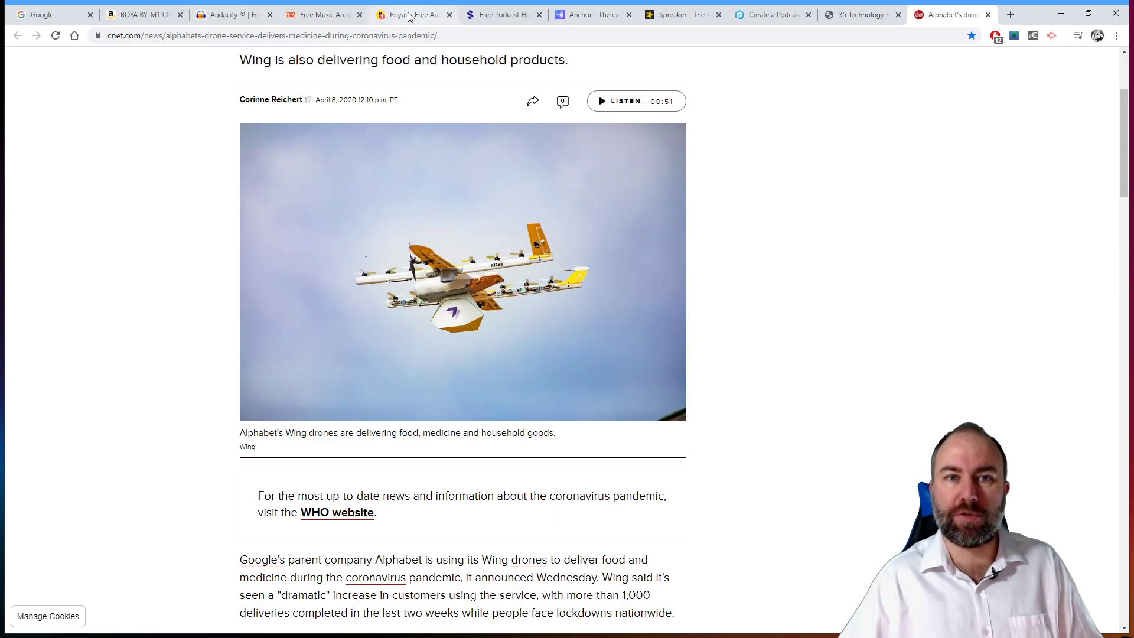
Switch to the browser and bring up the Sounder podcast hosting site.
{"action": "left_click", "coordinate": [414, 14]}
{"action": "left_click", "coordinate": [501, 16]}
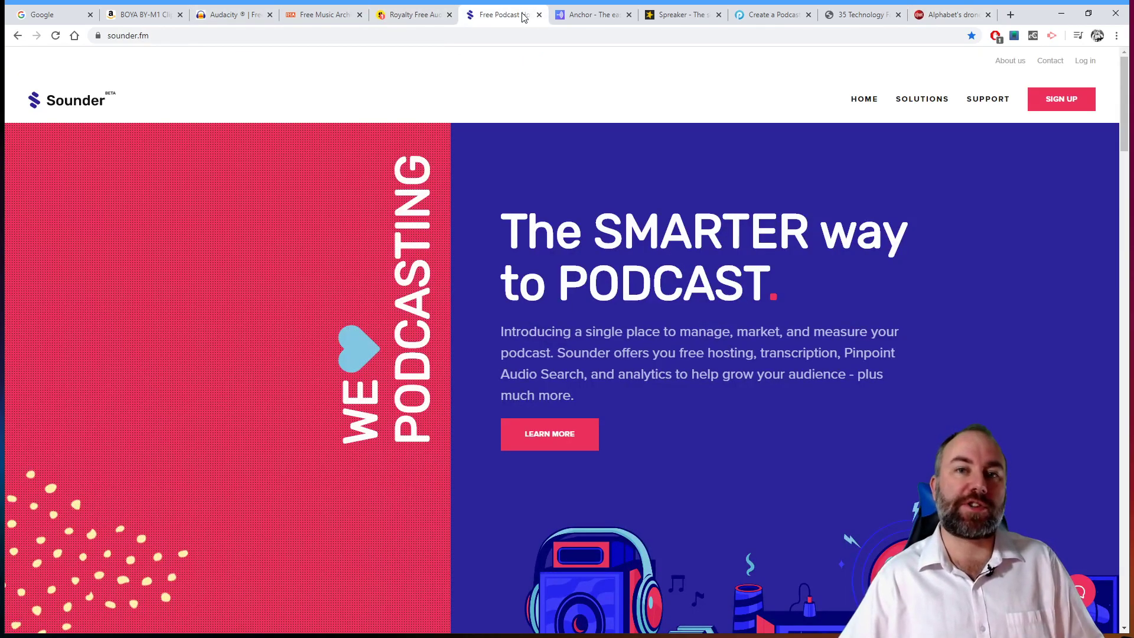